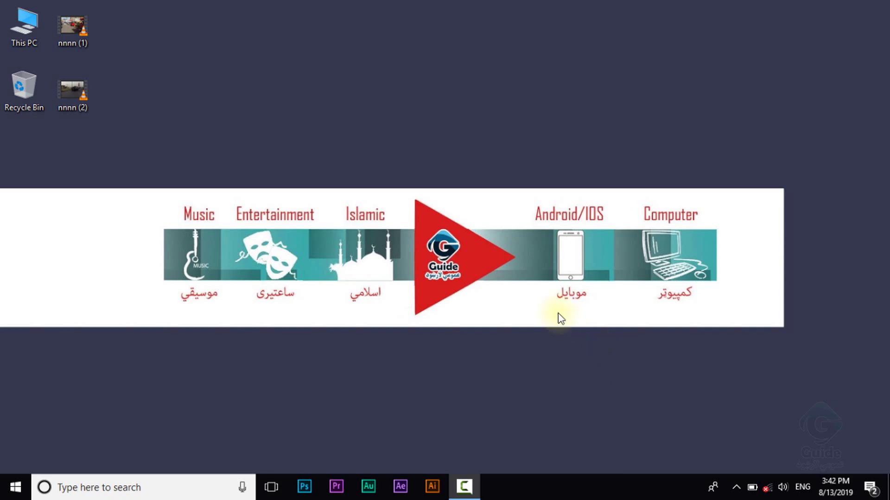
Step: Refresh the Windows desktop and launch Premiere Pro 2019 from the taskbar
{"action": "right_click", "coordinate": [437, 223]}
{"action": "left_click", "coordinate": [468, 262]}
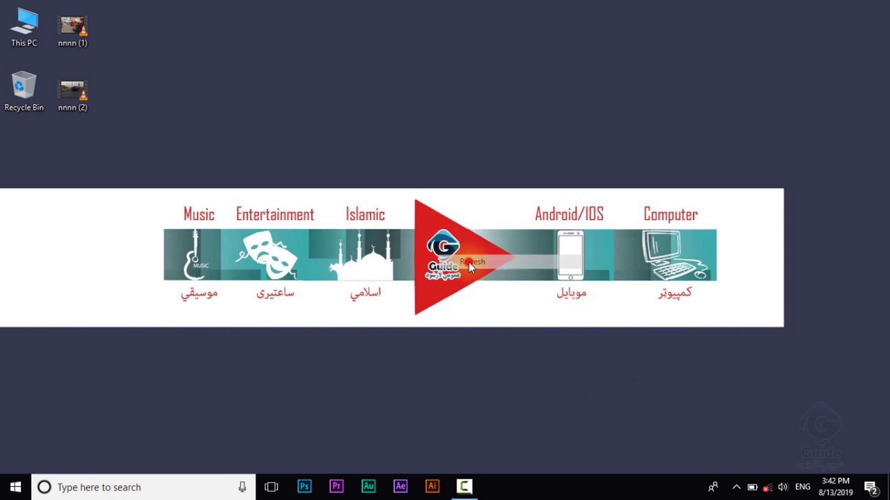
{"action": "left_click", "coordinate": [335, 487]}
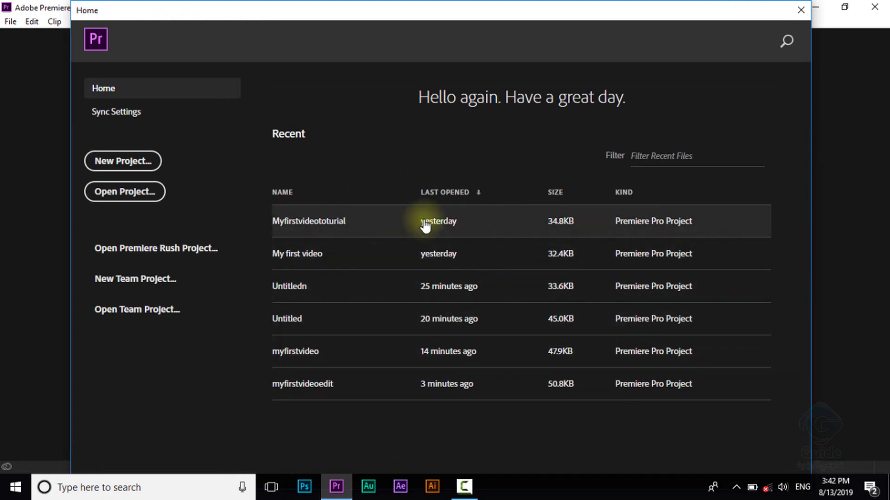
Step: Create a new project named 'myfirst' in the default save location
{"action": "left_click", "coordinate": [135, 168]}
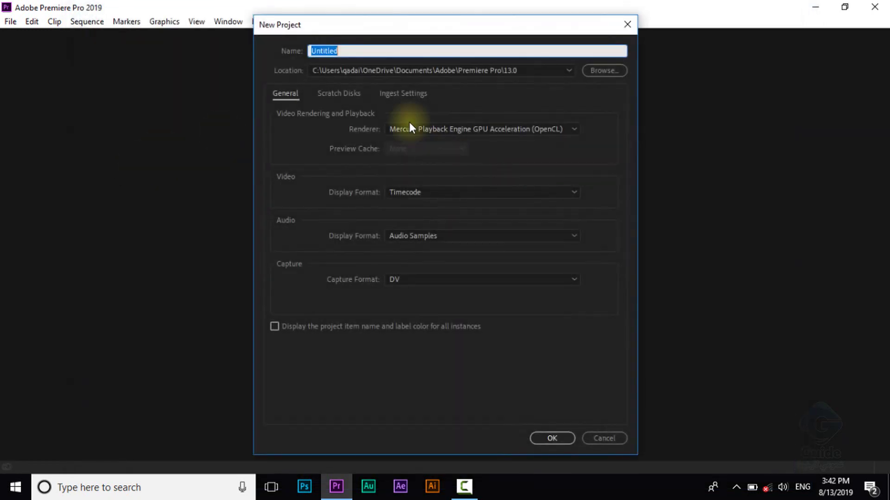
{"action": "type", "text": "myfirst"}
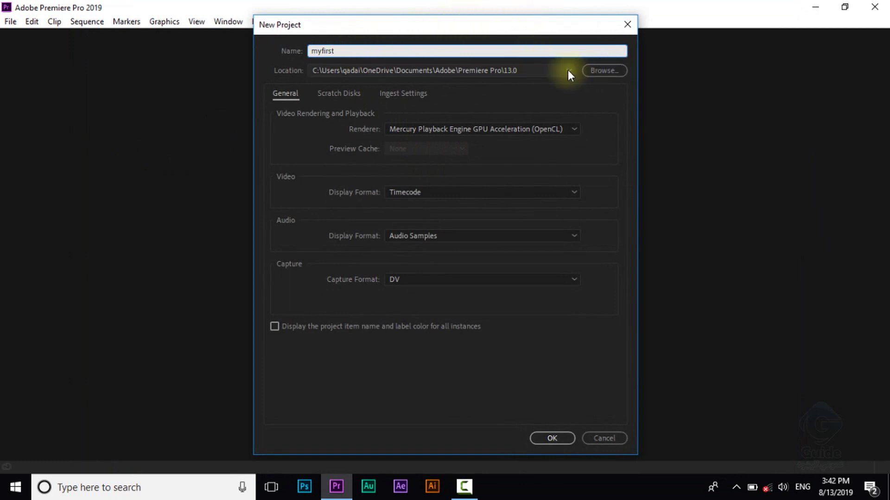
{"action": "left_click", "coordinate": [588, 71]}
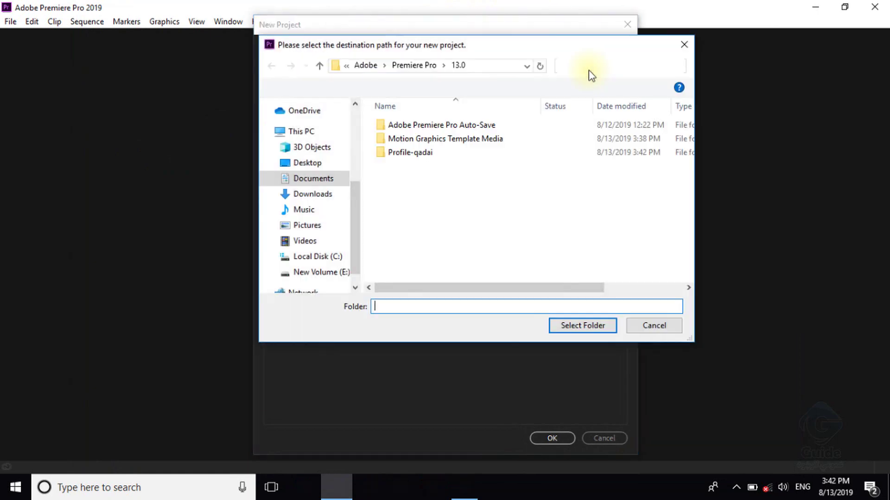
{"action": "left_click", "coordinate": [307, 163]}
{"action": "left_click", "coordinate": [640, 327]}
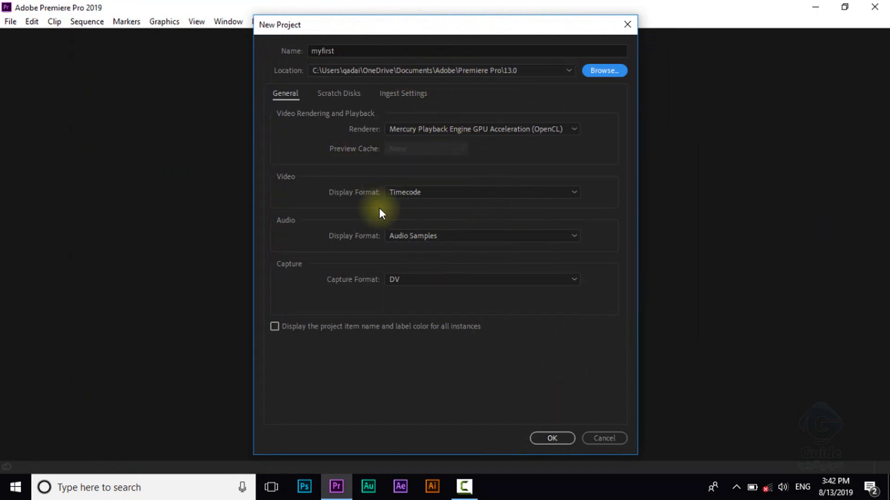
{"action": "left_click", "coordinate": [552, 440]}
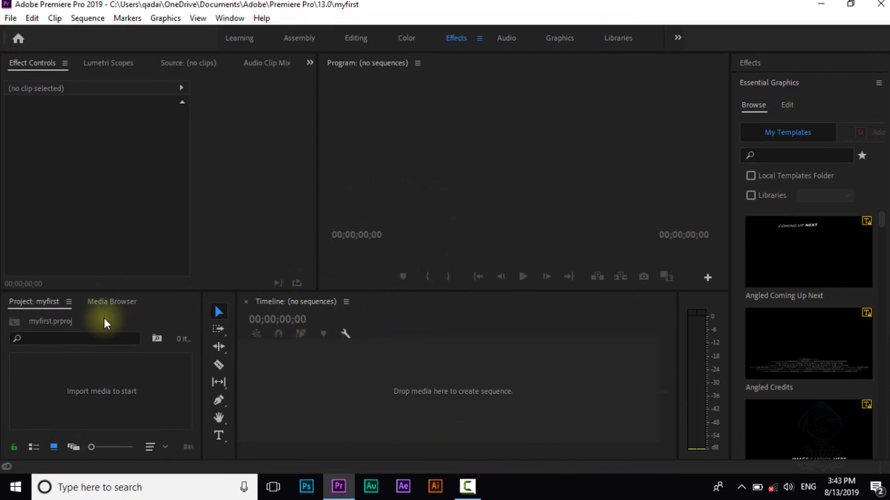
Step: Show the Media Browser and scroll through the drive E: folder tree
{"action": "left_click", "coordinate": [122, 303]}
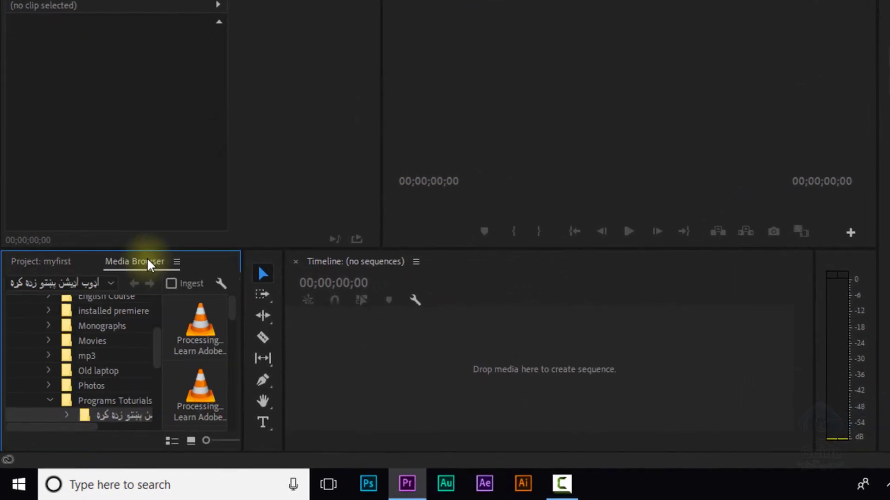
{"action": "left_click", "coordinate": [79, 262]}
{"action": "left_click", "coordinate": [117, 263]}
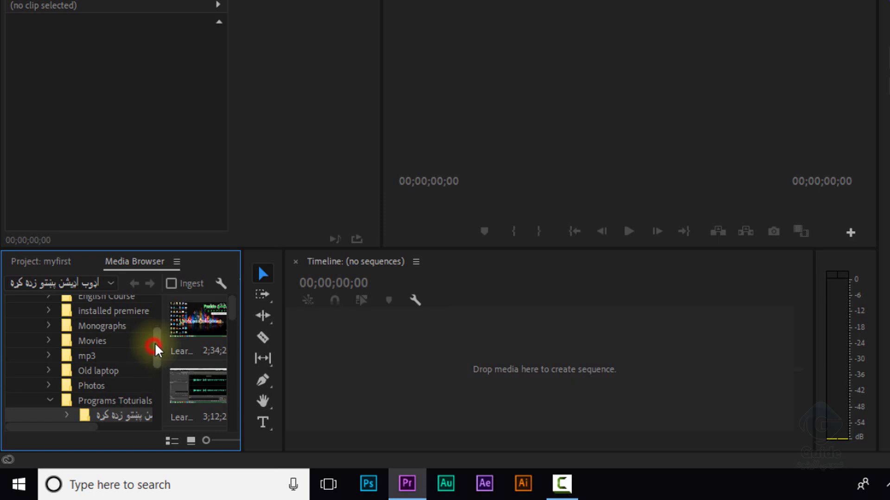
{"action": "left_click_drag", "start_coordinate": [154, 345], "coordinate": [155, 303]}
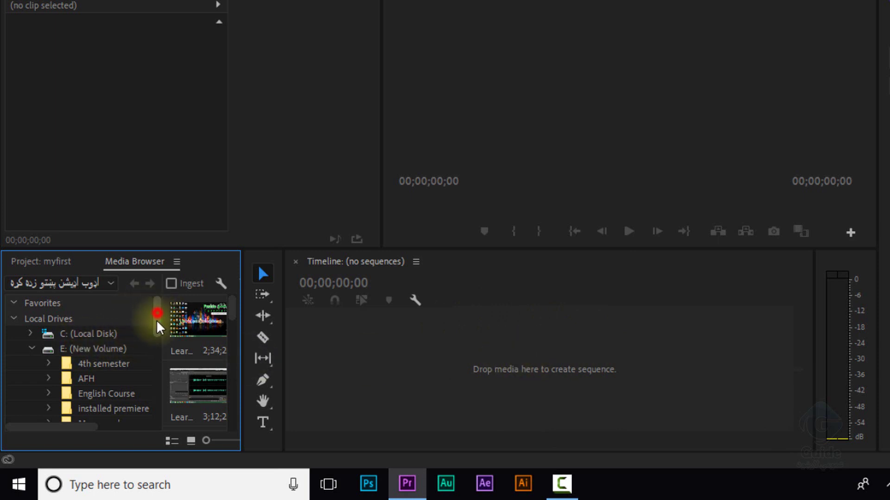
{"action": "left_click_drag", "start_coordinate": [156, 319], "coordinate": [154, 393]}
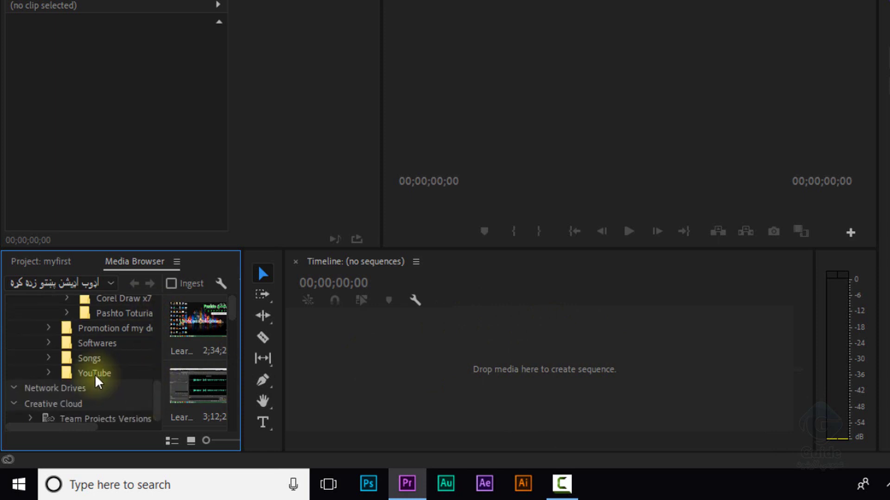
Step: Expand YouTube > Intro Video, open the Intro folder and select the Intro clip
{"action": "left_click", "coordinate": [49, 374]}
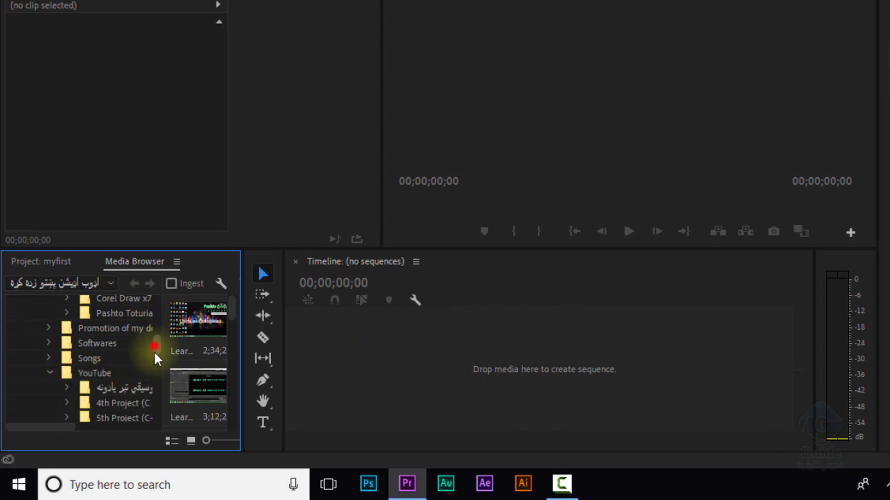
{"action": "left_click_drag", "start_coordinate": [153, 351], "coordinate": [153, 389]}
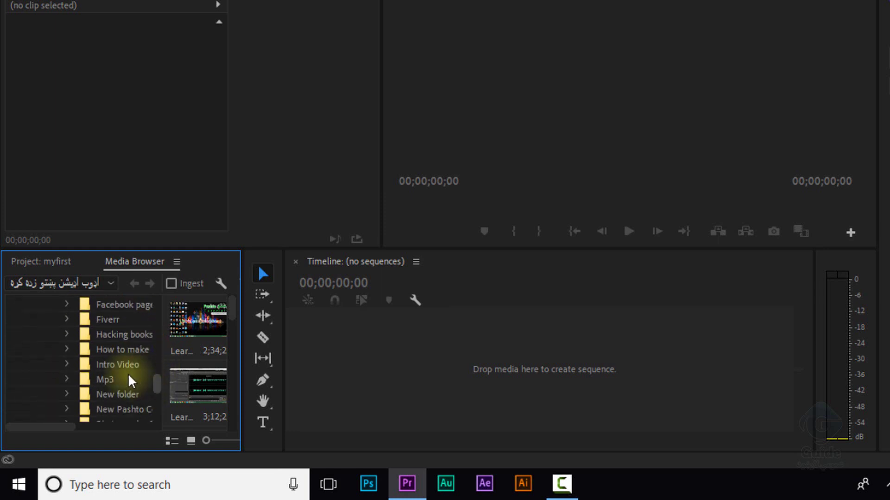
{"action": "left_click", "coordinate": [111, 365]}
{"action": "double_click", "coordinate": [181, 322]}
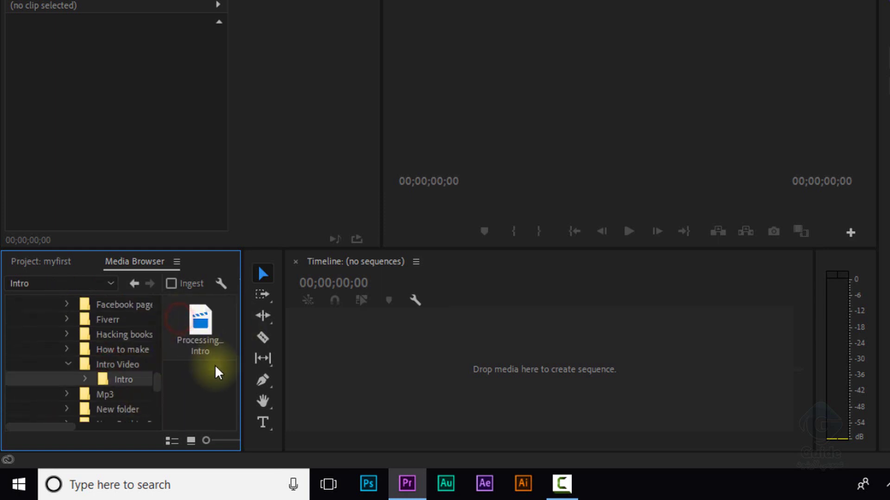
{"action": "left_click", "coordinate": [197, 390]}
{"action": "left_click", "coordinate": [199, 327]}
Step: Drop the Intro clip into a new Intro sequence, preview it, then delete its video and audio
{"action": "left_click_drag", "start_coordinate": [200, 327], "coordinate": [462, 389]}
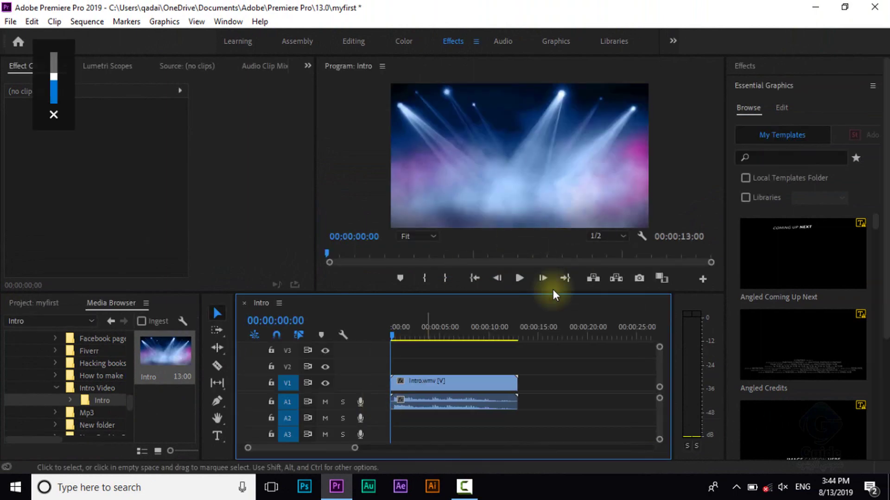
{"action": "left_click", "coordinate": [520, 278]}
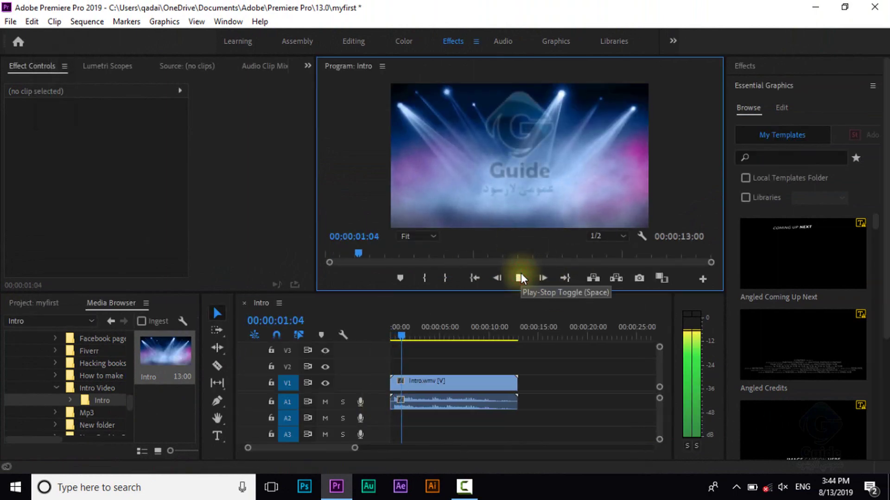
{"action": "left_click", "coordinate": [521, 274]}
{"action": "left_click_drag", "start_coordinate": [410, 335], "coordinate": [387, 335]}
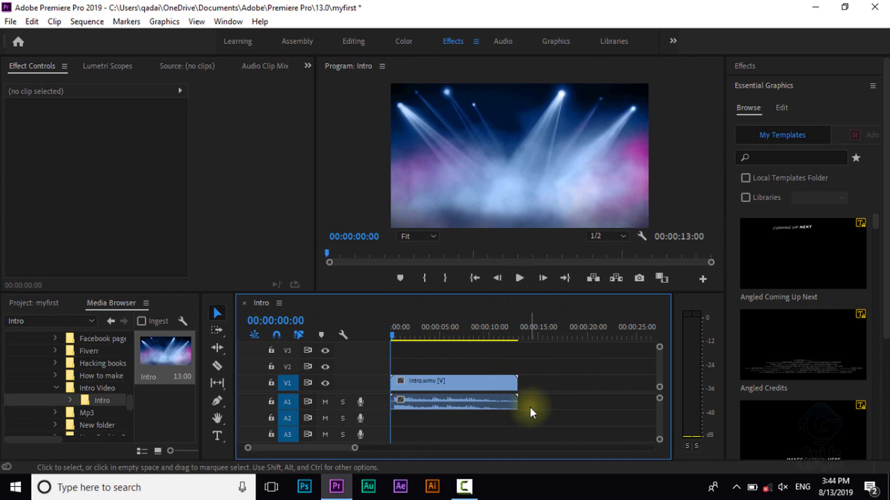
{"action": "left_click_drag", "start_coordinate": [482, 421], "coordinate": [440, 389]}
{"action": "key", "text": "Delete"}
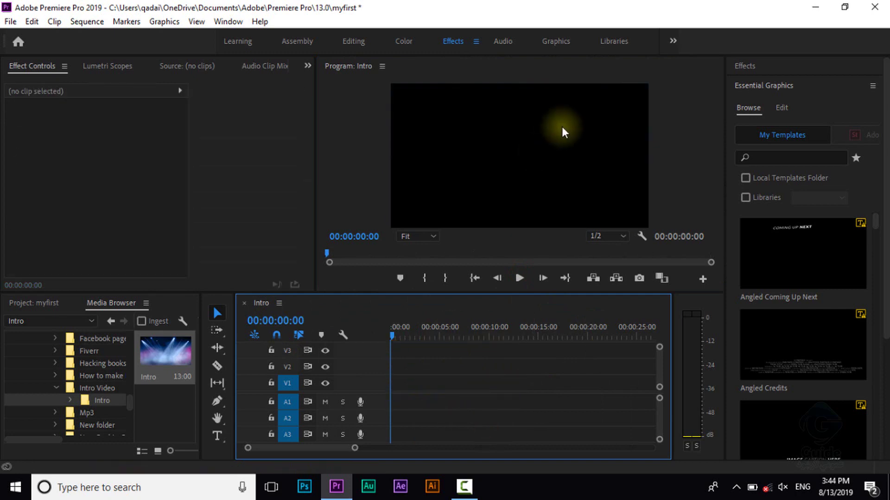
Step: Maximize the Media Browser panel and reset the workspace to its saved layout
{"action": "left_click", "coordinate": [122, 305]}
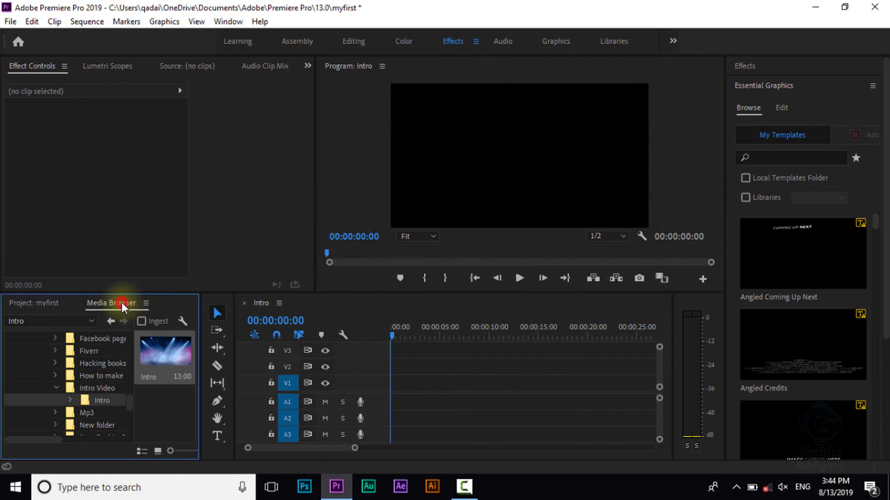
{"action": "double_click", "coordinate": [121, 302]}
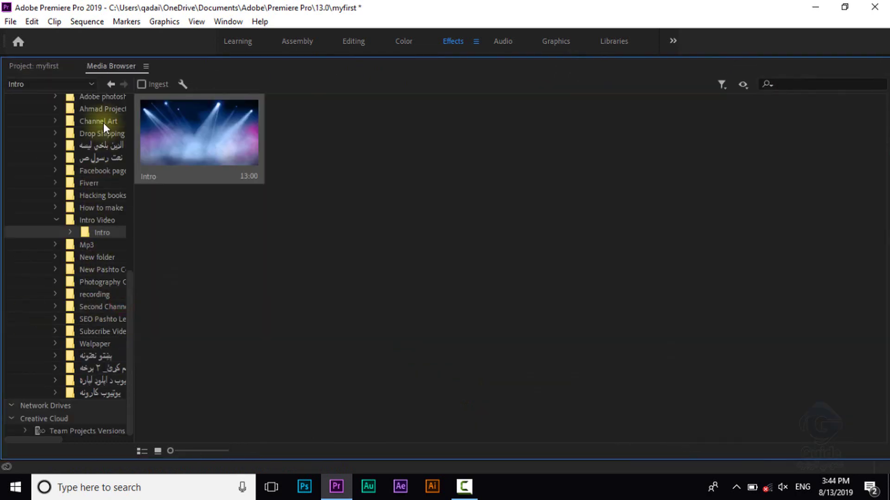
{"action": "left_click", "coordinate": [227, 21]}
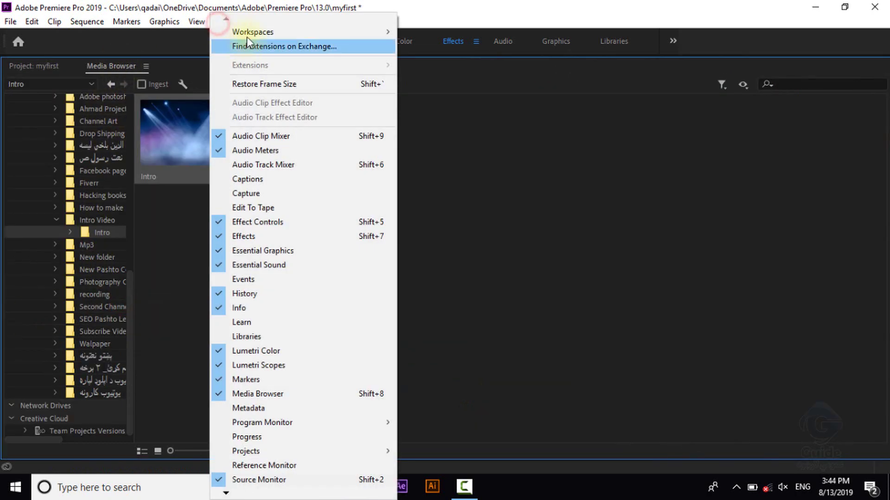
{"action": "left_click", "coordinate": [245, 33]}
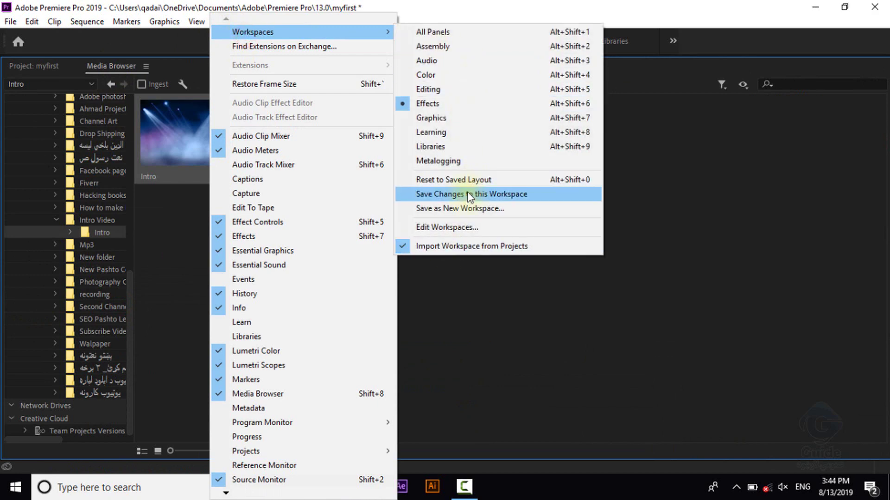
{"action": "left_click", "coordinate": [467, 180]}
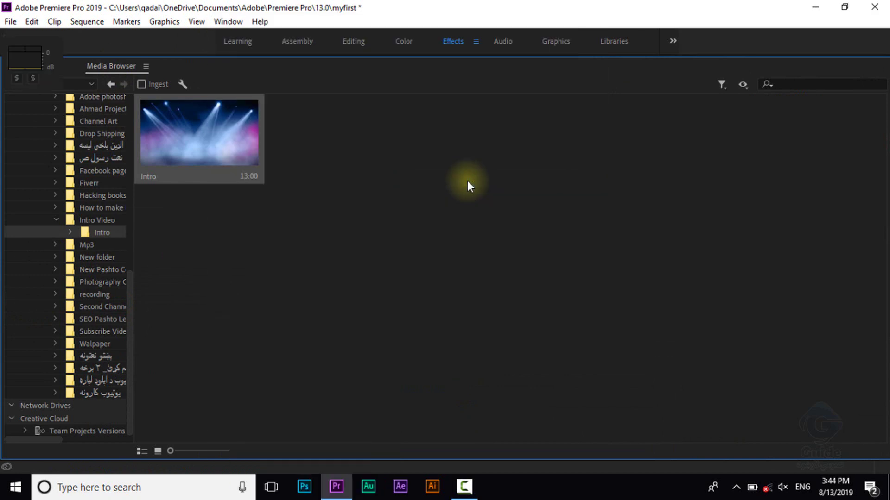
Step: Drag nnnn (1).mp4 and nnnn (2).mp4 from the desktop onto the Intro timeline, keeping existing settings
{"action": "left_click", "coordinate": [815, 7]}
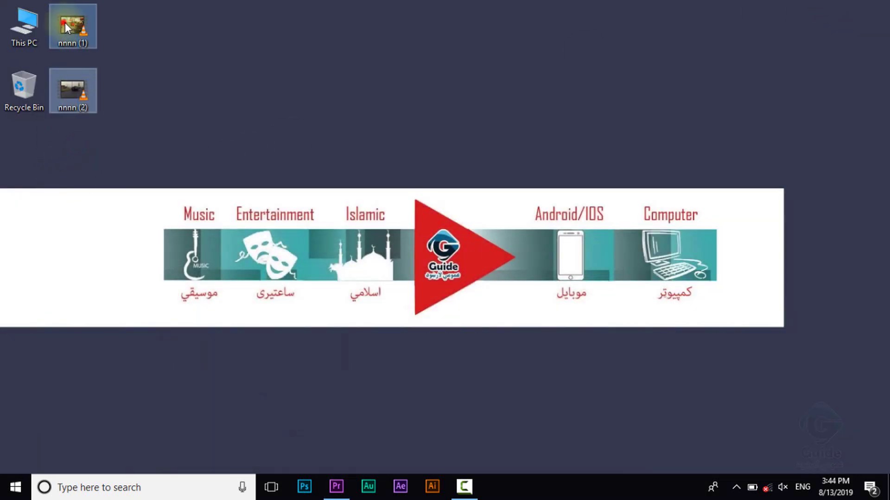
{"action": "left_click_drag", "start_coordinate": [65, 23], "coordinate": [321, 448]}
{"action": "mouse_move", "coordinate": [335, 492]}
{"action": "left_mouse_down"}
{"action": "mouse_move", "coordinate": [362, 387]}
{"action": "mouse_move", "coordinate": [329, 384]}
{"action": "left_mouse_up"}
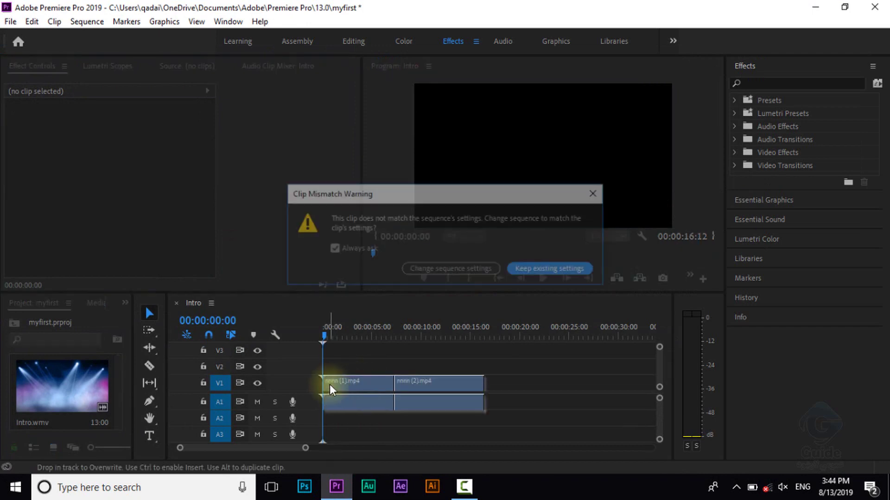
{"action": "left_click", "coordinate": [548, 271]}
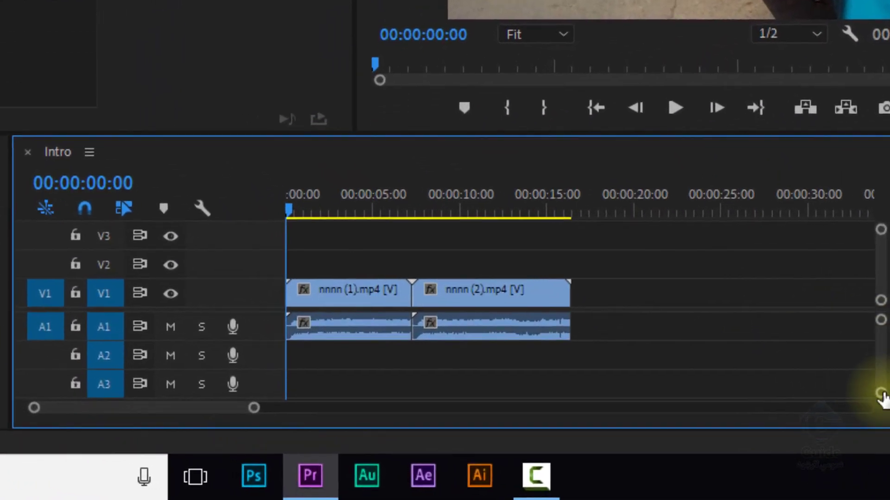
{"action": "left_click_drag", "start_coordinate": [881, 394], "coordinate": [879, 389]}
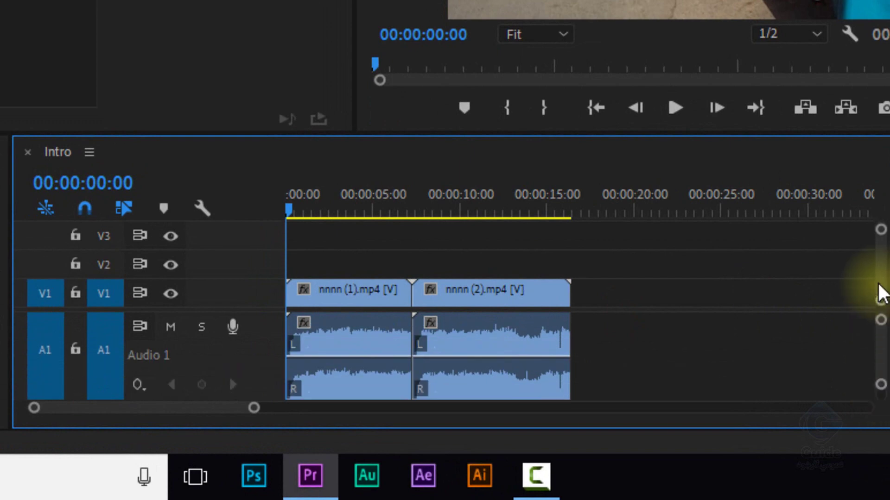
{"action": "left_click_drag", "start_coordinate": [880, 230], "coordinate": [877, 234]}
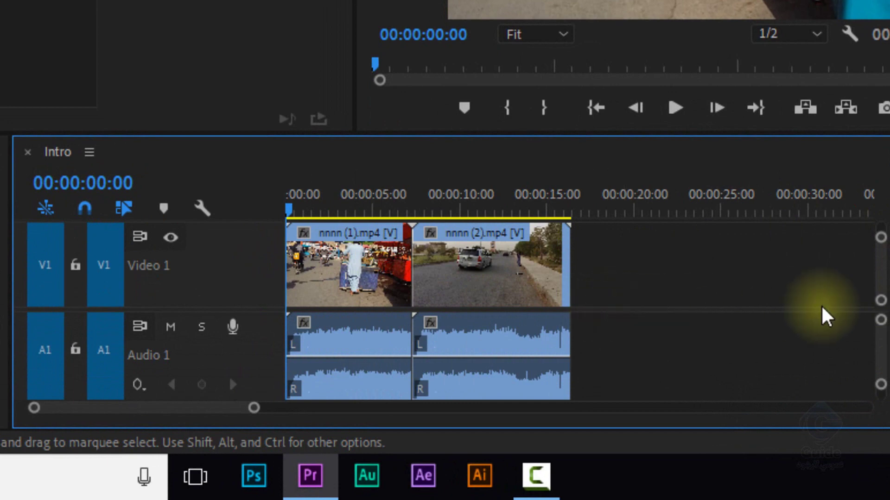
{"action": "left_click_drag", "start_coordinate": [879, 385], "coordinate": [878, 409]}
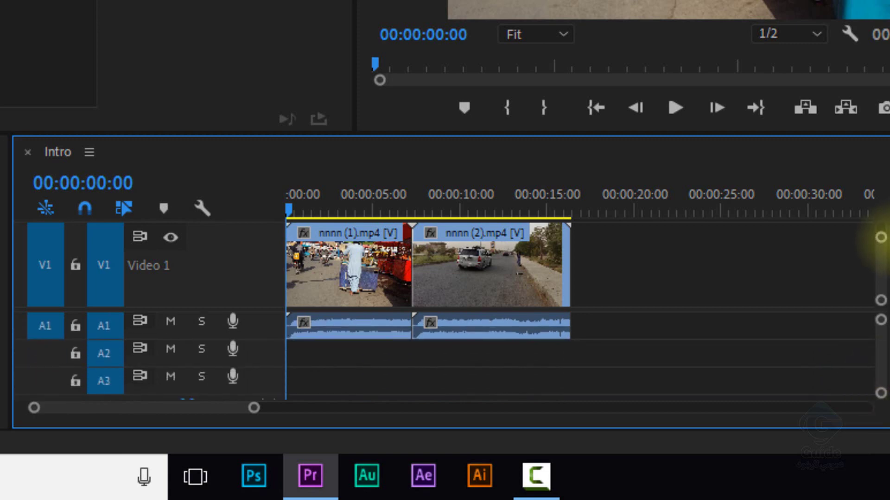
{"action": "left_click_drag", "start_coordinate": [879, 238], "coordinate": [879, 214]}
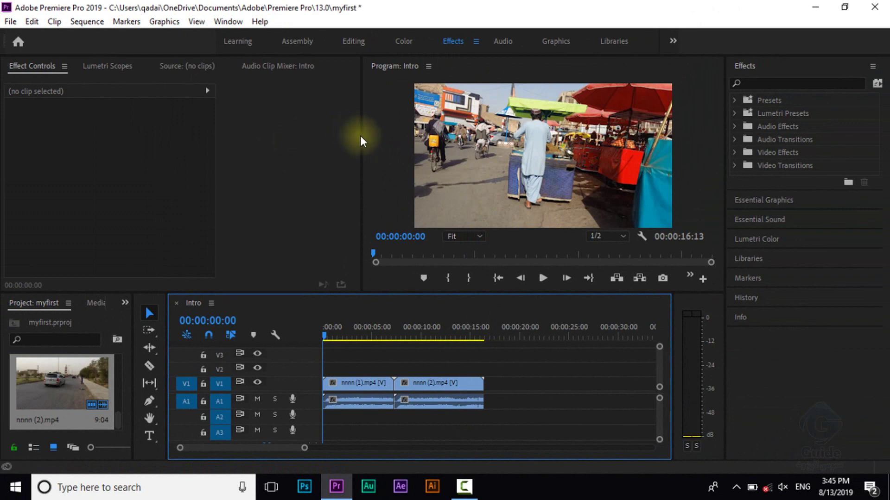
Step: Widen the Program monitor and test playback of the Intro sequence
{"action": "left_click_drag", "start_coordinate": [360, 135], "coordinate": [304, 143]}
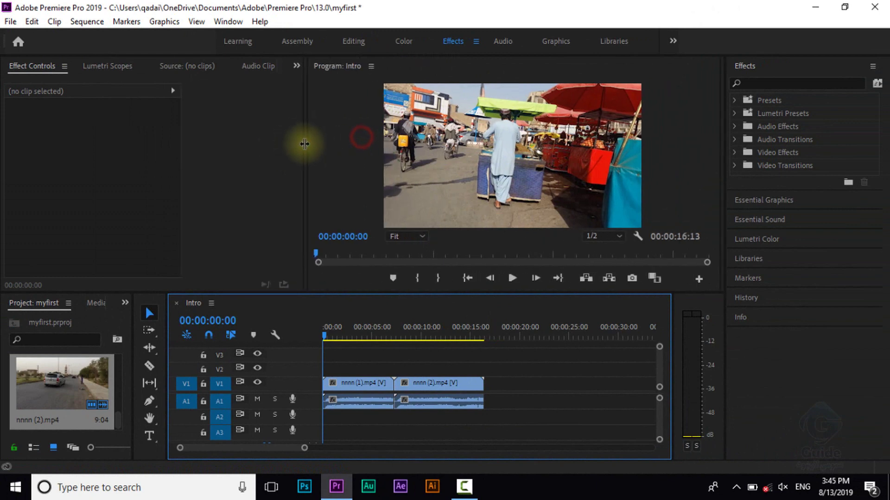
{"action": "left_click", "coordinate": [515, 278]}
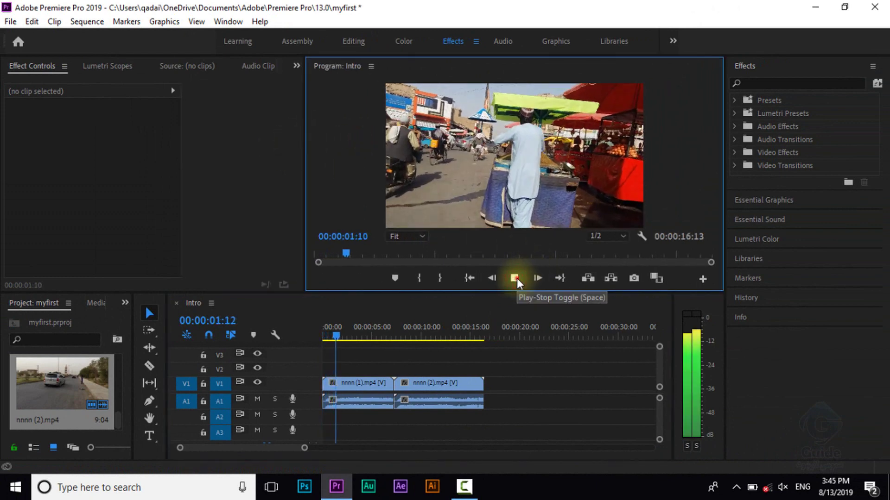
{"action": "left_click", "coordinate": [326, 332]}
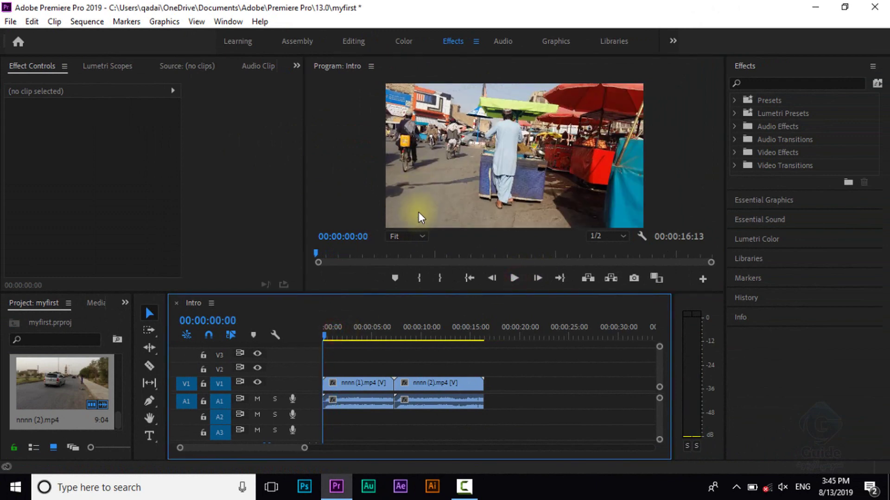
Step: Try monitor zoom levels 50%, 100% and 10%, then set it back to Fit
{"action": "left_click", "coordinate": [409, 238]}
{"action": "left_click", "coordinate": [411, 295]}
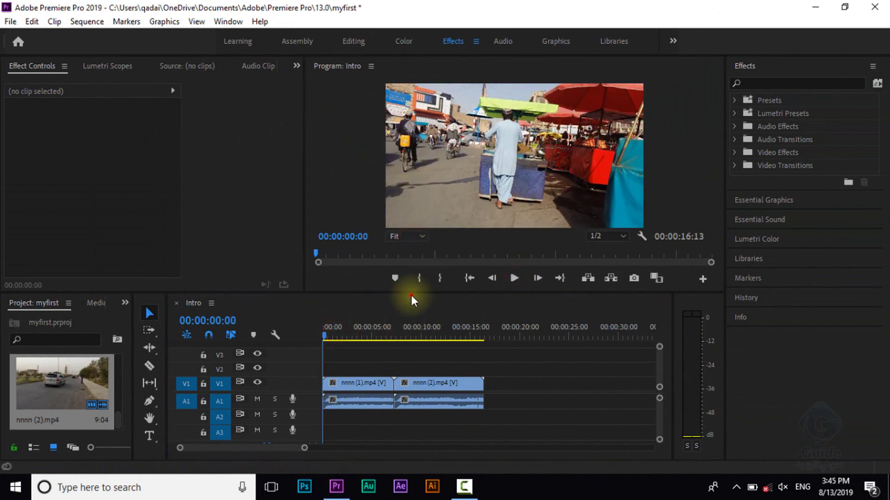
{"action": "left_click", "coordinate": [415, 240]}
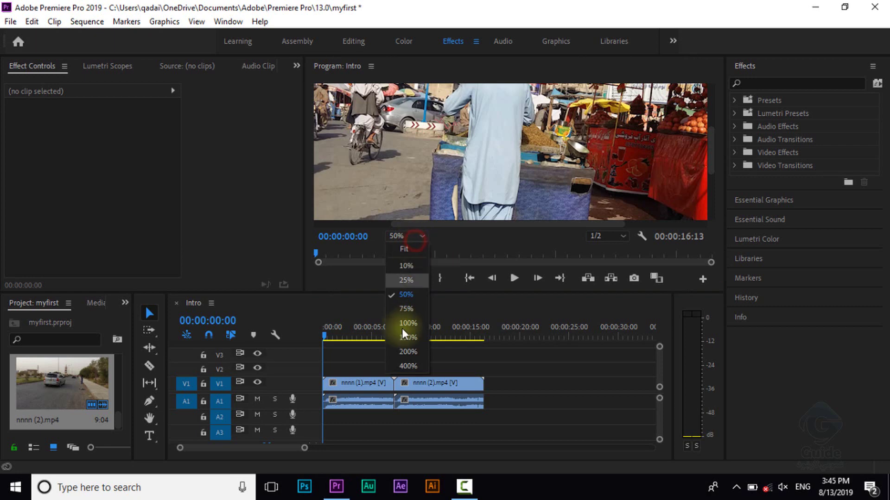
{"action": "left_click", "coordinate": [401, 324]}
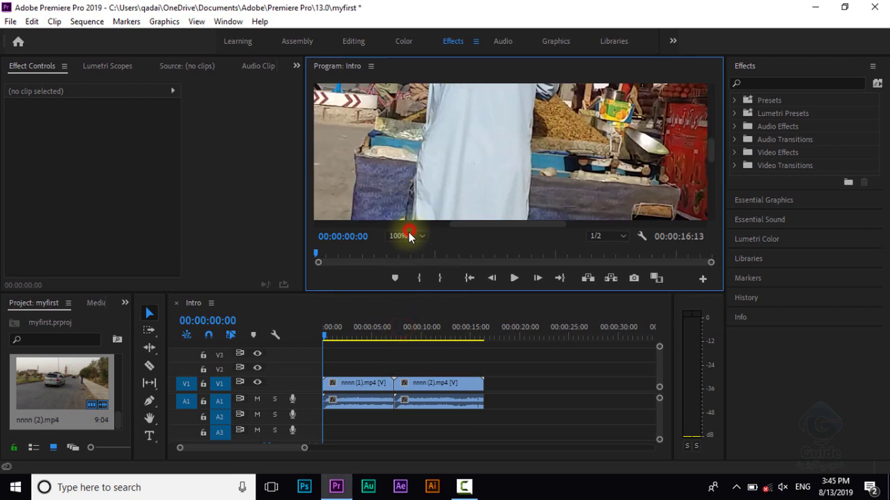
{"action": "left_click", "coordinate": [408, 235]}
{"action": "left_click", "coordinate": [399, 266]}
{"action": "left_click", "coordinate": [406, 236]}
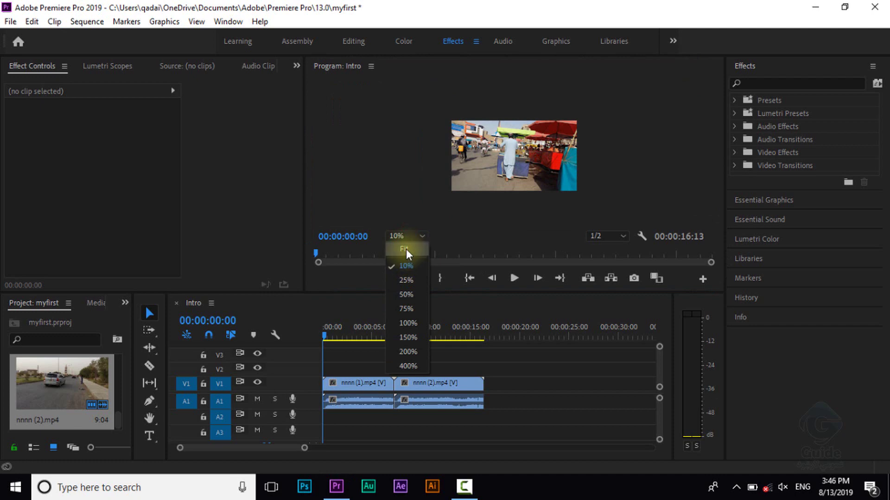
{"action": "left_click", "coordinate": [406, 249]}
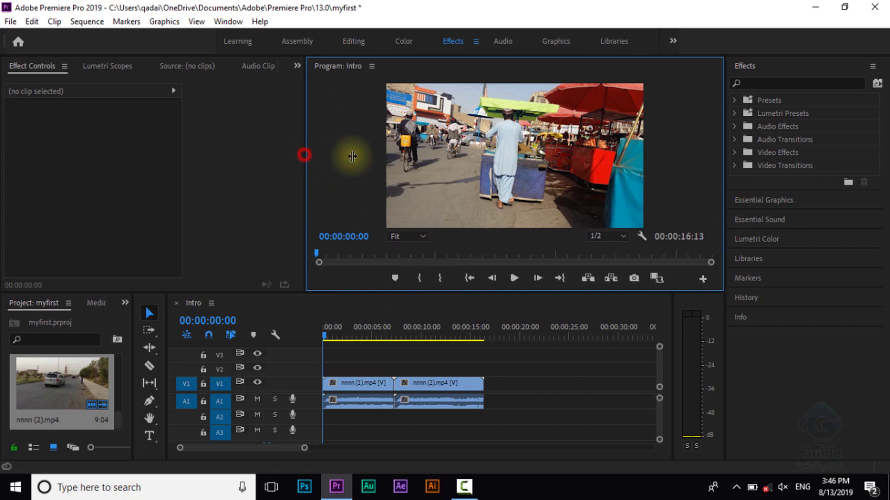
Step: Resize the Program monitor, Tools strip and Project panel so both street clips show
{"action": "mouse_move", "coordinate": [305, 155]}
{"action": "left_mouse_down"}
{"action": "mouse_move", "coordinate": [376, 156]}
{"action": "mouse_move", "coordinate": [311, 169]}
{"action": "left_mouse_up"}
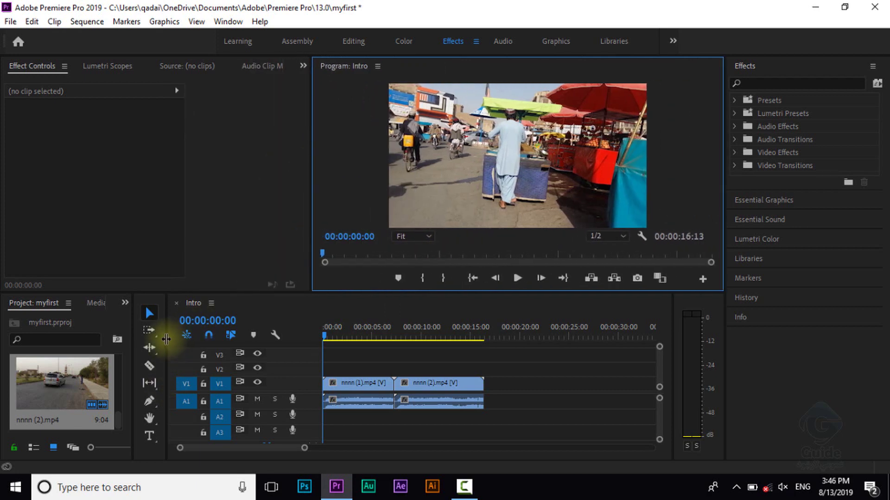
{"action": "left_click_drag", "start_coordinate": [168, 340], "coordinate": [250, 345]}
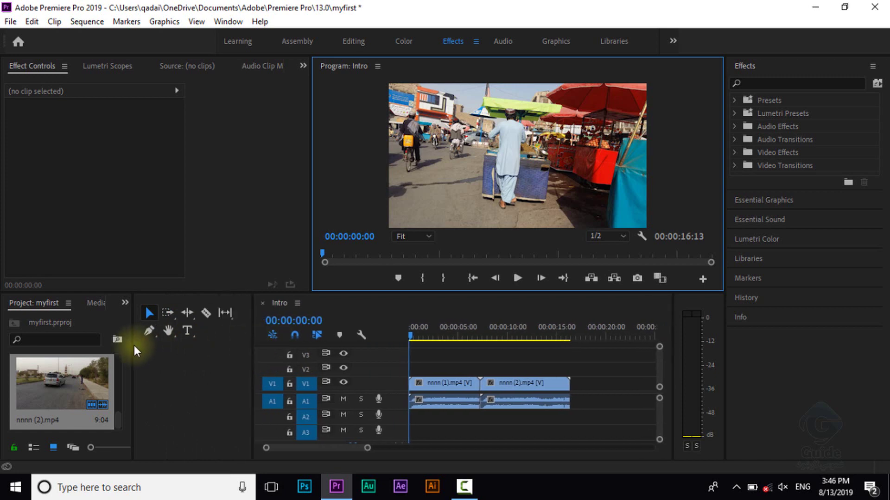
{"action": "mouse_move", "coordinate": [134, 345]}
{"action": "left_mouse_down"}
{"action": "mouse_move", "coordinate": [236, 359]}
{"action": "mouse_move", "coordinate": [145, 361]}
{"action": "mouse_move", "coordinate": [172, 366]}
{"action": "left_mouse_up"}
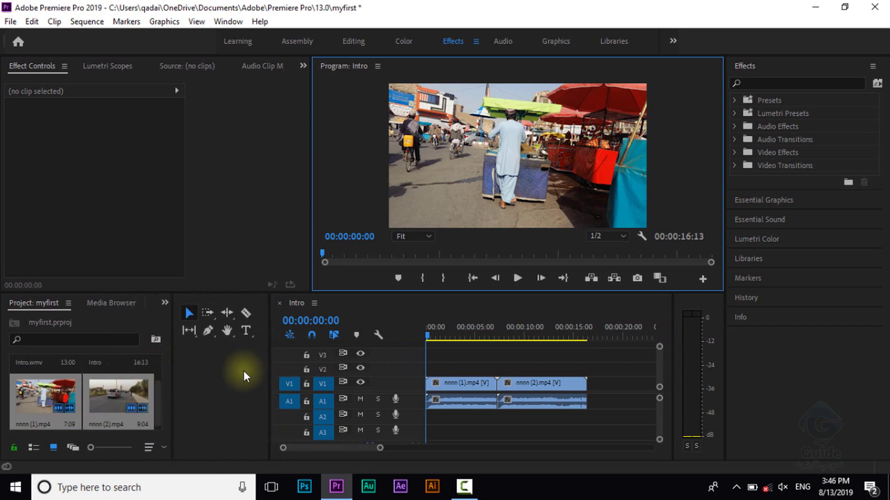
{"action": "left_click_drag", "start_coordinate": [269, 364], "coordinate": [195, 359]}
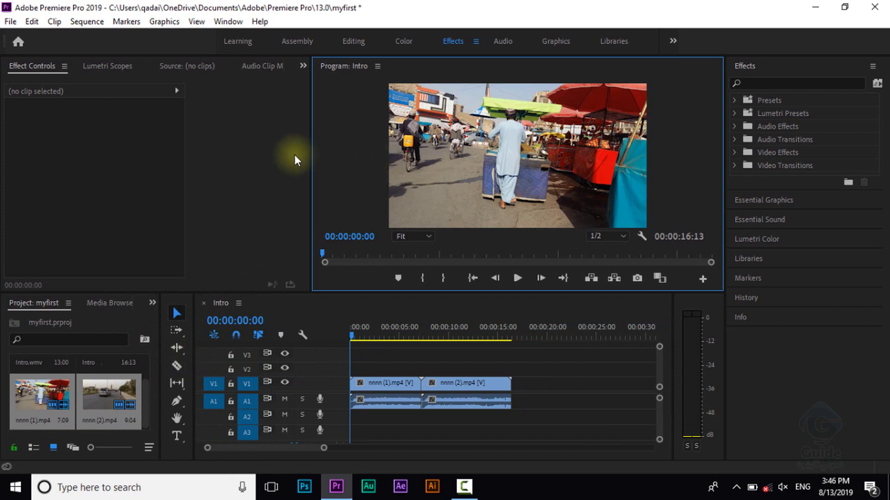
{"action": "mouse_move", "coordinate": [311, 141]}
{"action": "left_mouse_down"}
{"action": "mouse_move", "coordinate": [333, 143]}
{"action": "mouse_move", "coordinate": [256, 146]}
{"action": "left_mouse_up"}
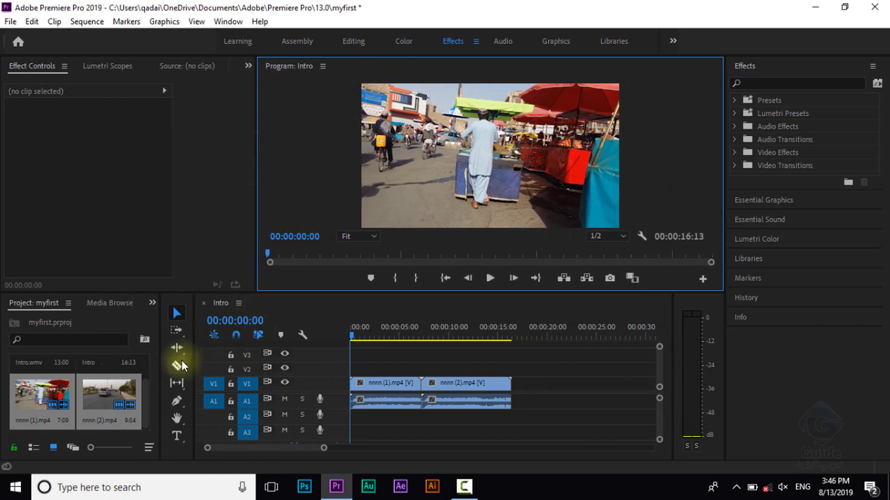
Step: Dock the Tools panel with the upper-left panels, then reset the workspace to its saved layout
{"action": "left_click_drag", "start_coordinate": [174, 300], "coordinate": [204, 175]}
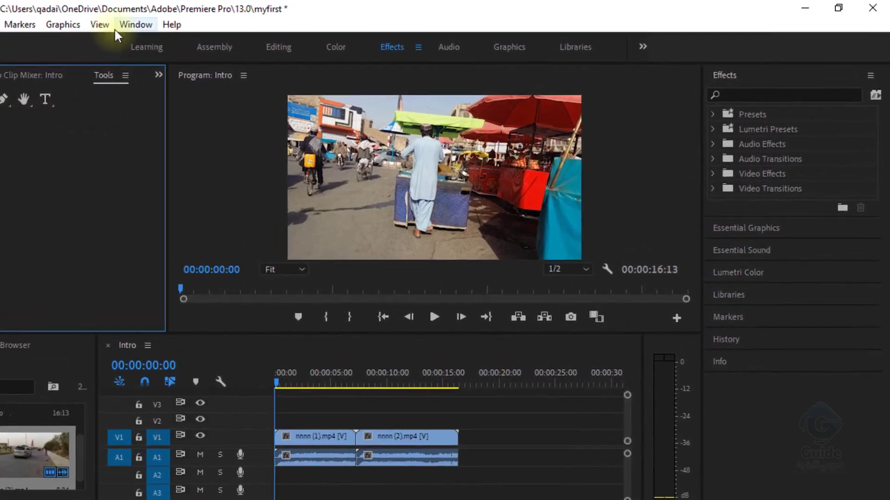
{"action": "left_click", "coordinate": [228, 21]}
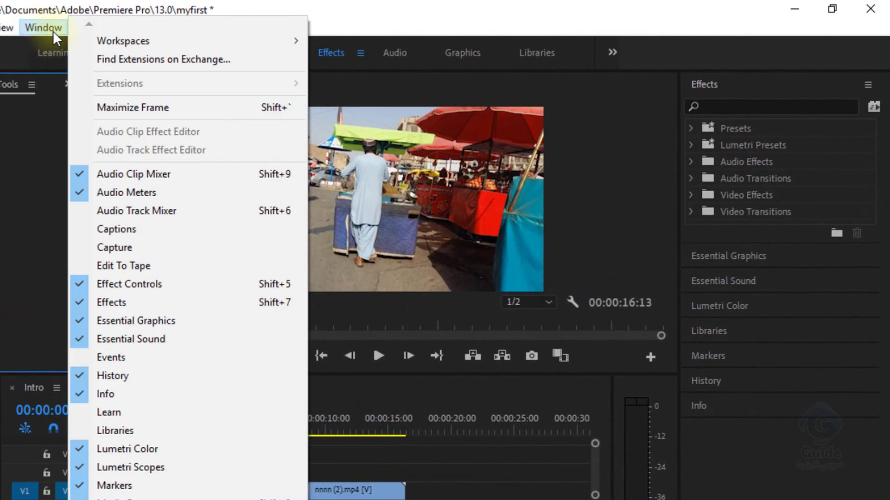
{"action": "mouse_move", "coordinate": [141, 38]}
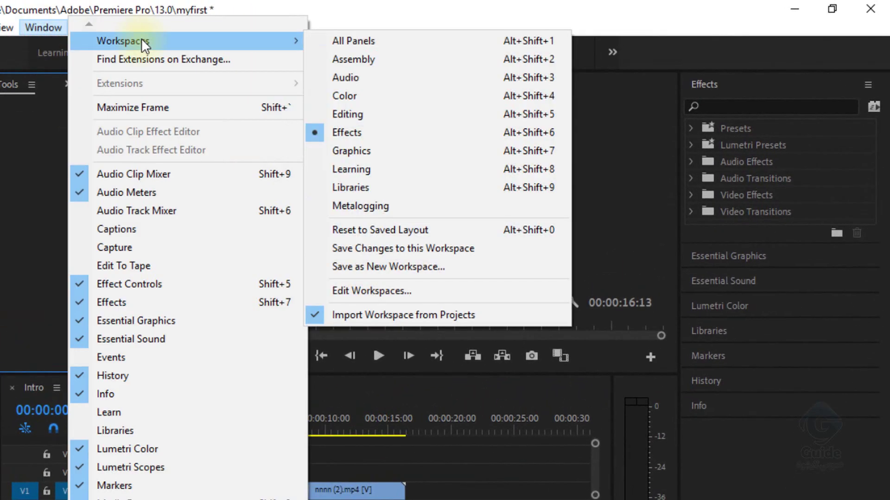
{"action": "left_click", "coordinate": [399, 229]}
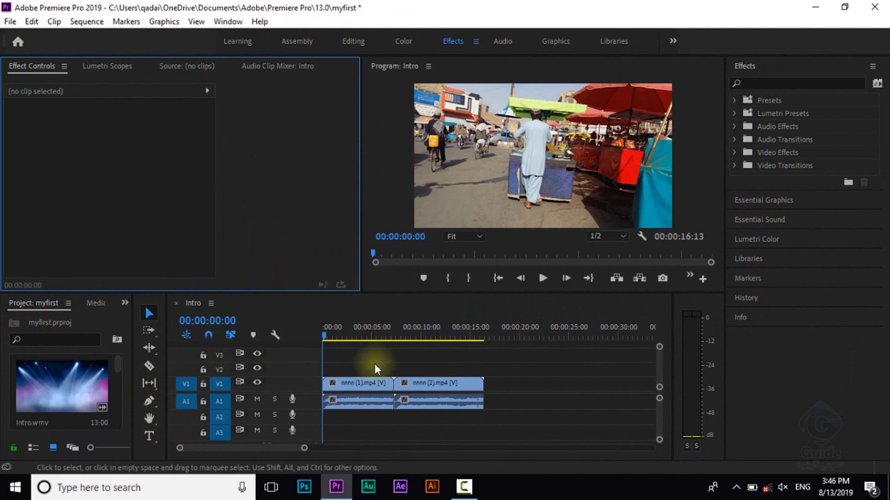
Step: Select nnnn (1).mp4 and experiment with its Position, Scale and Rotation values
{"action": "left_click", "coordinate": [348, 384]}
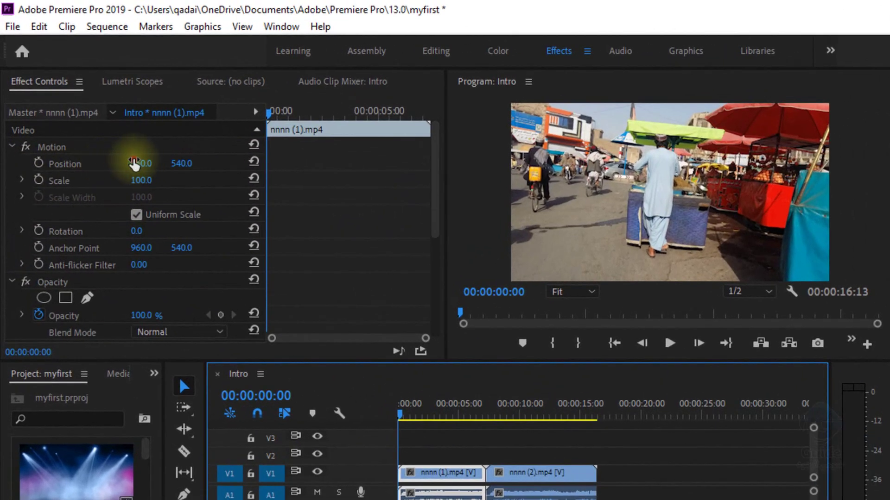
{"action": "mouse_move", "coordinate": [134, 163]}
{"action": "left_mouse_down"}
{"action": "mouse_move", "coordinate": [7, 183]}
{"action": "mouse_move", "coordinate": [404, 169]}
{"action": "left_mouse_up"}
{"action": "mouse_move", "coordinate": [137, 180]}
{"action": "left_mouse_down"}
{"action": "mouse_move", "coordinate": [241, 175]}
{"action": "mouse_move", "coordinate": [169, 187]}
{"action": "left_mouse_up"}
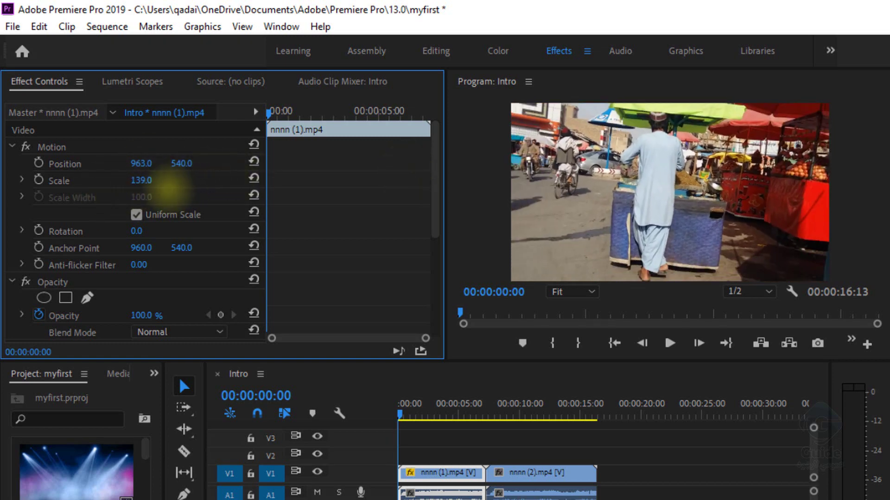
{"action": "left_click", "coordinate": [135, 232]}
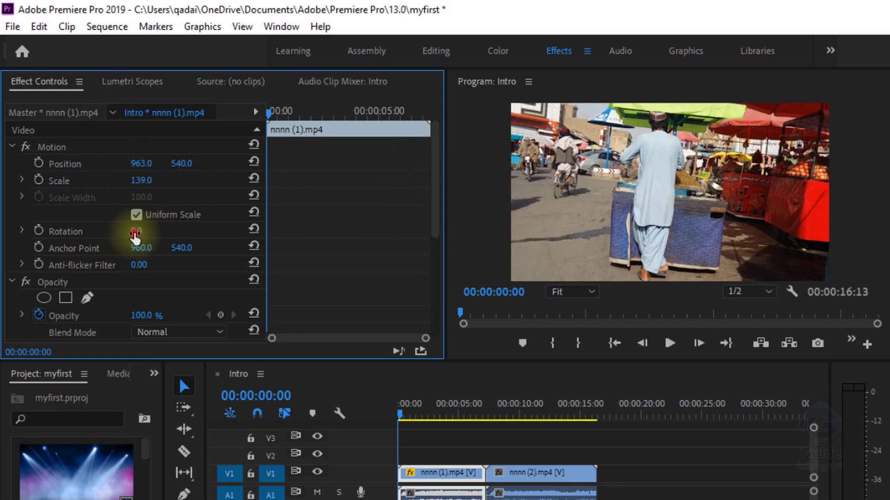
{"action": "left_click_drag", "start_coordinate": [135, 236], "coordinate": [121, 235]}
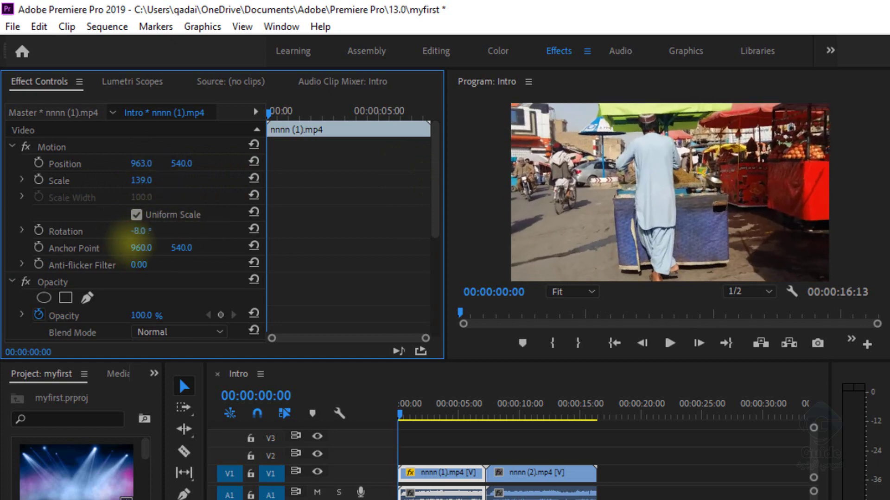
Step: Reset Rotation to 0°, Position to 960, 540 and Scale to 100
{"action": "left_click", "coordinate": [254, 229]}
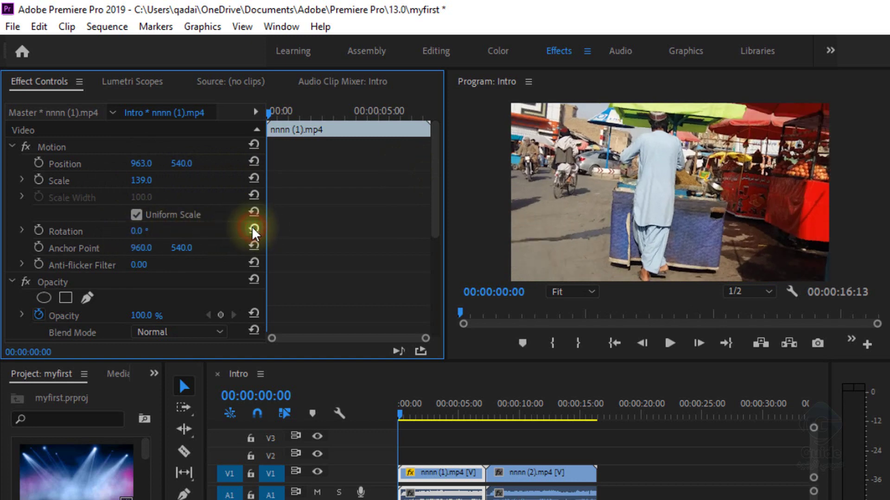
{"action": "left_click", "coordinate": [253, 162]}
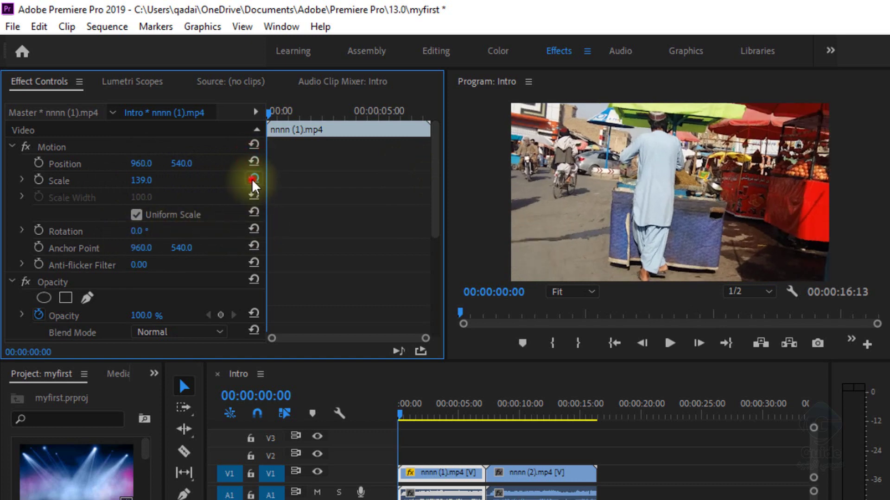
{"action": "left_click", "coordinate": [253, 179]}
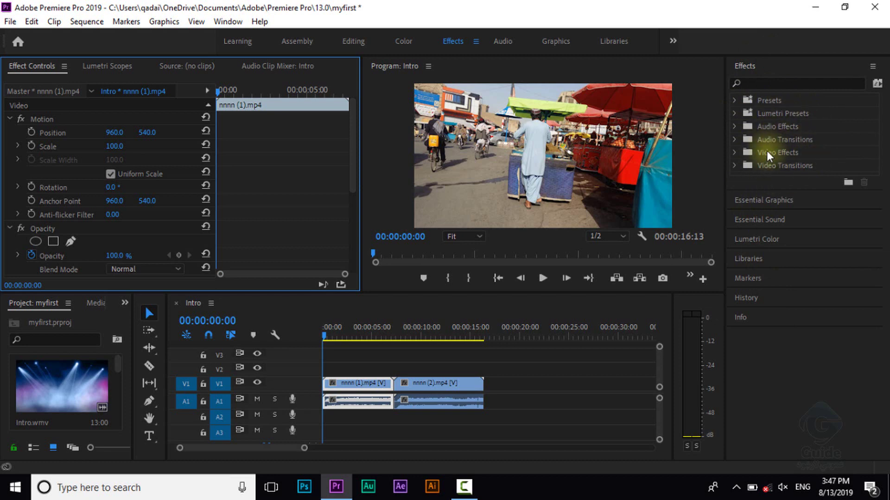
Step: Apply Gaussian Blur from Blur & Sharpen to nnnn (1).mp4 and try its Blurriness value
{"action": "left_click", "coordinate": [735, 152]}
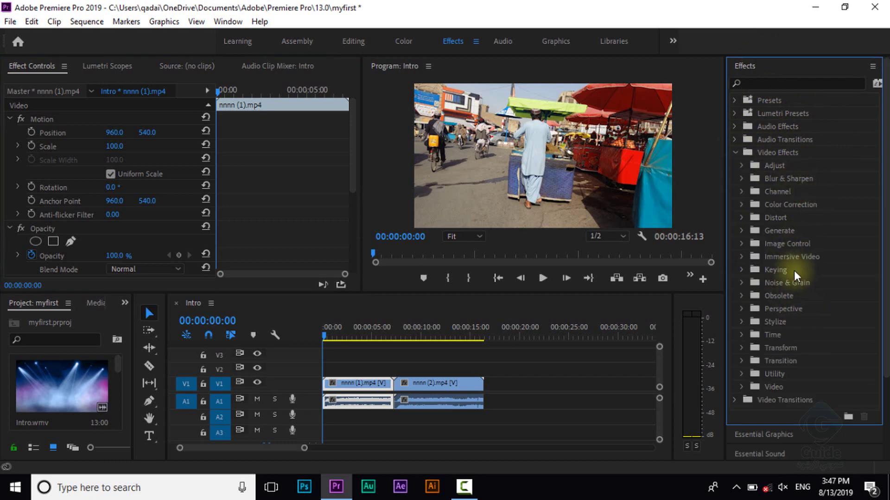
{"action": "left_click", "coordinate": [742, 178]}
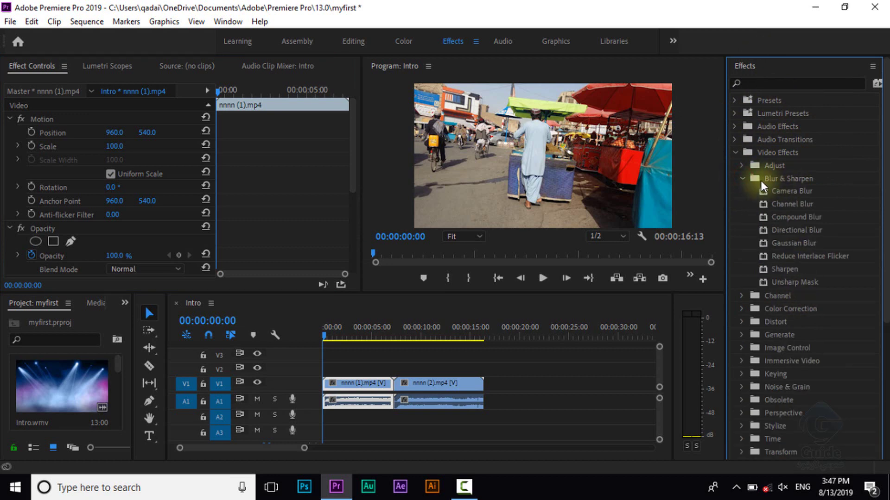
{"action": "left_click", "coordinate": [779, 229]}
{"action": "mouse_move", "coordinate": [792, 243]}
{"action": "left_mouse_down"}
{"action": "mouse_move", "coordinate": [771, 258]}
{"action": "mouse_move", "coordinate": [781, 244]}
{"action": "mouse_move", "coordinate": [355, 395]}
{"action": "mouse_move", "coordinate": [355, 385]}
{"action": "left_mouse_up"}
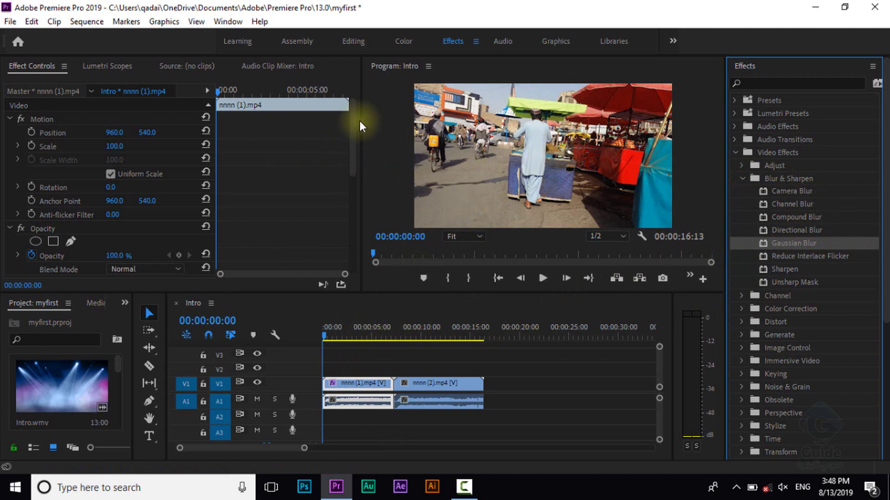
{"action": "left_click_drag", "start_coordinate": [354, 121], "coordinate": [355, 180]}
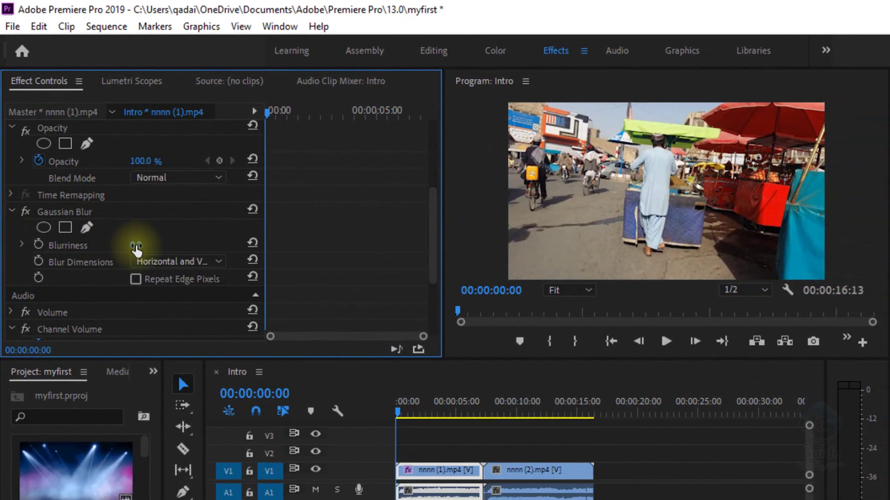
{"action": "mouse_move", "coordinate": [136, 249]}
{"action": "left_mouse_down"}
{"action": "mouse_move", "coordinate": [142, 227]}
{"action": "mouse_move", "coordinate": [176, 239]}
{"action": "mouse_move", "coordinate": [97, 245]}
{"action": "left_mouse_up"}
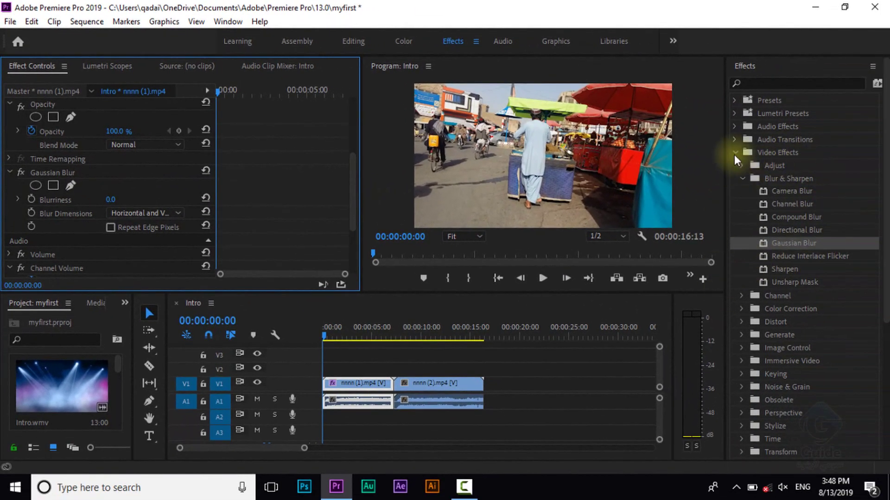
Step: Try a red Midtones tint on nnnn (1).mp4, reset it, then shift the midtones toward green-teal
{"action": "left_click", "coordinate": [734, 153]}
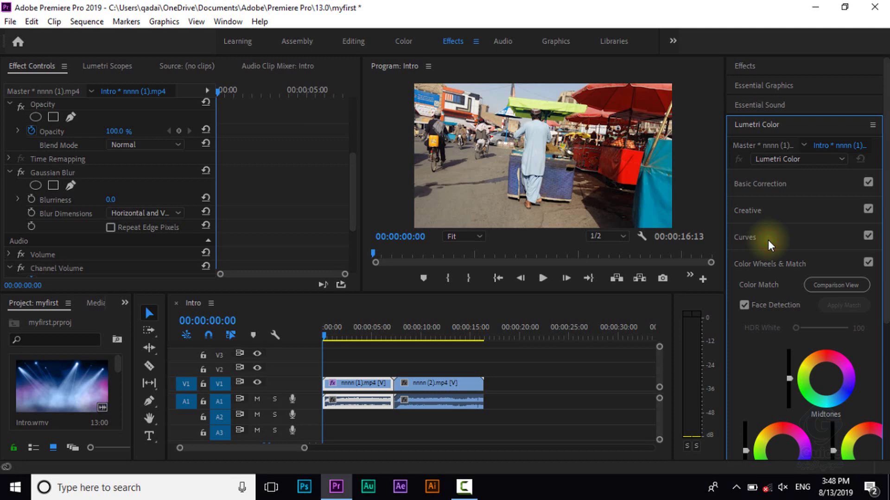
{"action": "mouse_move", "coordinate": [885, 226]}
{"action": "left_mouse_down"}
{"action": "mouse_move", "coordinate": [885, 331]}
{"action": "mouse_move", "coordinate": [885, 308]}
{"action": "left_mouse_up"}
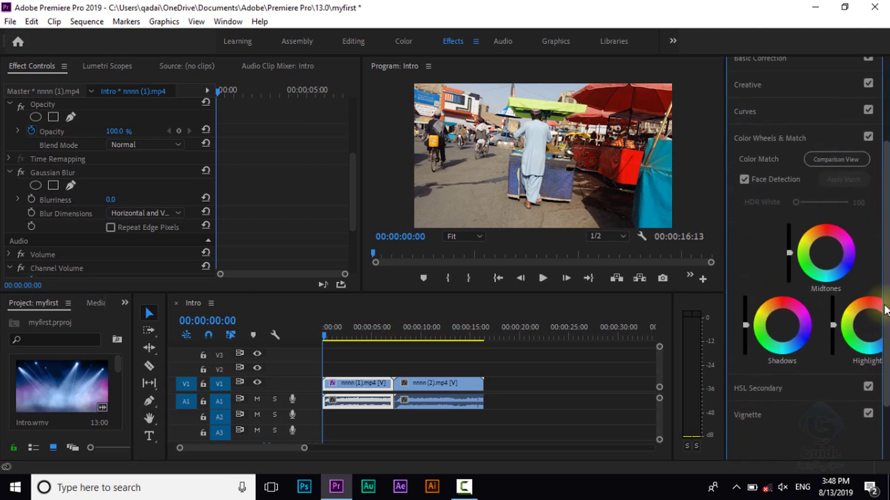
{"action": "left_click_drag", "start_coordinate": [806, 255], "coordinate": [820, 248]}
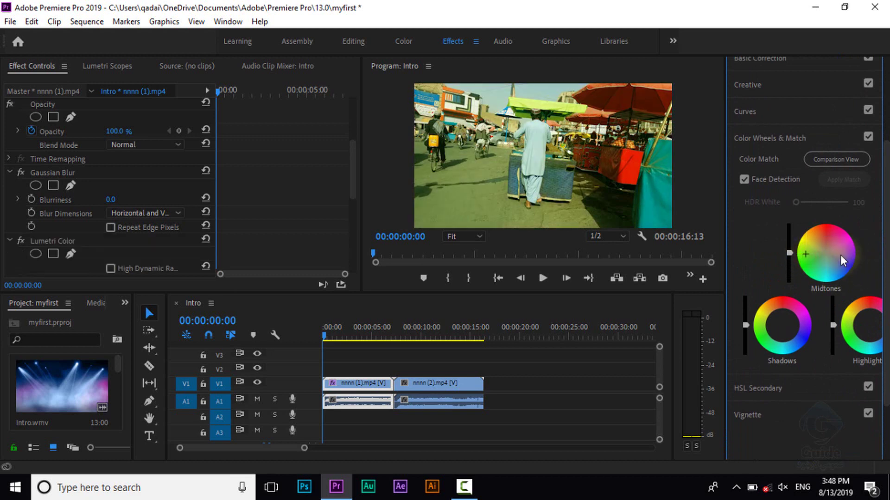
{"action": "double_click", "coordinate": [821, 248]}
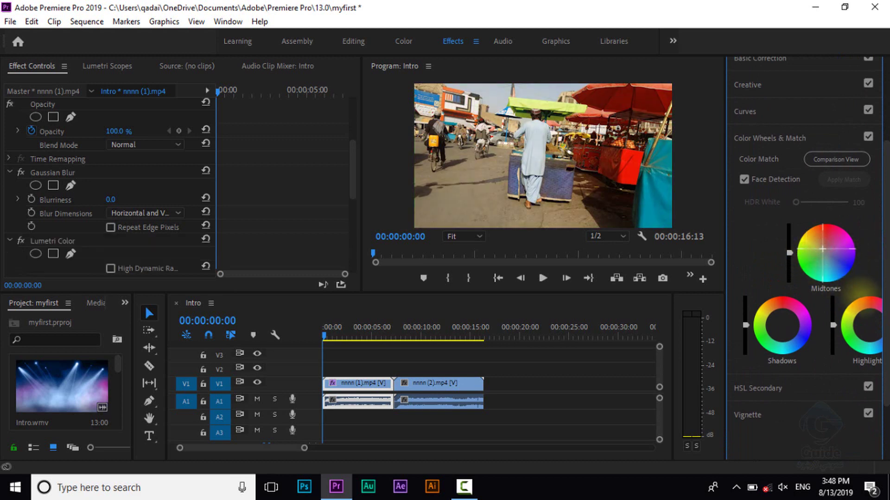
{"action": "mouse_move", "coordinate": [825, 254]}
{"action": "left_mouse_down"}
{"action": "mouse_move", "coordinate": [803, 250]}
{"action": "mouse_move", "coordinate": [789, 262]}
{"action": "left_mouse_up"}
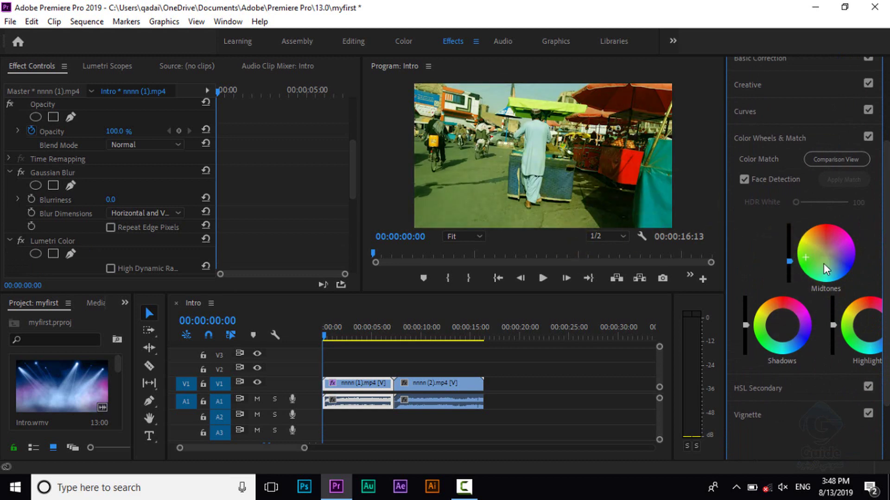
{"action": "left_click_drag", "start_coordinate": [885, 310], "coordinate": [888, 250]}
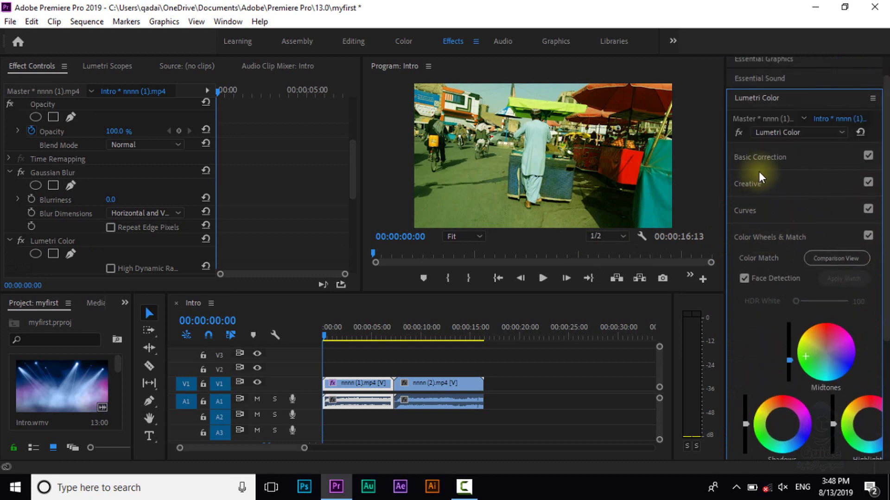
Step: Browse the Creative looks and apply CineSpace2383sRGB6bit to the clip
{"action": "left_click", "coordinate": [743, 185]}
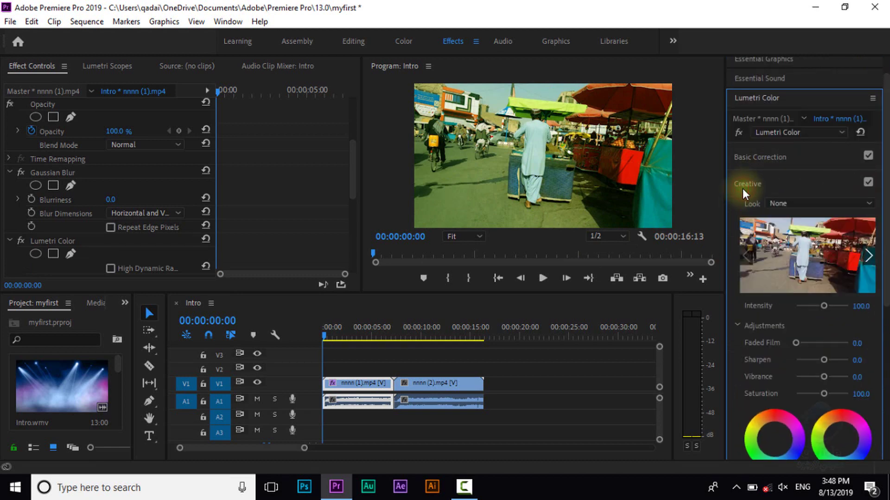
{"action": "left_click", "coordinate": [866, 257]}
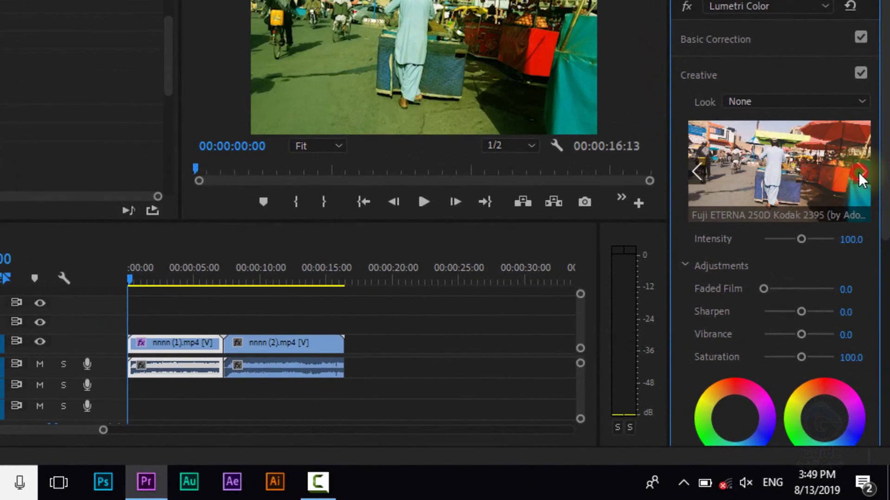
{"action": "left_click", "coordinate": [865, 239]}
{"action": "left_click", "coordinate": [858, 172]}
{"action": "left_click", "coordinate": [858, 172]}
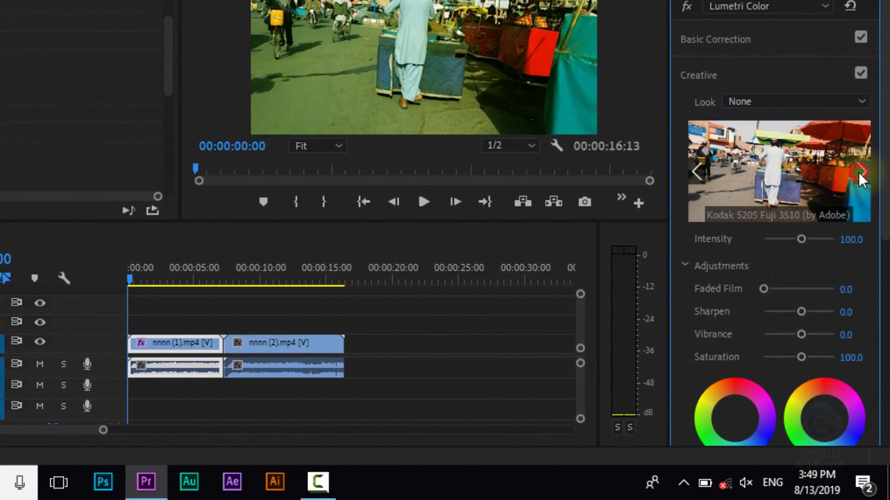
{"action": "left_click", "coordinate": [858, 172]}
{"action": "left_click", "coordinate": [859, 171]}
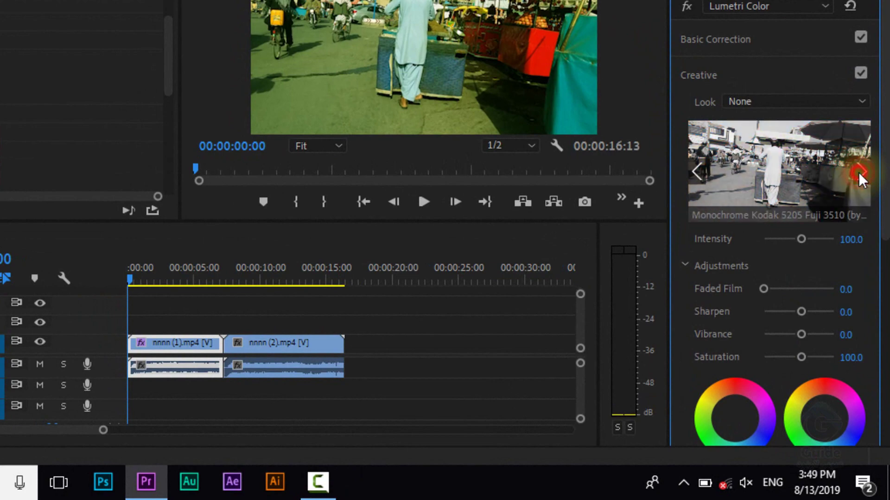
{"action": "left_click", "coordinate": [697, 173]}
{"action": "left_click", "coordinate": [697, 173]}
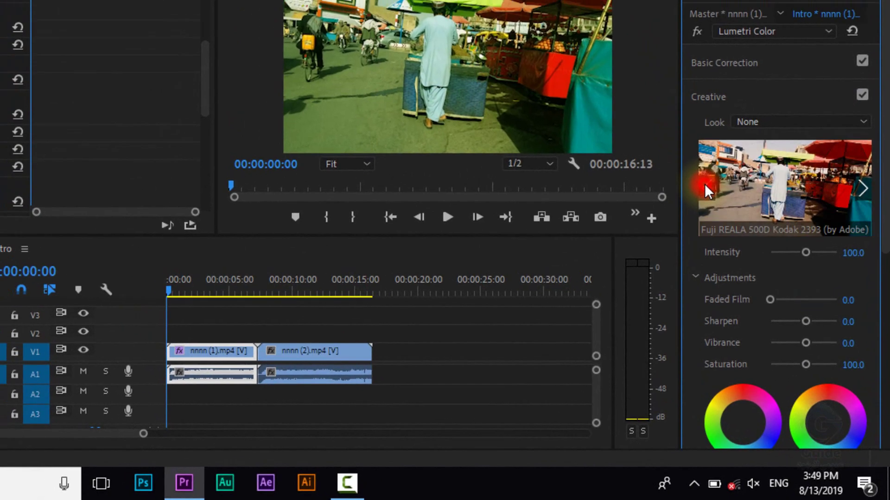
{"action": "left_click", "coordinate": [697, 172]}
{"action": "left_click", "coordinate": [697, 172]}
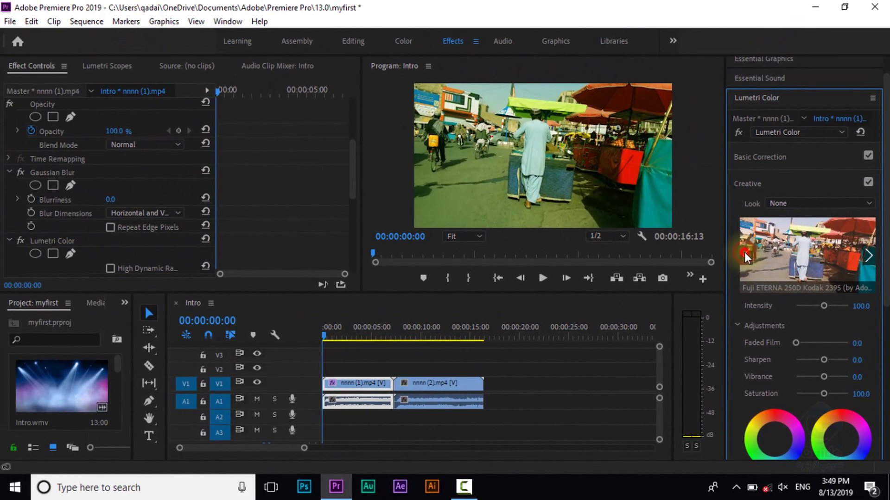
{"action": "left_click", "coordinate": [744, 252]}
{"action": "left_click", "coordinate": [744, 252]}
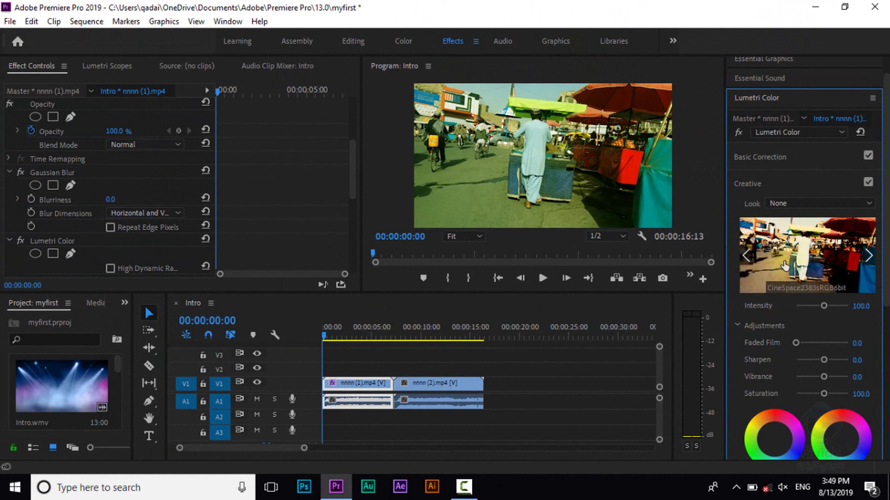
{"action": "left_click", "coordinate": [798, 260]}
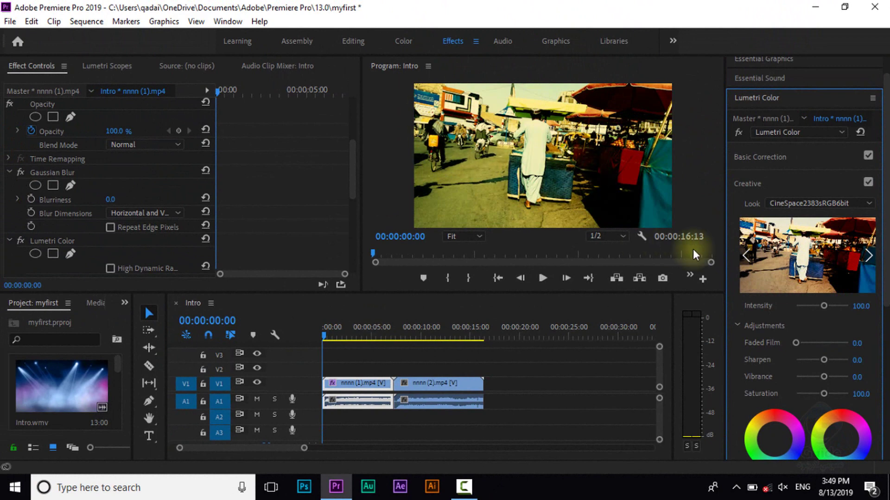
Step: Leave Faded Film at 0.0 and raise Sharpen to 13.6
{"action": "scroll", "coordinate": [885, 318], "scroll_direction": "down", "scroll_amount": 2}
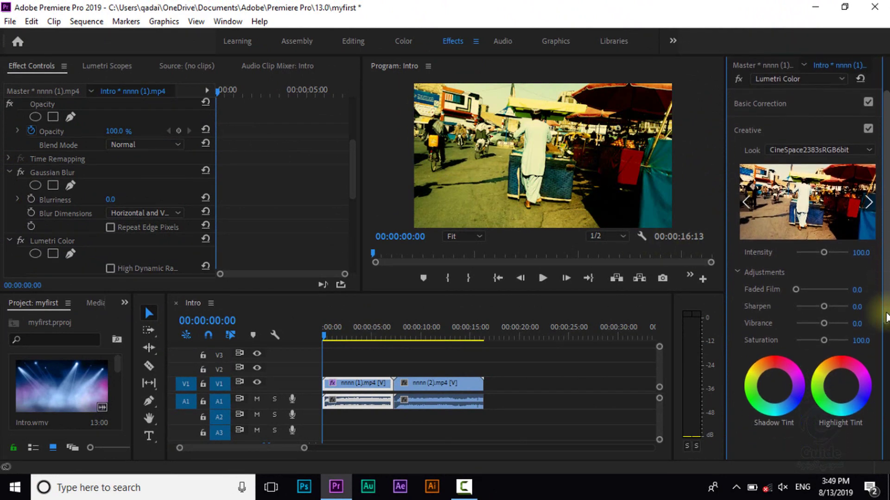
{"action": "scroll", "coordinate": [833, 301], "scroll_direction": "down", "scroll_amount": 1}
{"action": "left_click_drag", "start_coordinate": [796, 281], "coordinate": [774, 281]}
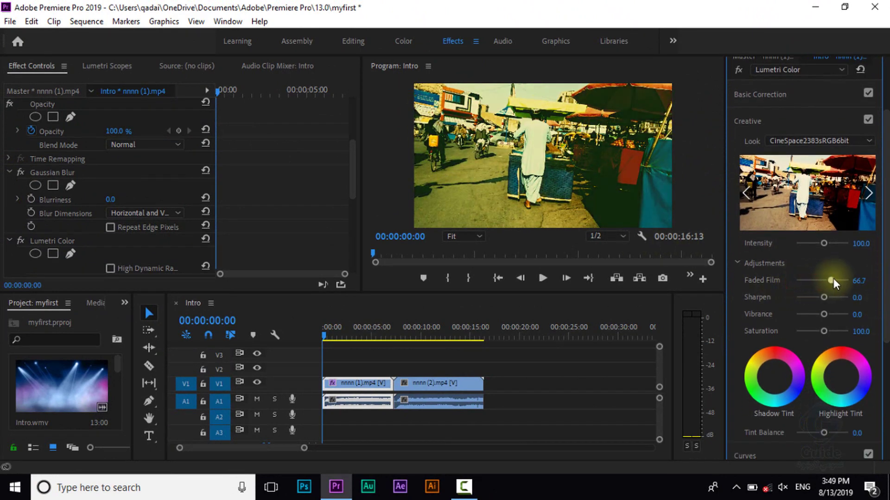
{"action": "left_click_drag", "start_coordinate": [825, 300], "coordinate": [825, 297]}
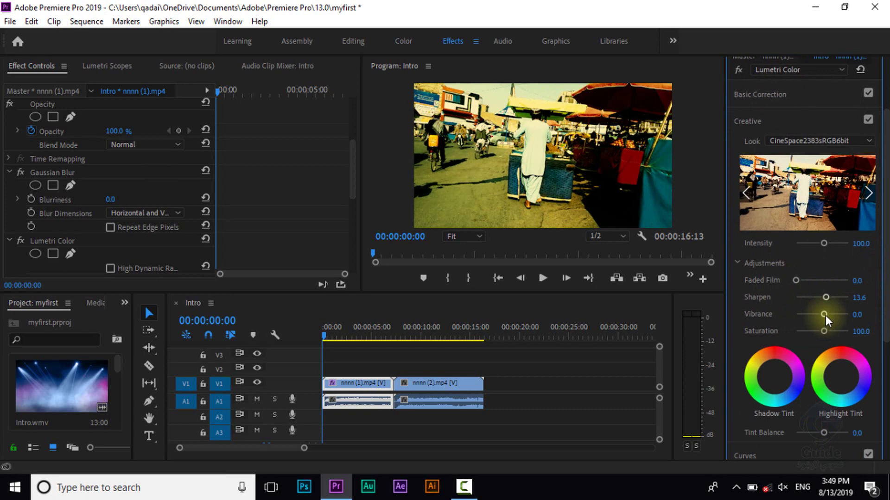
Step: Add two RGB curve points and bend the curve to brighten the clip; show Essential Graphics templates
{"action": "scroll", "coordinate": [883, 352], "scroll_direction": "down", "scroll_amount": 3}
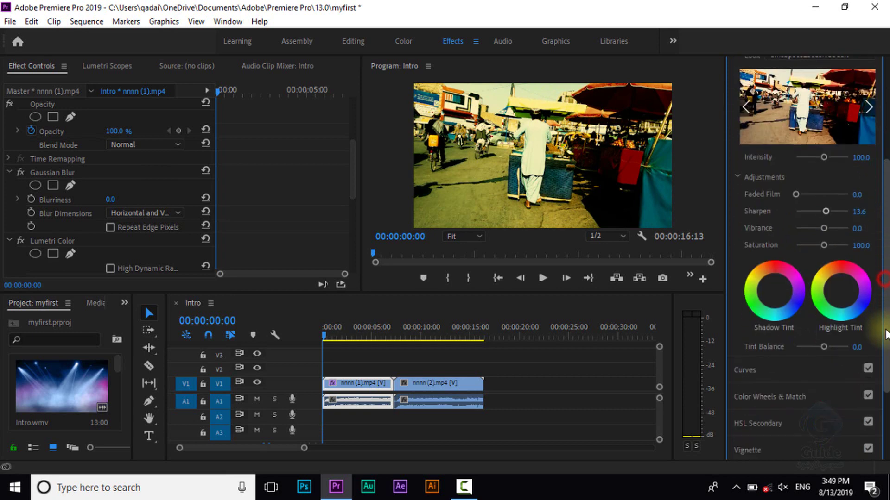
{"action": "left_click", "coordinate": [777, 329]}
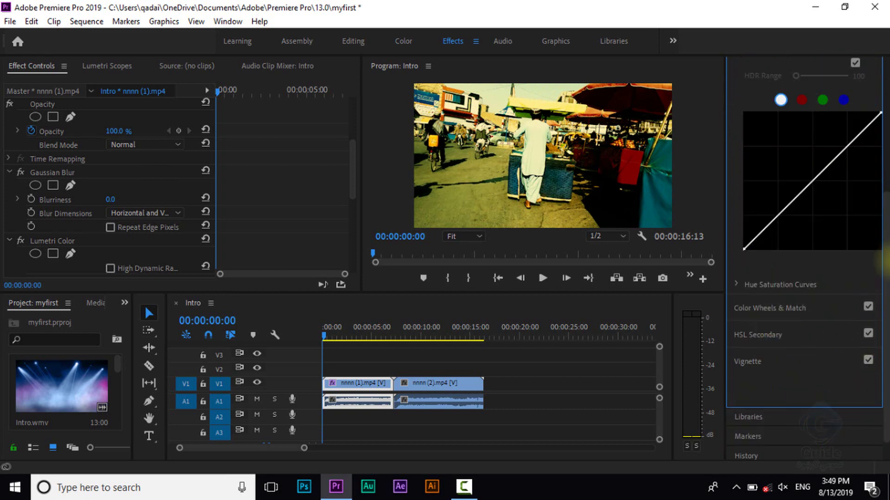
{"action": "scroll", "coordinate": [871, 260], "scroll_direction": "up", "scroll_amount": 1}
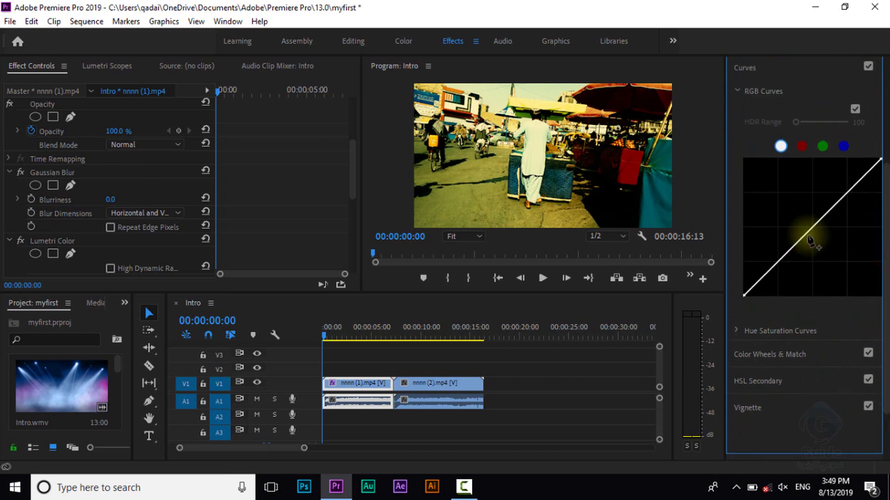
{"action": "left_click", "coordinate": [802, 236]}
{"action": "left_click", "coordinate": [765, 275]}
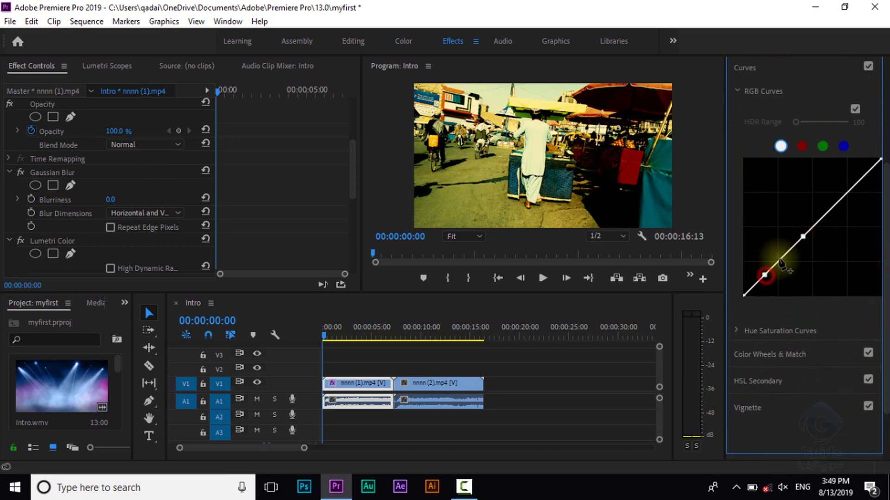
{"action": "mouse_move", "coordinate": [781, 260]}
{"action": "left_mouse_down"}
{"action": "mouse_move", "coordinate": [771, 240]}
{"action": "mouse_move", "coordinate": [795, 263]}
{"action": "left_mouse_up"}
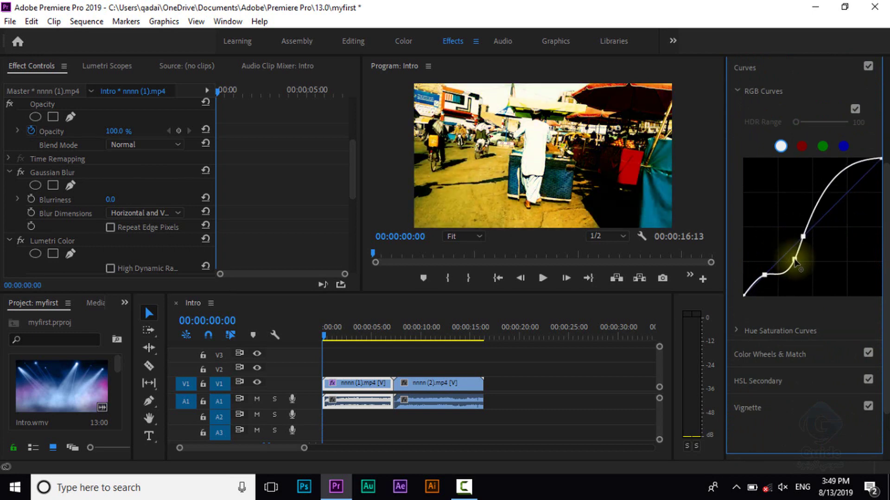
{"action": "left_click_drag", "start_coordinate": [795, 262], "coordinate": [786, 255]}
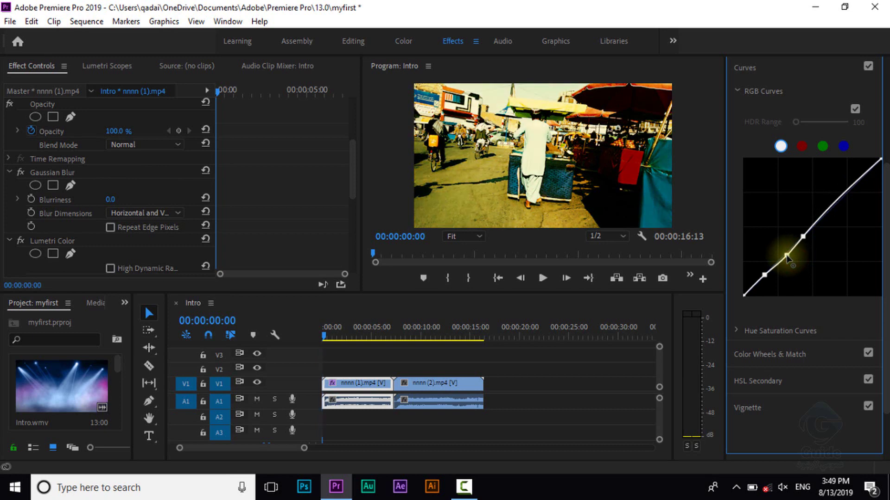
{"action": "left_click", "coordinate": [768, 83]}
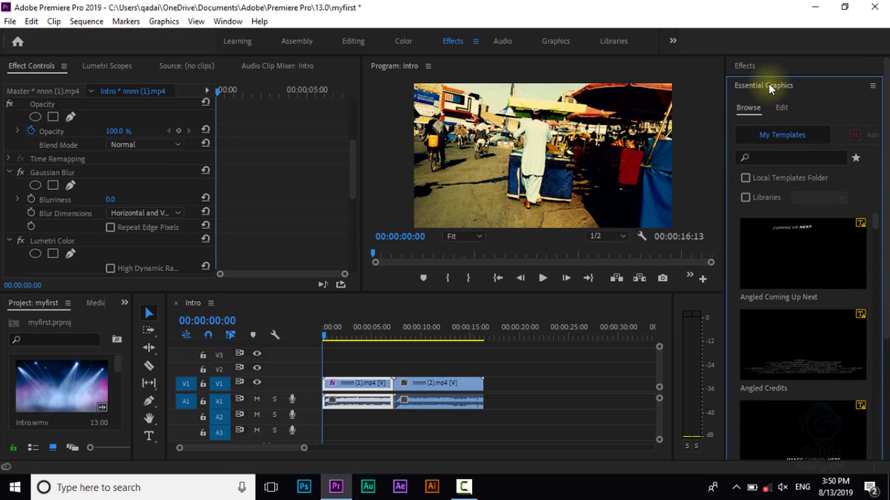
{"action": "left_click", "coordinate": [169, 24]}
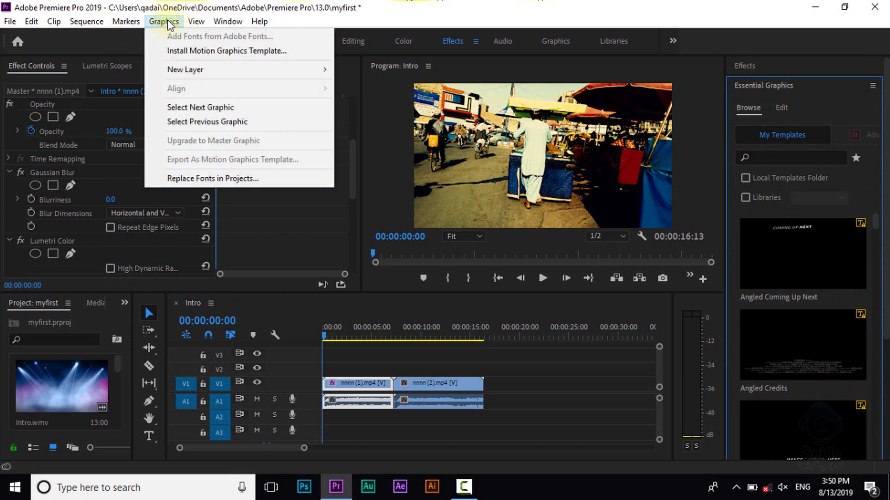
{"action": "left_click", "coordinate": [168, 22]}
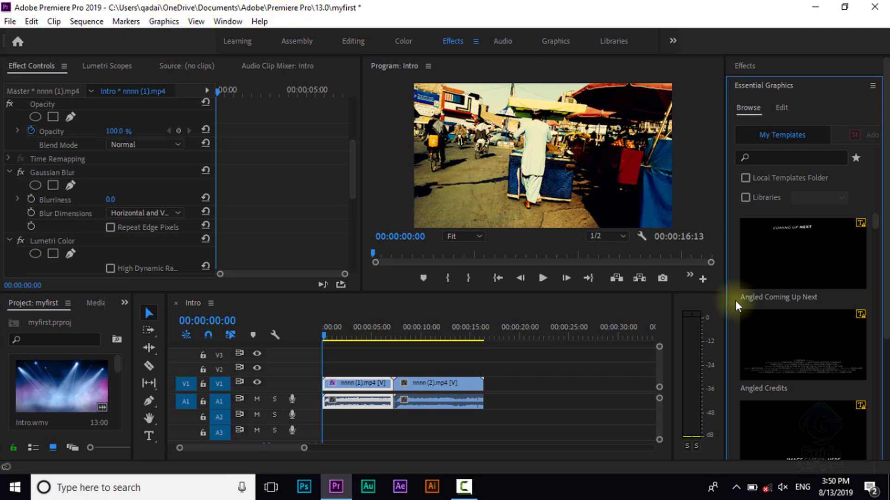
{"action": "scroll", "coordinate": [884, 292], "scroll_direction": "down", "scroll_amount": 3}
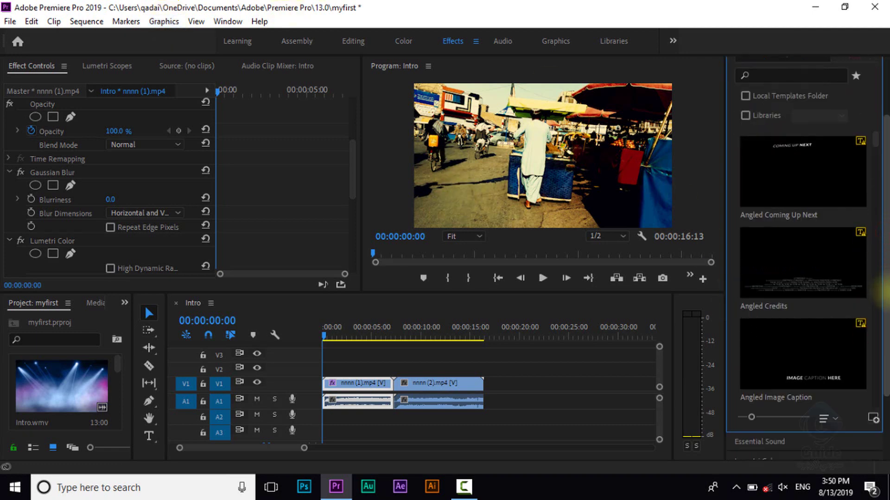
{"action": "scroll", "coordinate": [884, 292], "scroll_direction": "up", "scroll_amount": 3}
{"action": "left_click", "coordinate": [795, 256]}
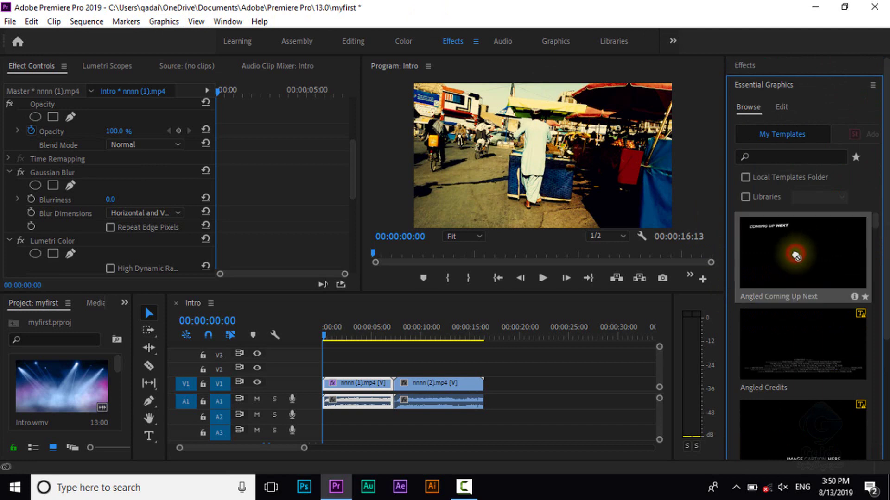
{"action": "left_click_drag", "start_coordinate": [796, 256], "coordinate": [376, 371]}
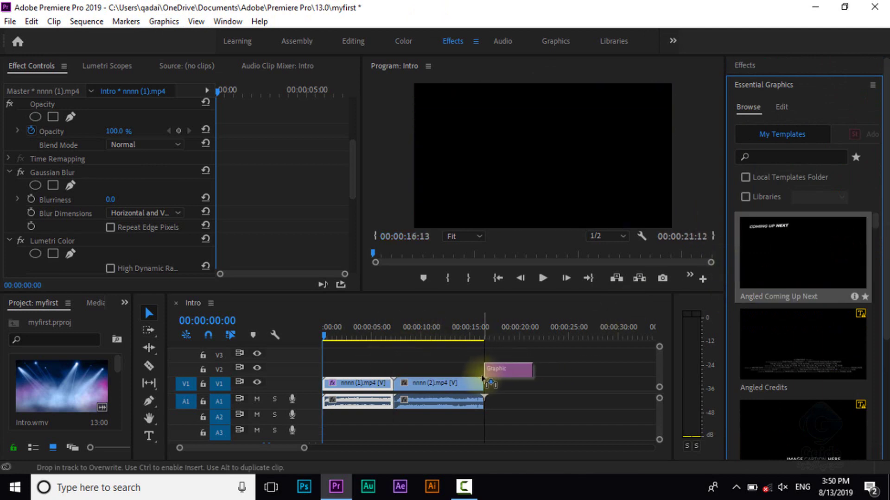
{"action": "left_click_drag", "start_coordinate": [376, 371], "coordinate": [506, 378]}
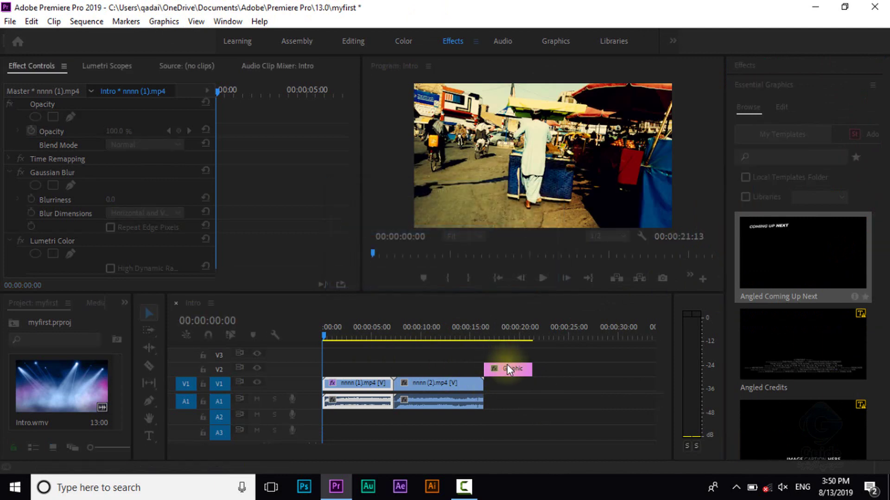
{"action": "left_click", "coordinate": [504, 369]}
{"action": "key", "text": "Delete"}
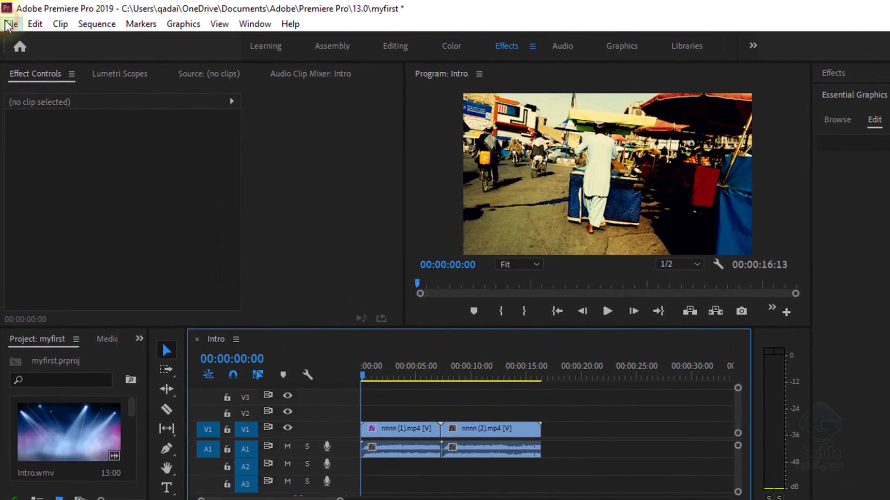
Step: Bring up the New Sequence dialog through File > New > Sequence
{"action": "left_click", "coordinate": [9, 26]}
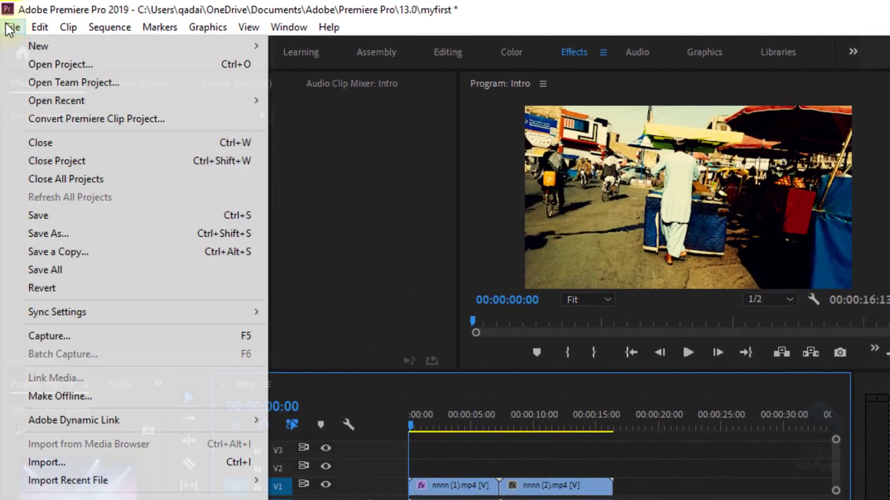
{"action": "key", "text": "Right"}
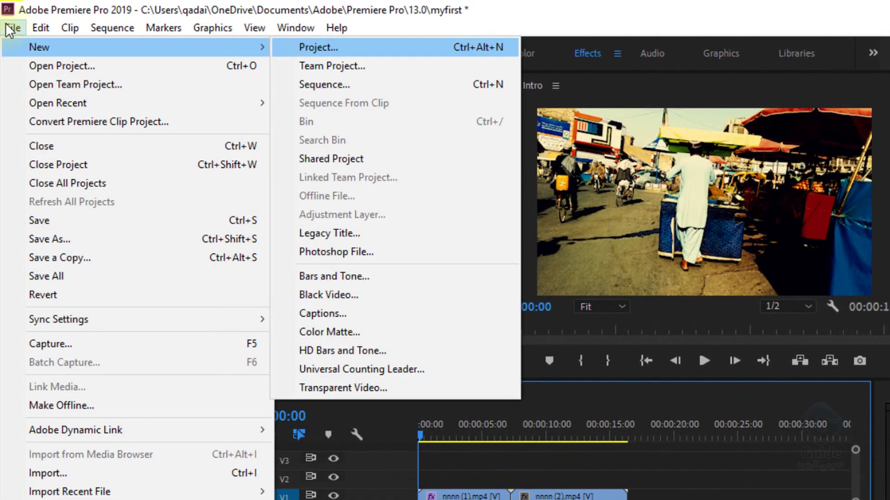
{"action": "key", "text": "Down"}
{"action": "key", "text": "Down"}
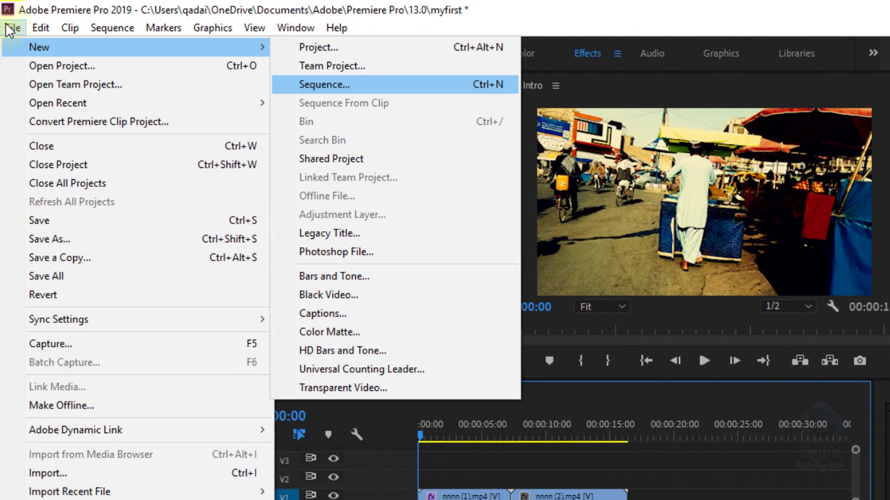
{"action": "key", "text": "Escape"}
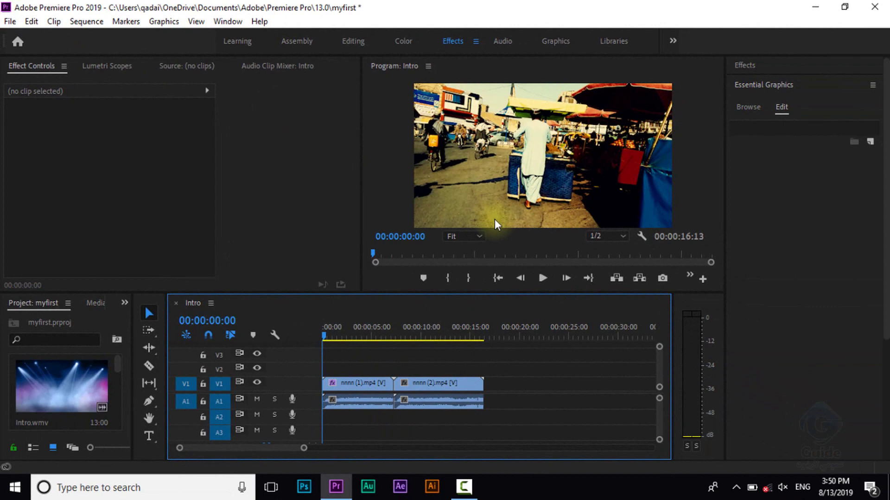
{"action": "left_click", "coordinate": [6, 22]}
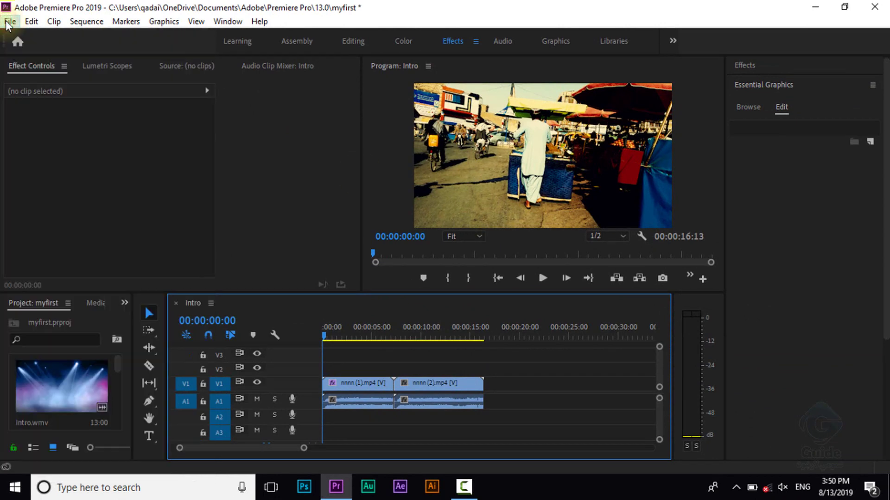
{"action": "left_click", "coordinate": [8, 22]}
{"action": "key", "text": "Right"}
{"action": "key", "text": "Down"}
{"action": "key", "text": "Down"}
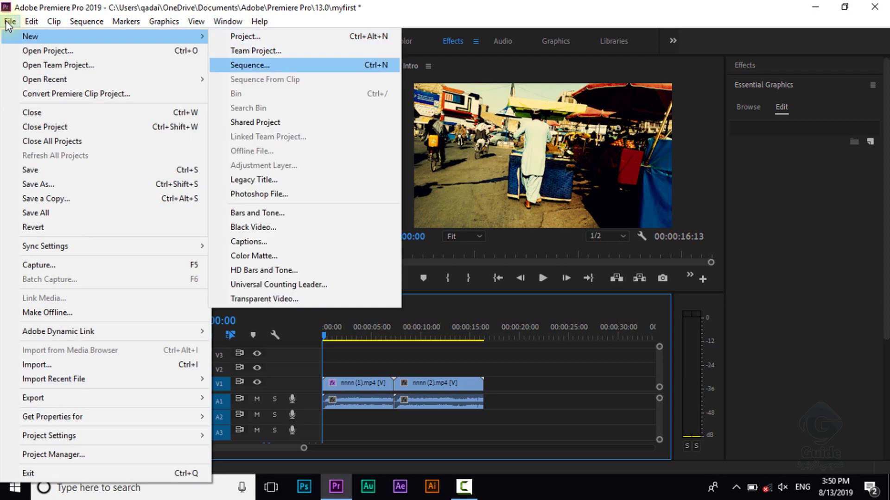
{"action": "key", "text": "Escape"}
{"action": "key", "text": "Escape"}
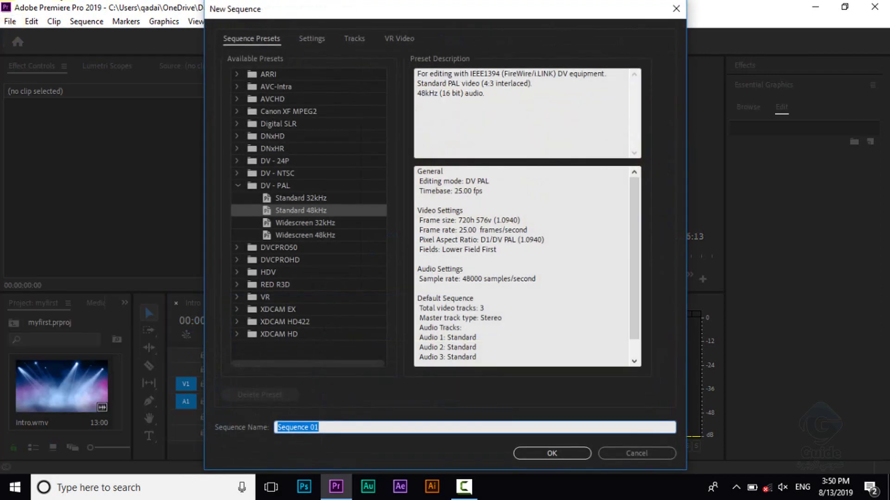
Step: Set the Editing Mode to P2 1080i/1080p 50Hz DVCPROHD and create Sequence 01
{"action": "left_click", "coordinate": [318, 38]}
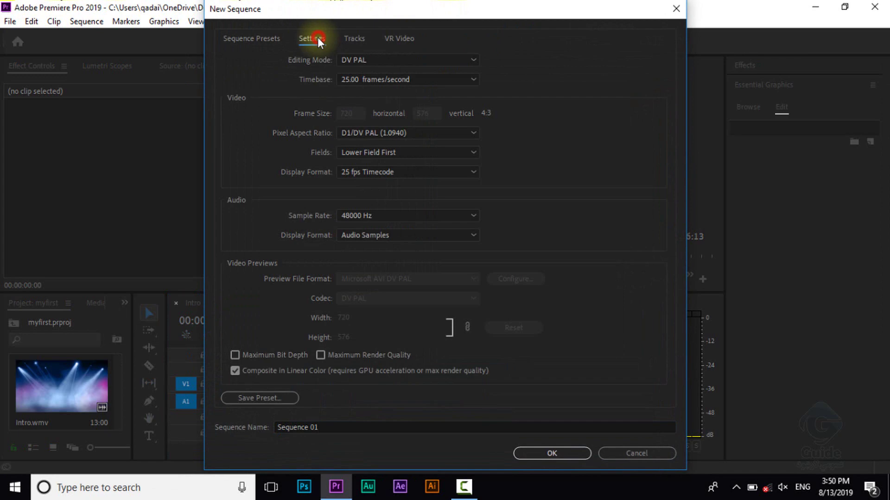
{"action": "left_click", "coordinate": [246, 38]}
{"action": "left_click", "coordinate": [344, 426]}
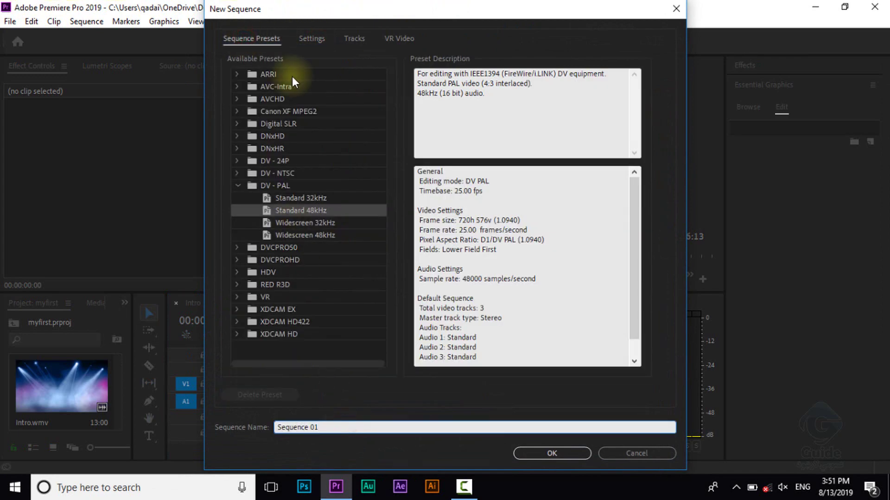
{"action": "left_click", "coordinate": [307, 41]}
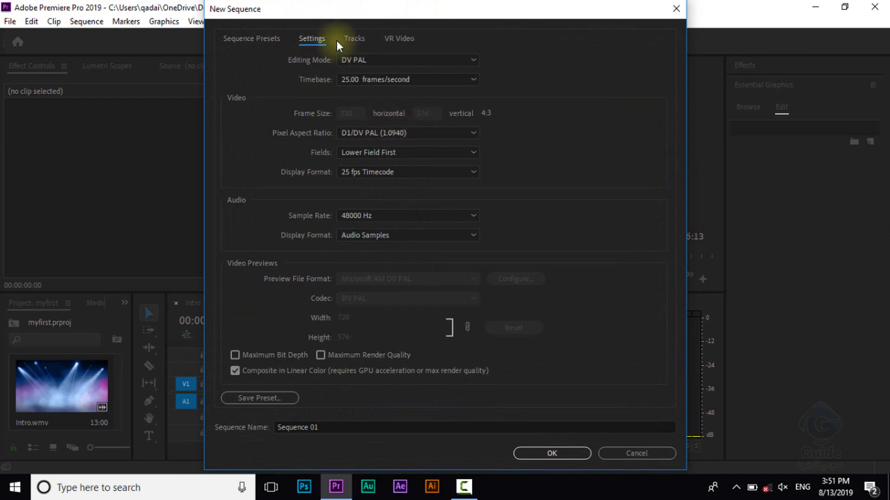
{"action": "left_click", "coordinate": [344, 58]}
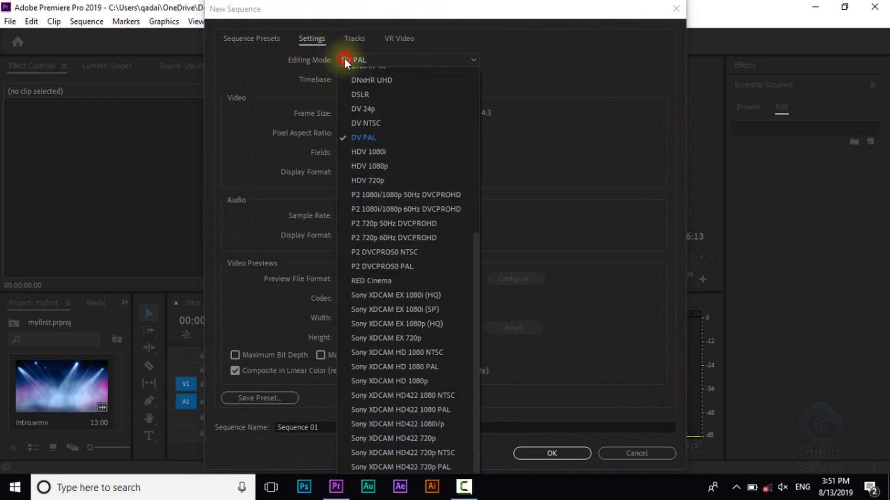
{"action": "left_click", "coordinate": [413, 195]}
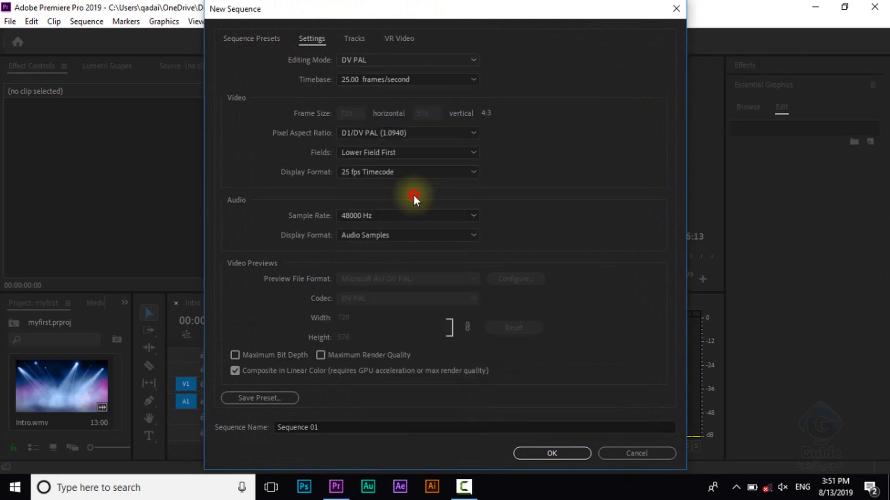
{"action": "left_click", "coordinate": [555, 455]}
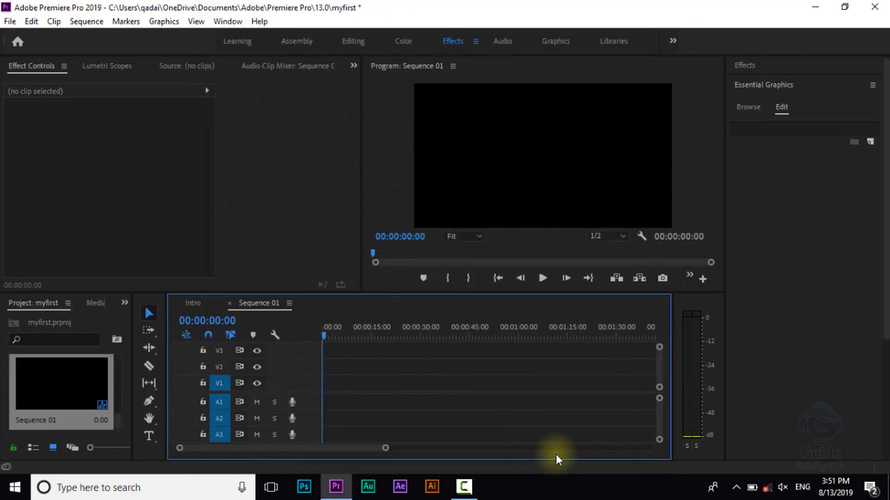
{"action": "left_click", "coordinate": [194, 303]}
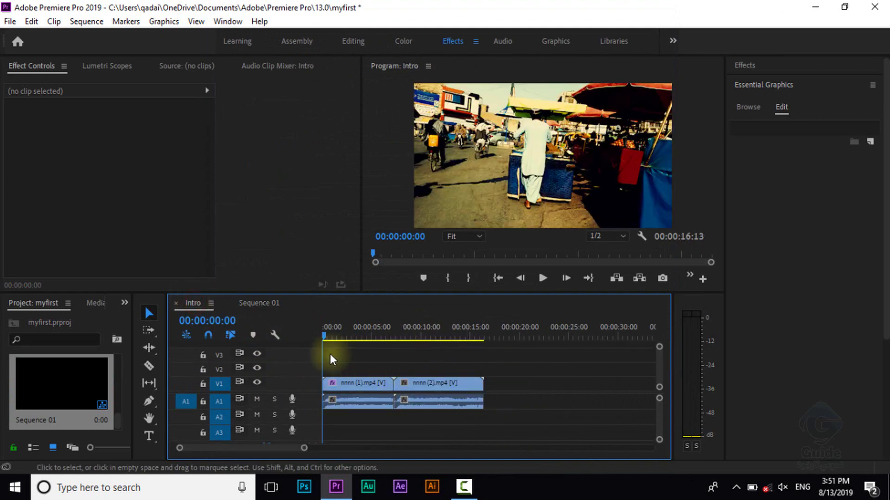
{"action": "left_click", "coordinate": [260, 302]}
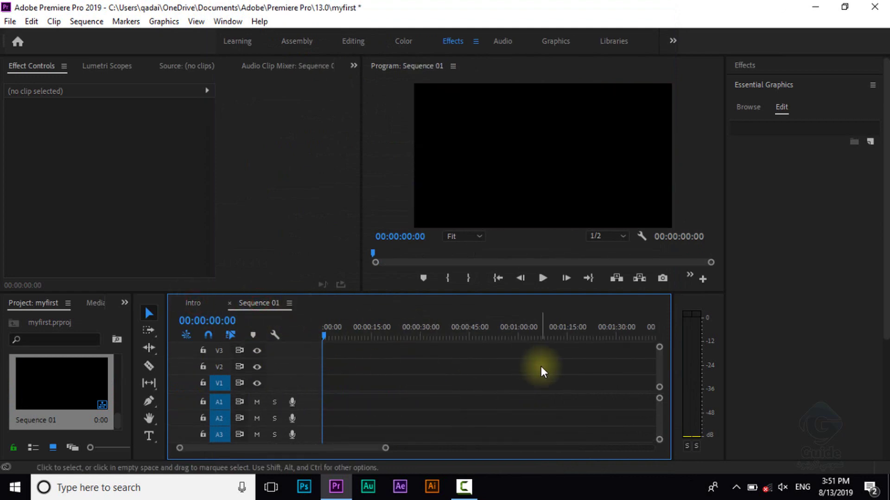
{"action": "left_click", "coordinate": [436, 359]}
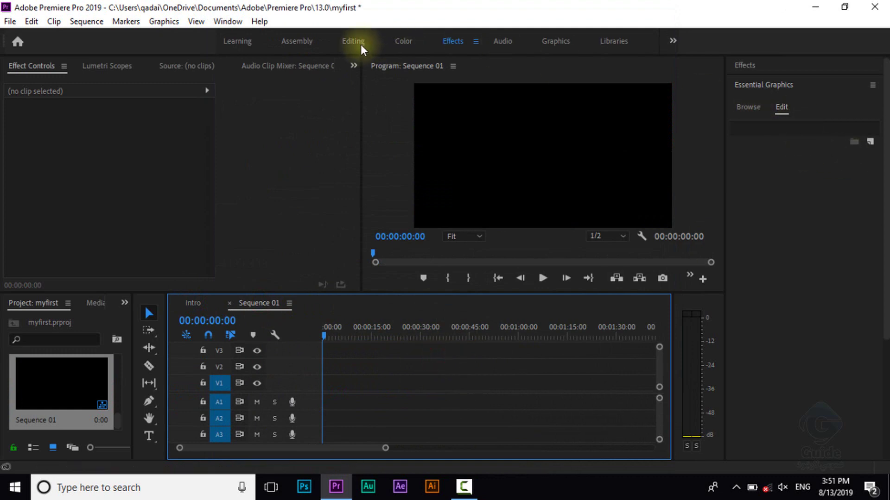
{"action": "left_click", "coordinate": [161, 21]}
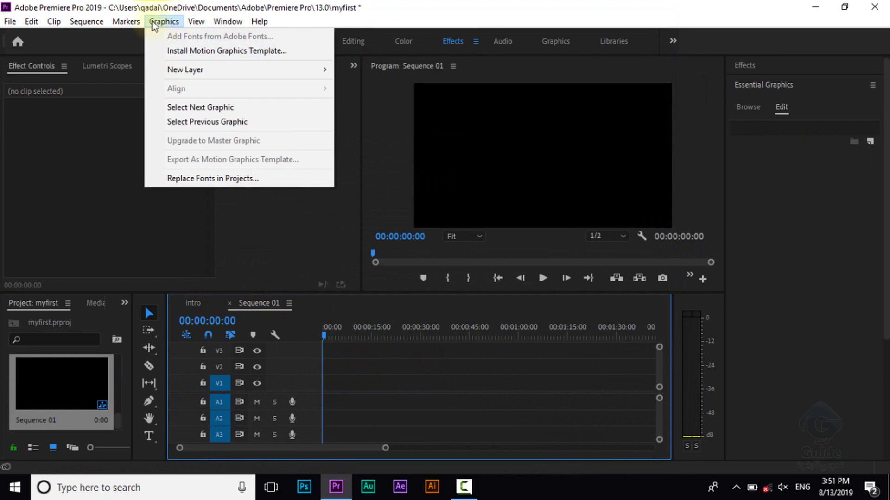
Step: Add a new text layer to Sequence 01 via Graphics > New Layer > Text and enlarge it
{"action": "left_click", "coordinate": [152, 21]}
{"action": "left_click", "coordinate": [152, 20]}
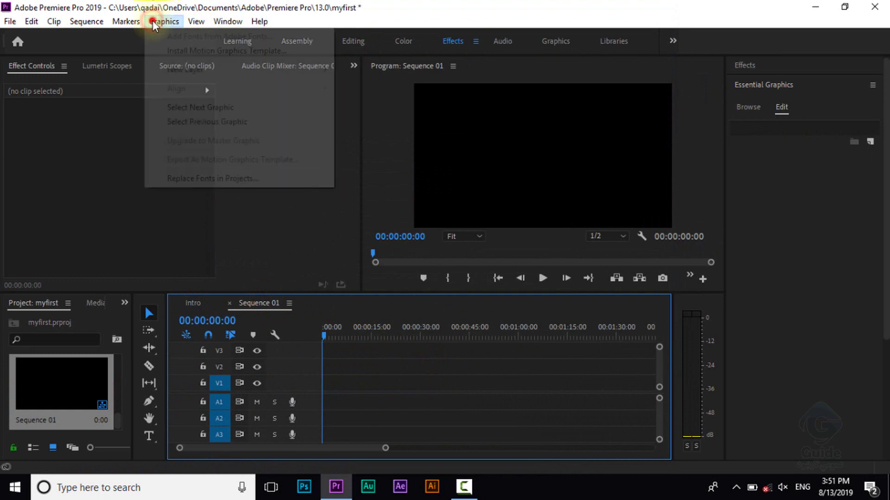
{"action": "left_click", "coordinate": [200, 69]}
{"action": "left_click", "coordinate": [390, 69]}
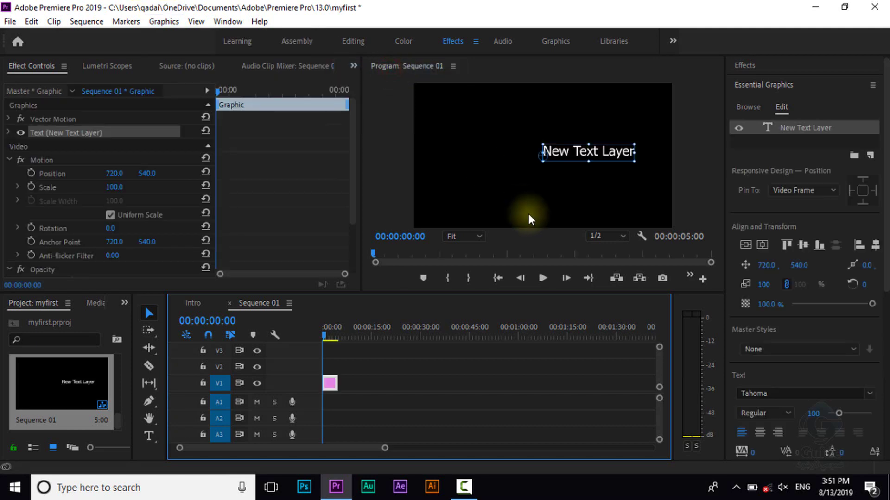
{"action": "mouse_move", "coordinate": [562, 156]}
{"action": "left_mouse_down"}
{"action": "mouse_move", "coordinate": [522, 151]}
{"action": "mouse_move", "coordinate": [468, 178]}
{"action": "left_mouse_up"}
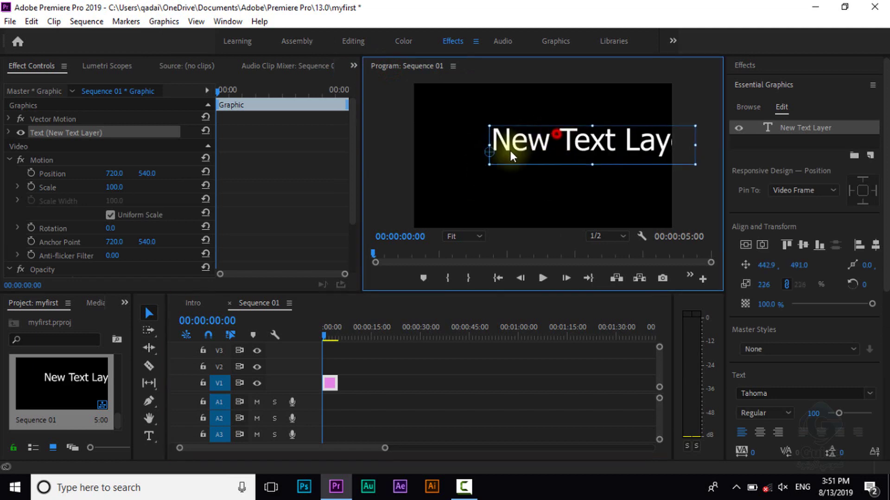
{"action": "left_click_drag", "start_coordinate": [558, 135], "coordinate": [514, 159]}
Step: Change the text to 'New title' and position it just above the frame's centre
{"action": "double_click", "coordinate": [515, 157]}
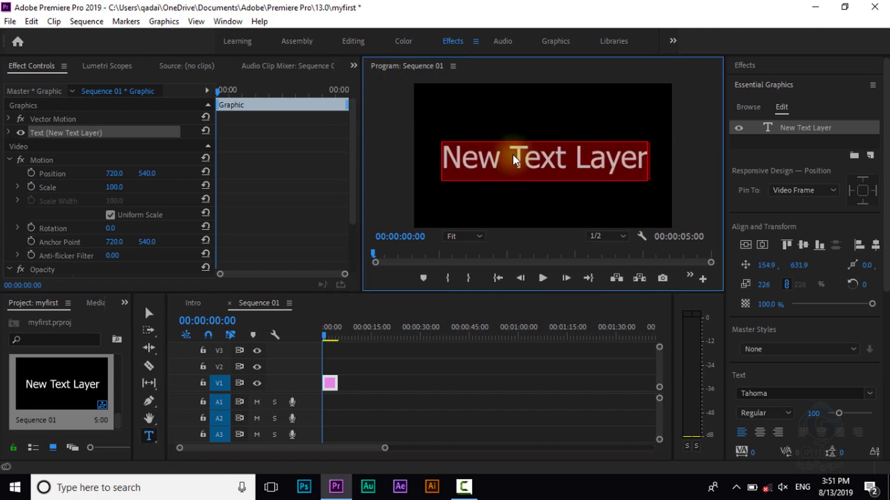
{"action": "type", "text": "New titl"}
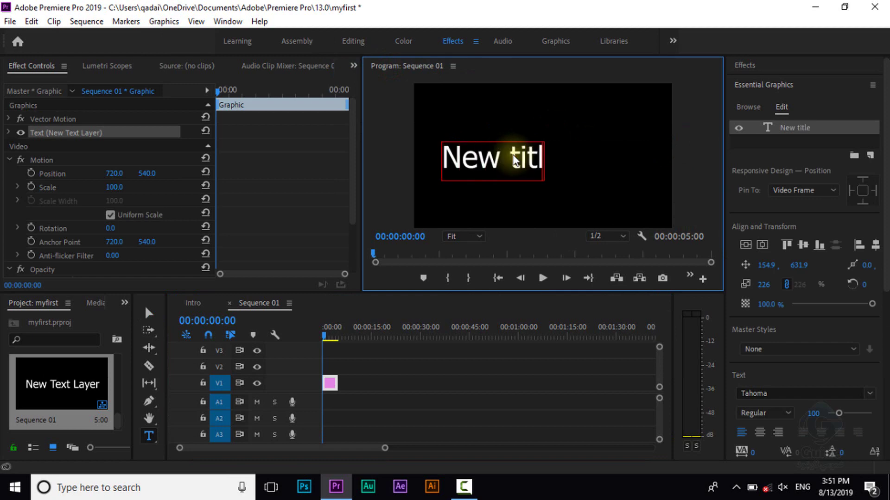
{"action": "type", "text": "ev"}
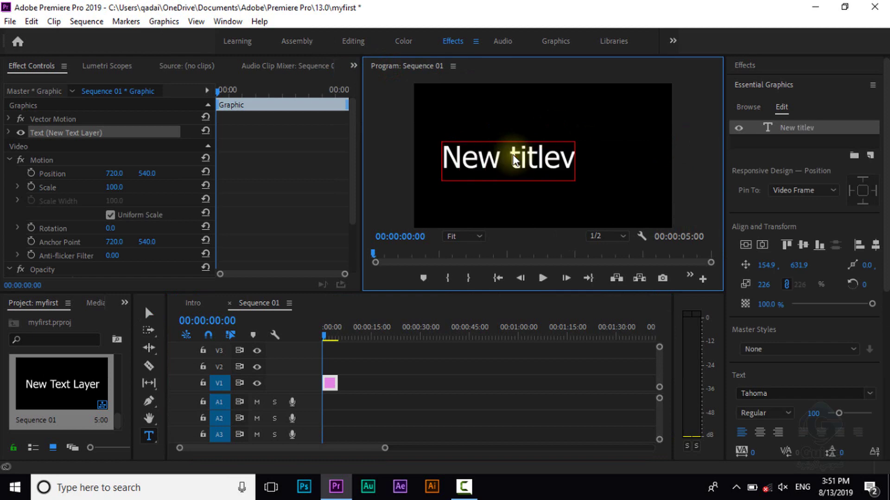
{"action": "key", "text": "BackSpace"}
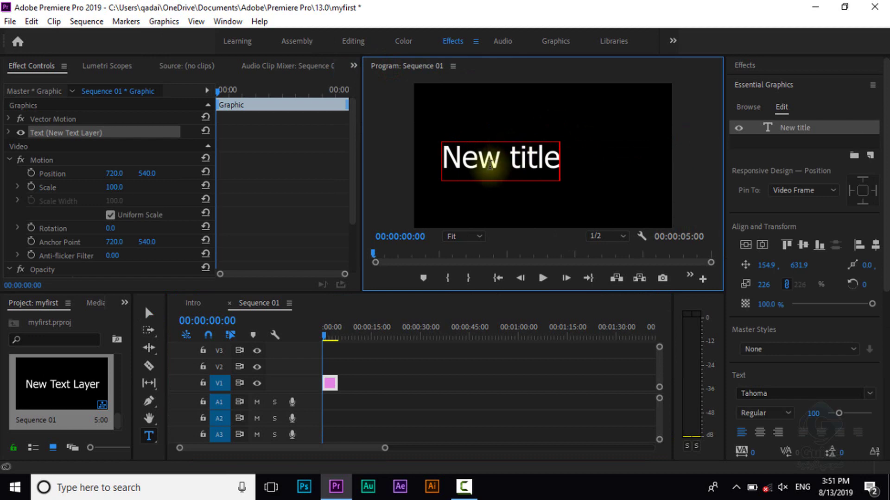
{"action": "left_click", "coordinate": [145, 311]}
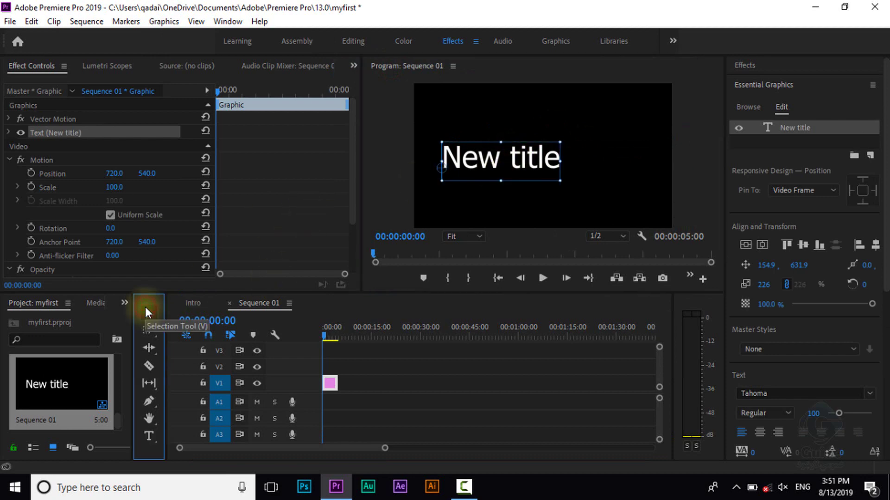
{"action": "left_click_drag", "start_coordinate": [475, 160], "coordinate": [513, 149]}
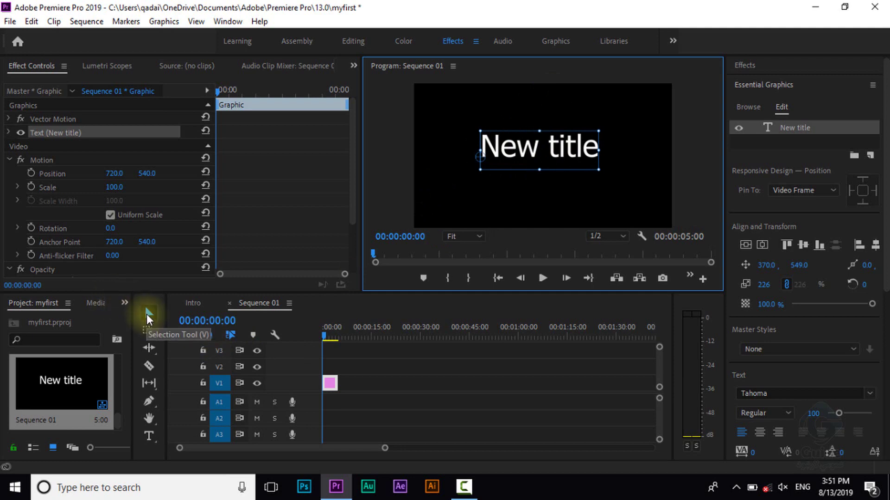
{"action": "left_click", "coordinate": [509, 142]}
{"action": "left_click_drag", "start_coordinate": [530, 139], "coordinate": [535, 145]}
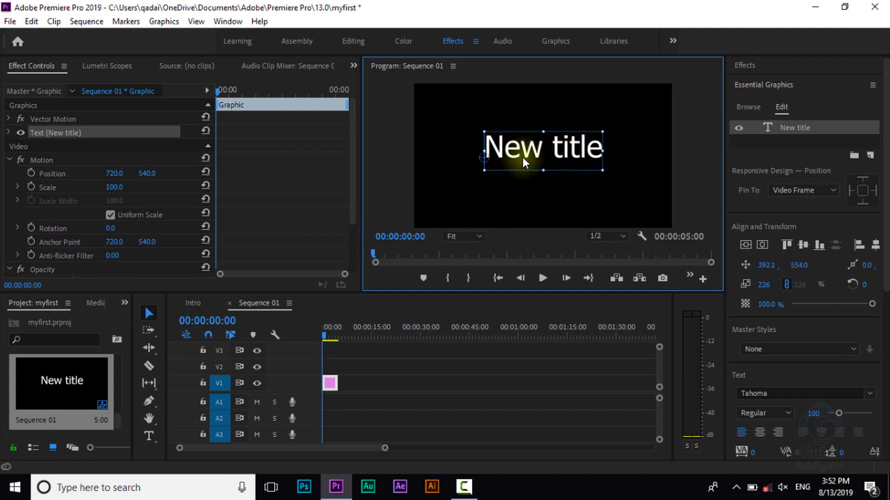
{"action": "mouse_move", "coordinate": [329, 383]}
{"action": "left_mouse_down"}
{"action": "mouse_move", "coordinate": [391, 384]}
{"action": "mouse_move", "coordinate": [330, 385]}
{"action": "left_mouse_up"}
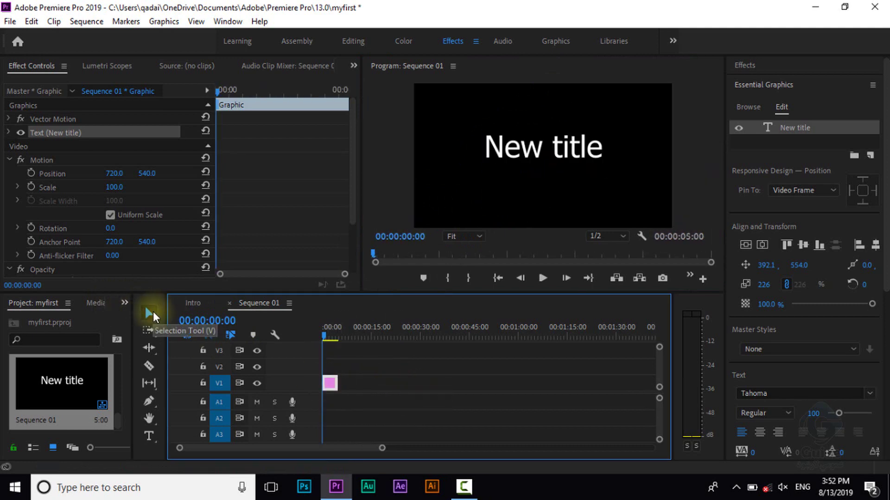
{"action": "left_click", "coordinate": [152, 369]}
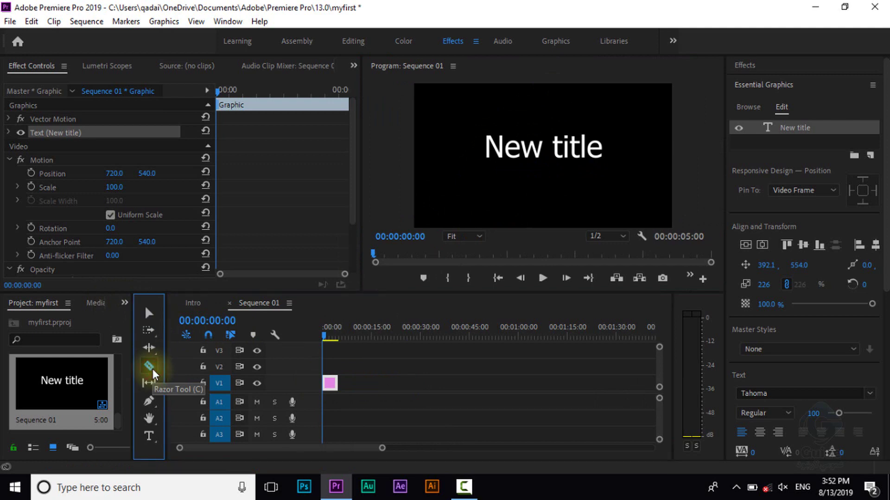
{"action": "left_click", "coordinate": [152, 369]}
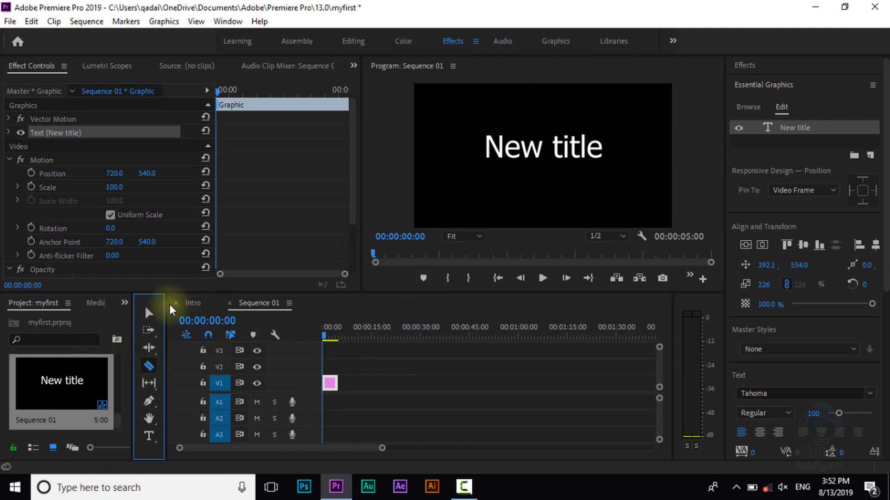
{"action": "left_click", "coordinate": [141, 315]}
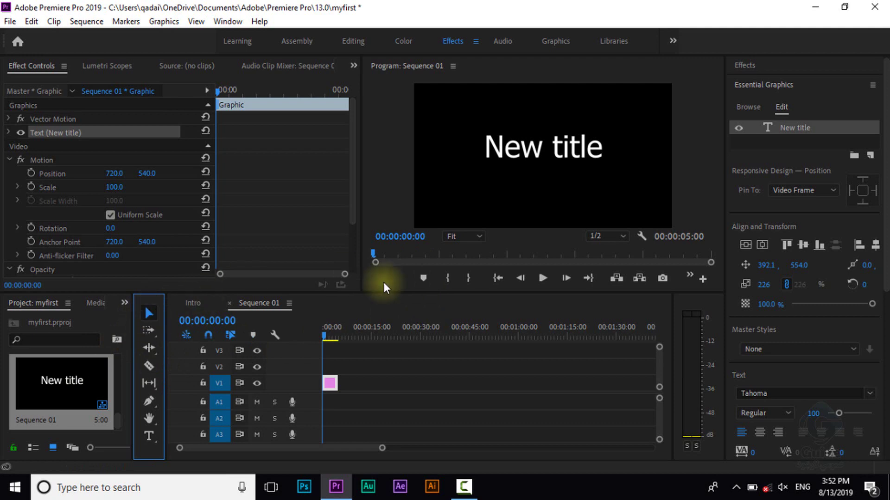
{"action": "left_click", "coordinate": [328, 385]}
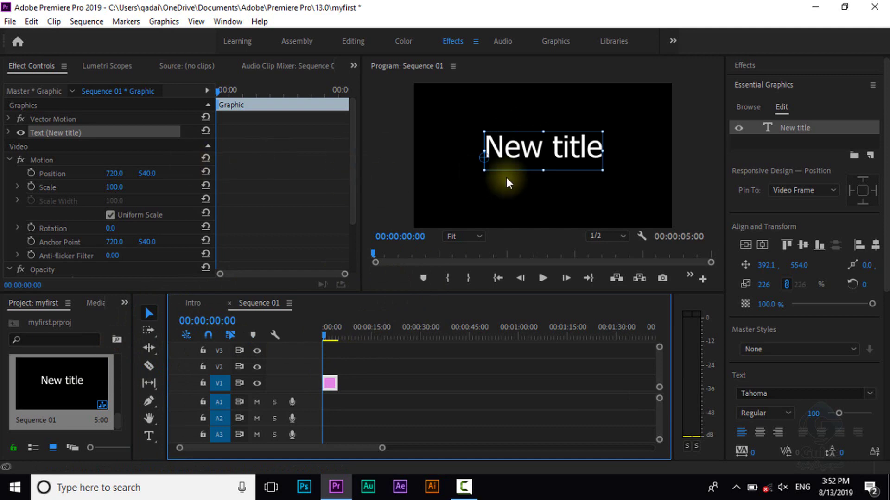
{"action": "left_click", "coordinate": [511, 151]}
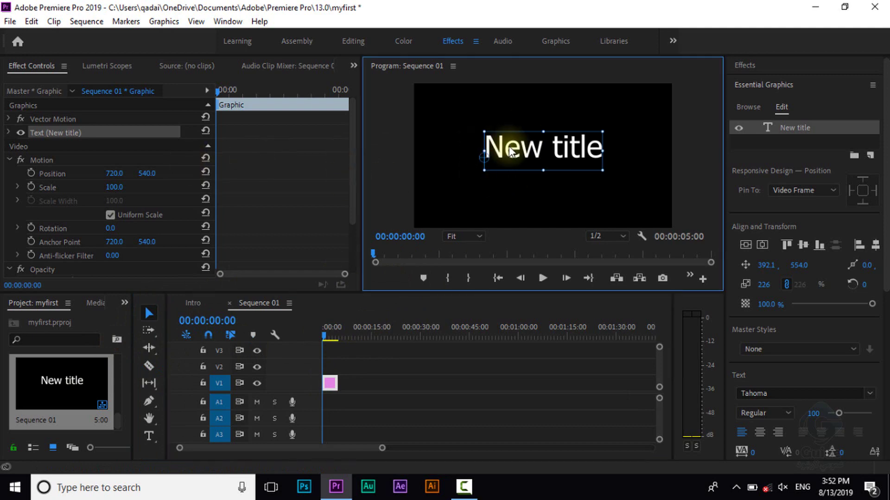
{"action": "left_click_drag", "start_coordinate": [884, 169], "coordinate": [884, 286]}
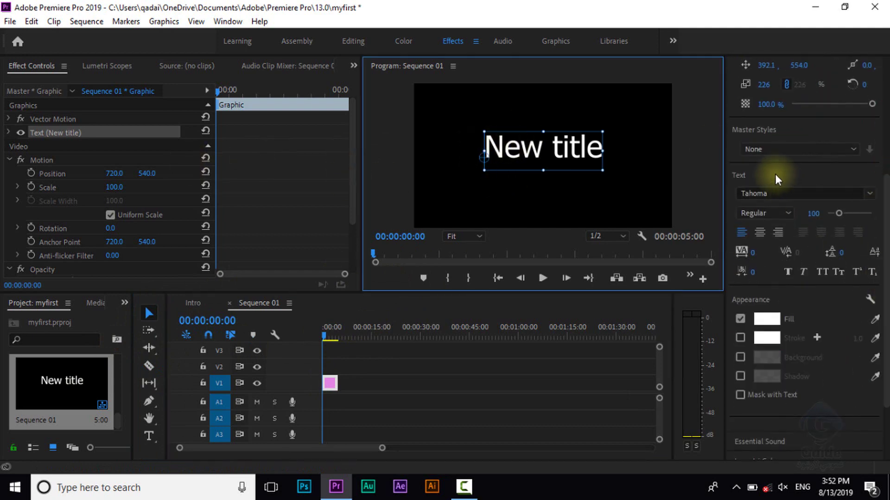
Step: Keep the title left-aligned in Tahoma and set its font style to Bold
{"action": "left_click", "coordinate": [760, 235]}
{"action": "left_click", "coordinate": [746, 235]}
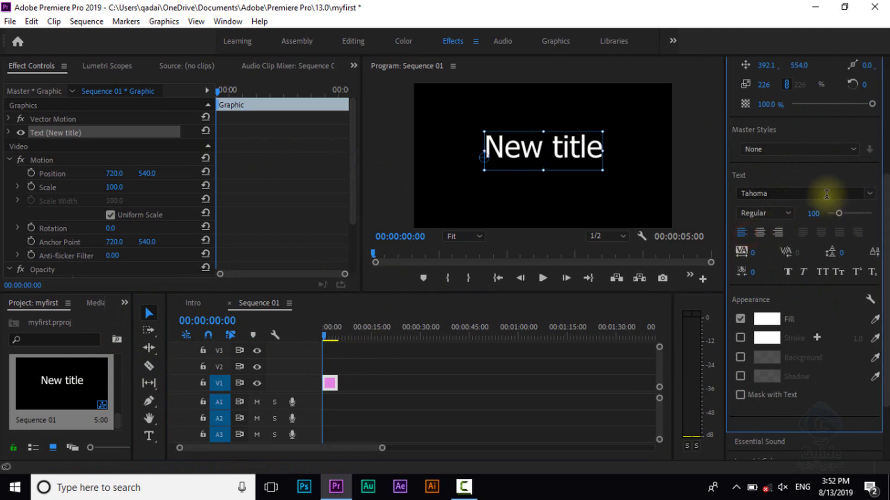
{"action": "left_click", "coordinate": [867, 194]}
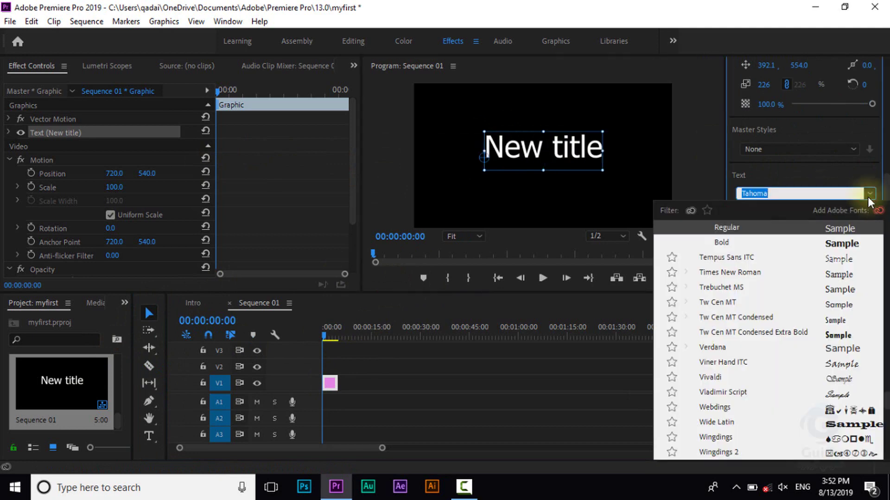
{"action": "key", "text": "Escape"}
{"action": "key", "text": "Tab"}
{"action": "key", "text": "Down"}
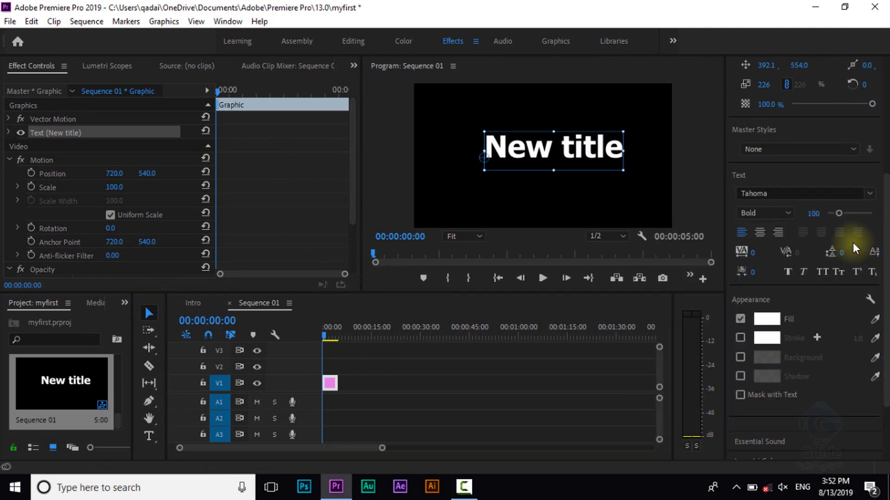
Step: Change the title's fill colour to bright yellow FCFF00
{"action": "left_click", "coordinate": [765, 316]}
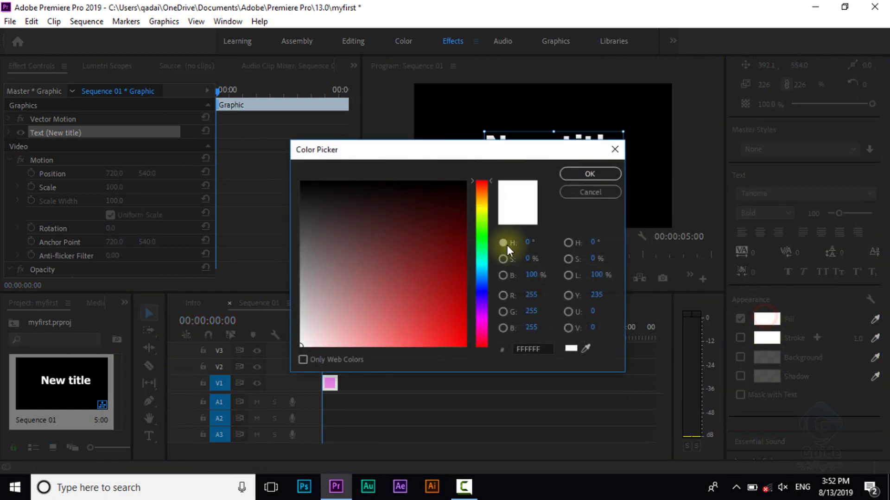
{"action": "left_click", "coordinate": [488, 220]}
{"action": "left_click_drag", "start_coordinate": [488, 221], "coordinate": [482, 209]}
{"action": "left_click_drag", "start_coordinate": [440, 240], "coordinate": [465, 345]}
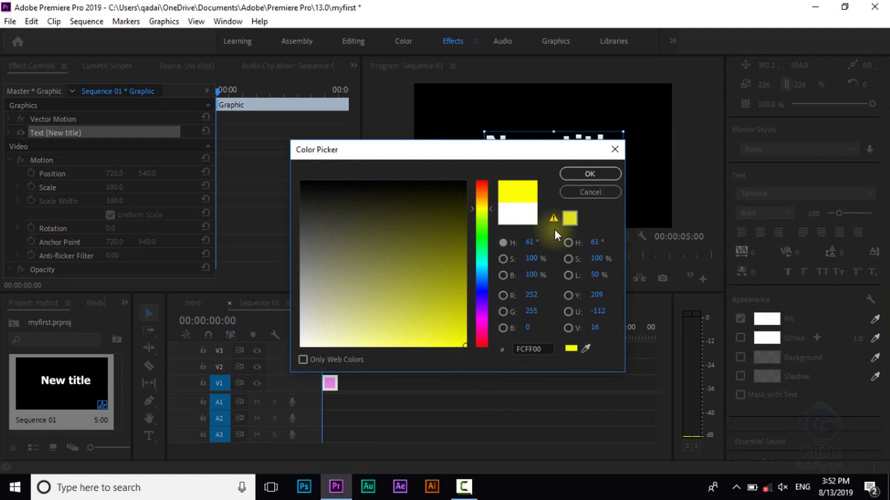
{"action": "left_click", "coordinate": [593, 173]}
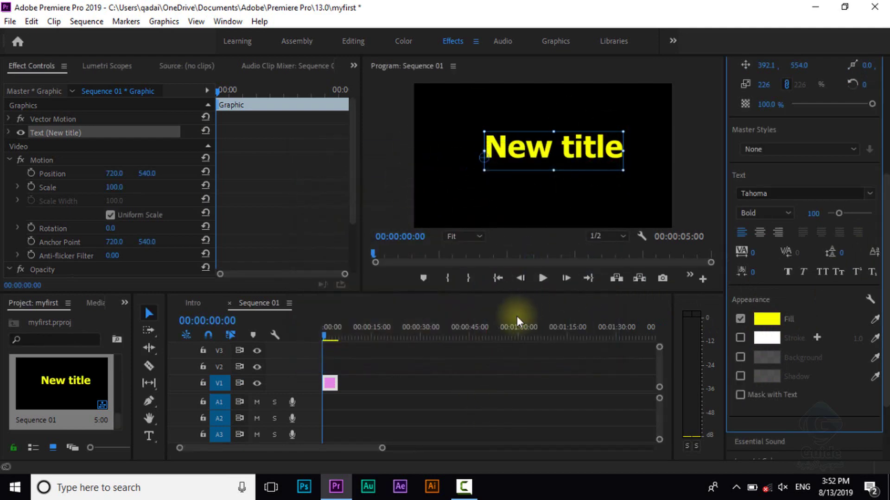
{"action": "left_click_drag", "start_coordinate": [329, 383], "coordinate": [354, 373]}
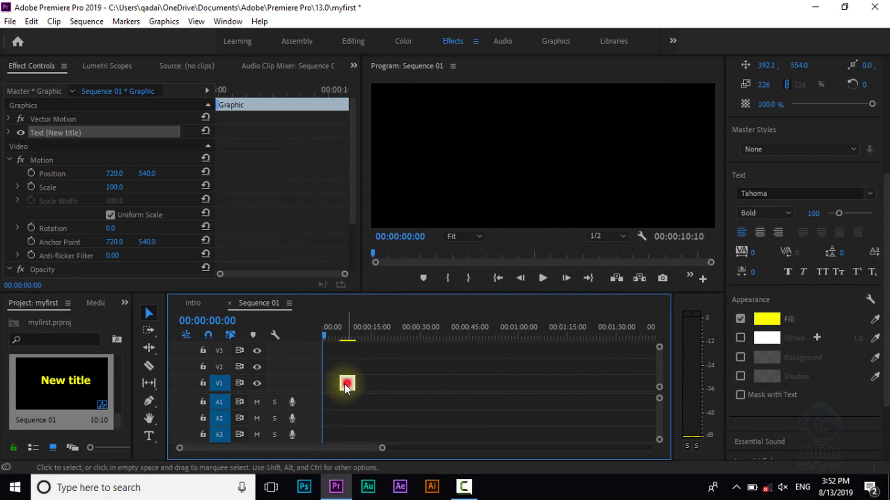
Step: Place Sequence 01 on V2 above the street clips in the Intro sequence
{"action": "left_click_drag", "start_coordinate": [355, 375], "coordinate": [324, 384]}
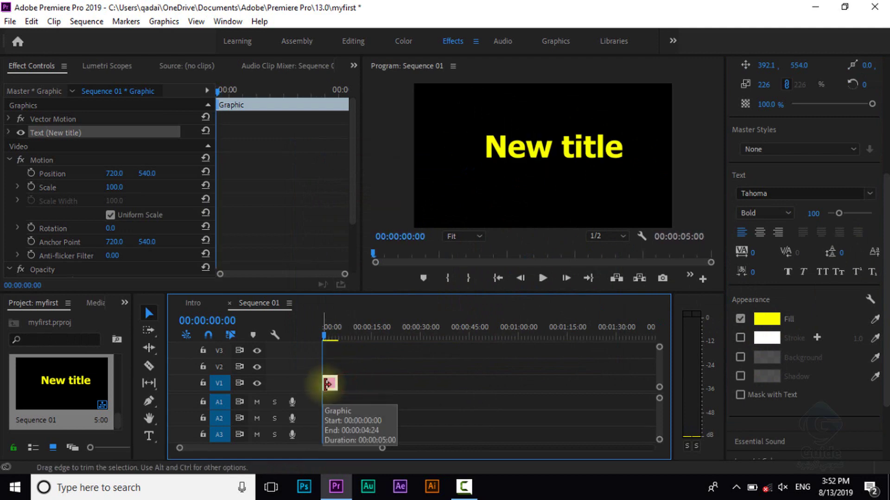
{"action": "left_click", "coordinate": [199, 303]}
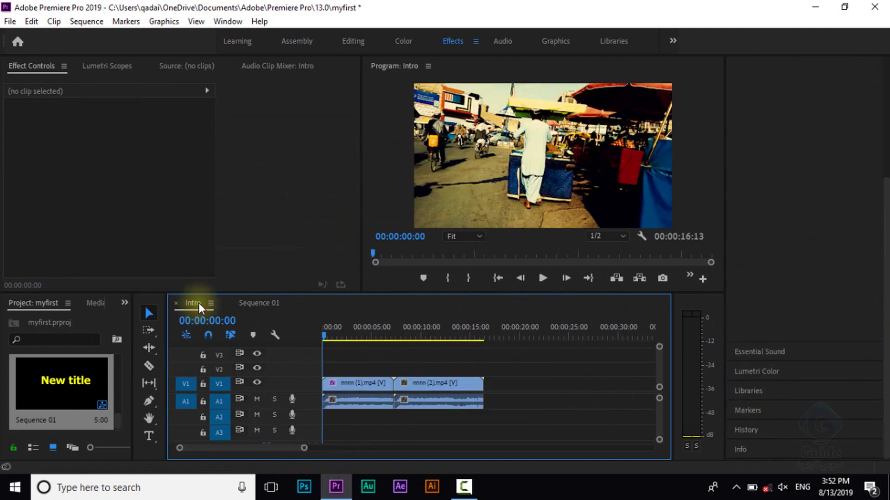
{"action": "left_click_drag", "start_coordinate": [53, 376], "coordinate": [326, 373]}
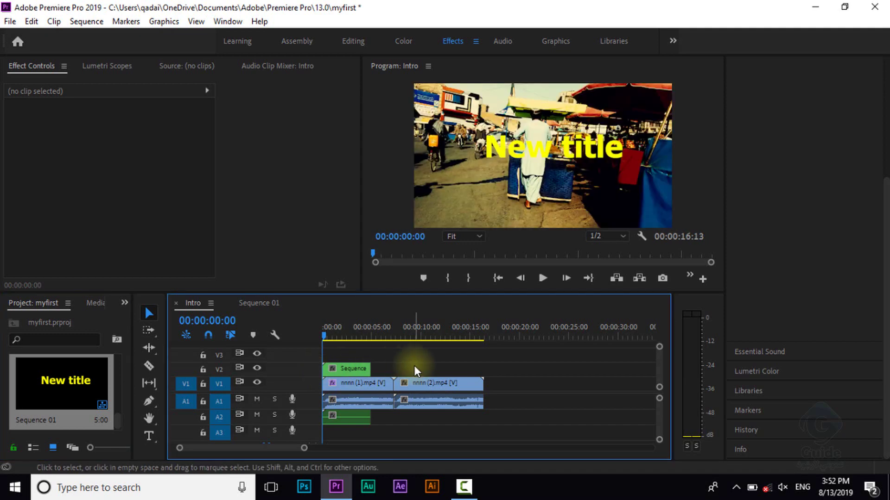
Step: Move the yellow New title down to the lower left of the frame
{"action": "left_click", "coordinate": [506, 150]}
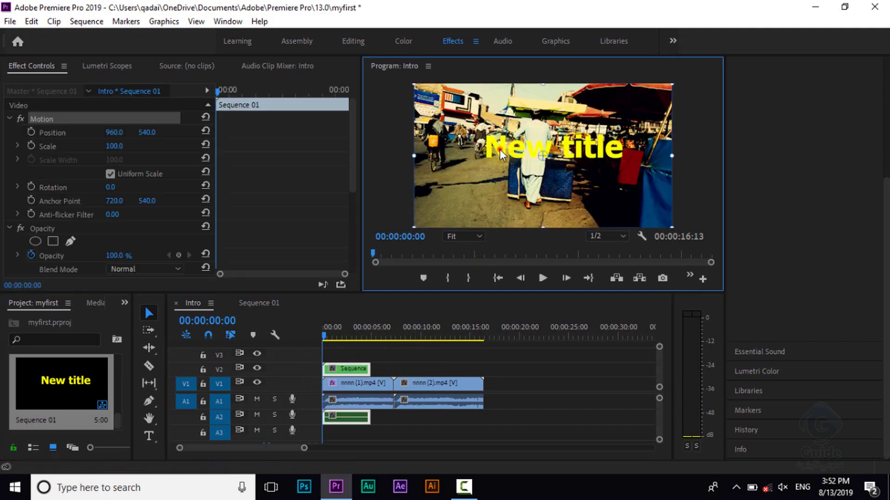
{"action": "left_click", "coordinate": [355, 370]}
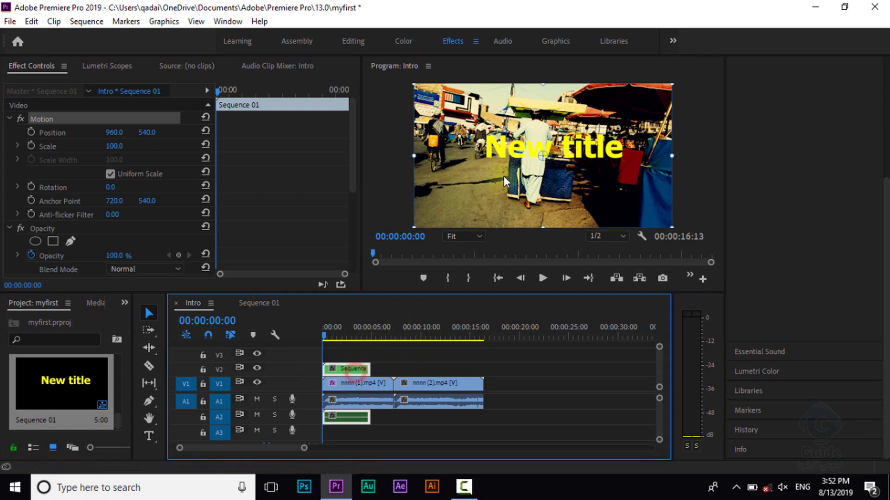
{"action": "left_click", "coordinate": [500, 158]}
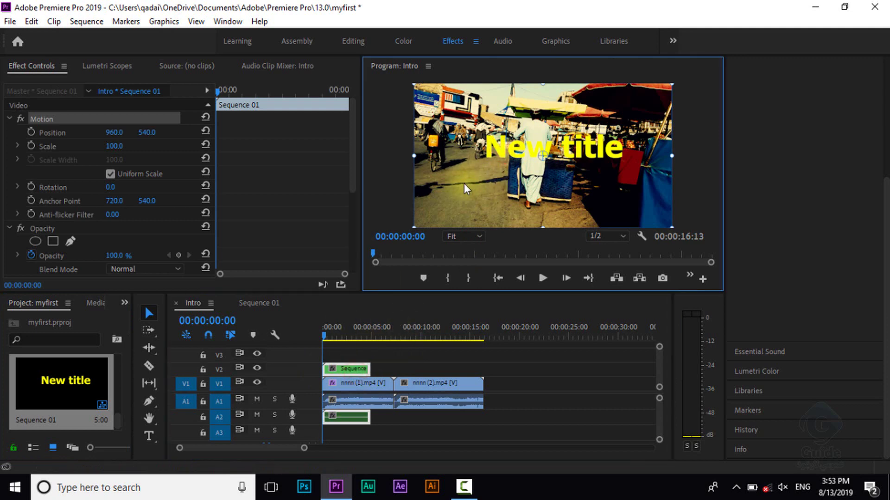
{"action": "left_click_drag", "start_coordinate": [518, 123], "coordinate": [437, 208]}
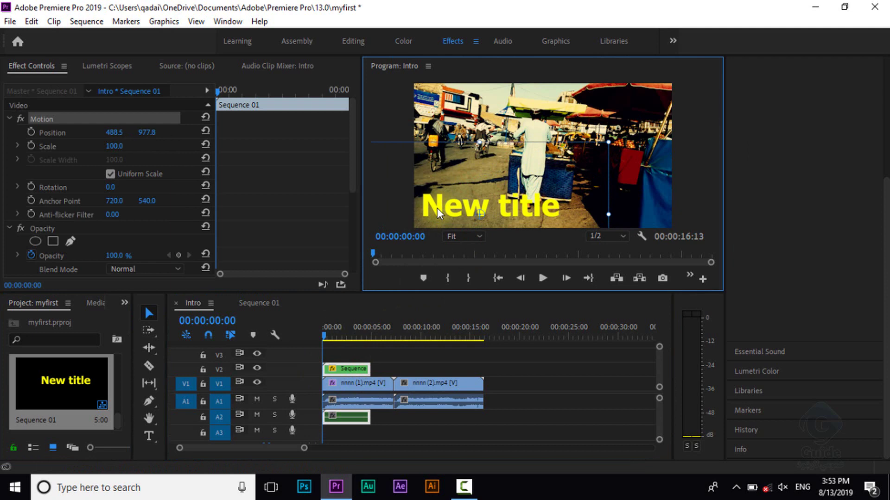
Step: Play back the Intro sequence and select nnnn (1).mp4 to review its settings
{"action": "left_click", "coordinate": [613, 157]}
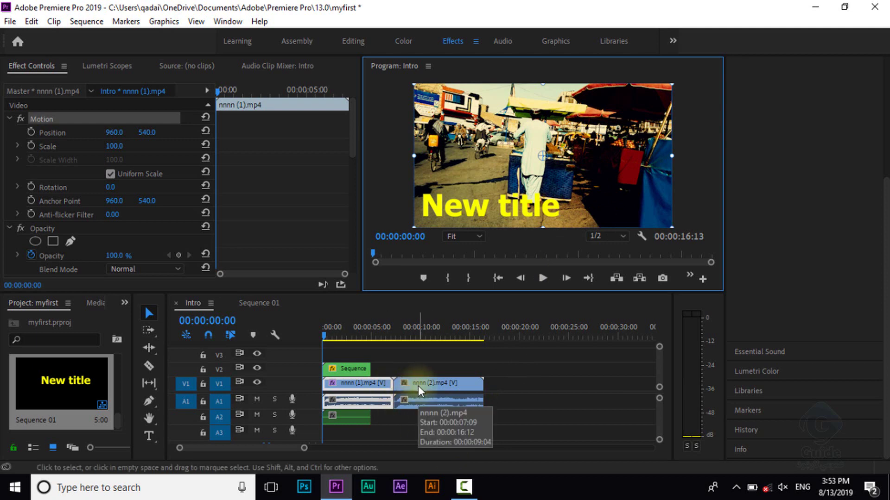
{"action": "key", "text": "space"}
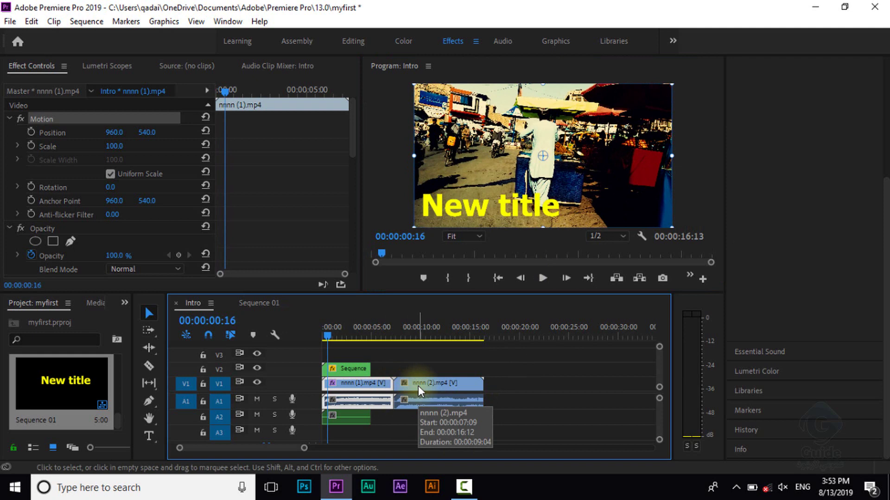
{"action": "left_click", "coordinate": [421, 375]}
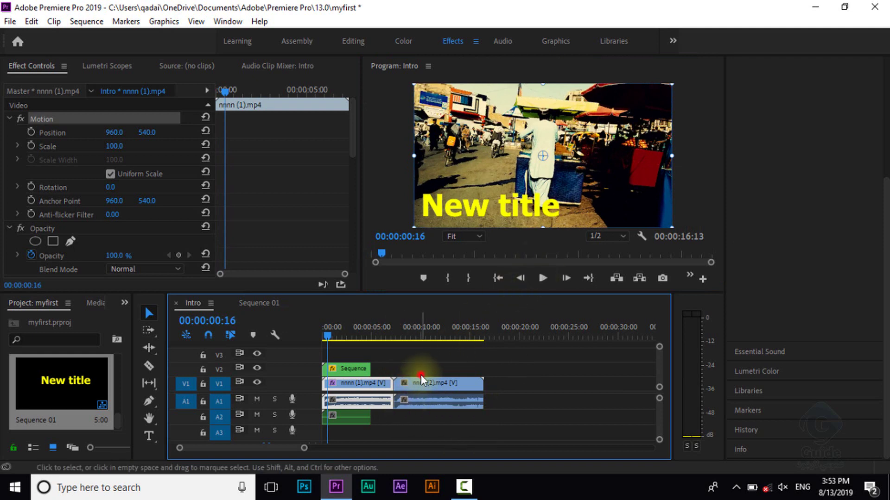
{"action": "left_click", "coordinate": [370, 389]}
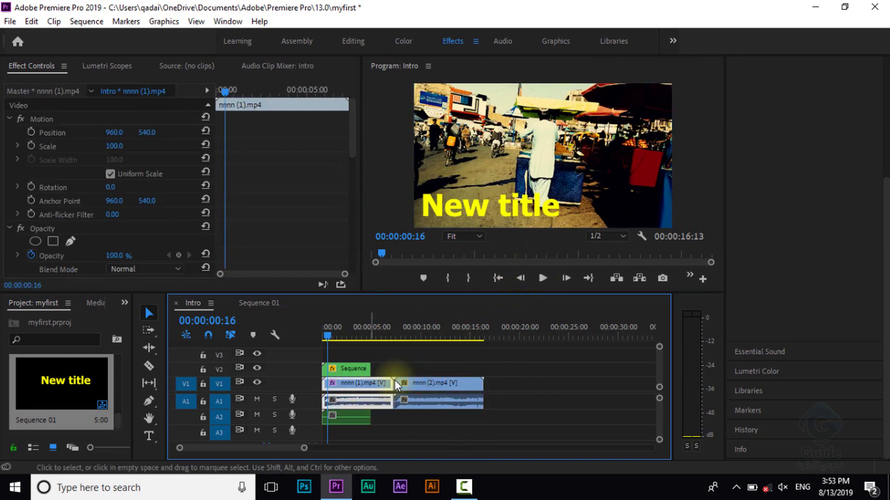
{"action": "left_click", "coordinate": [880, 104]}
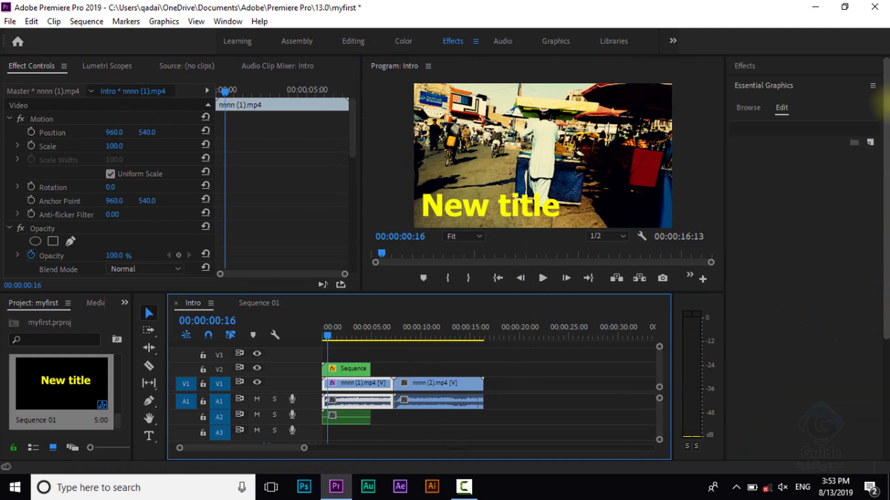
{"action": "scroll", "coordinate": [879, 232], "scroll_direction": "down", "scroll_amount": 5}
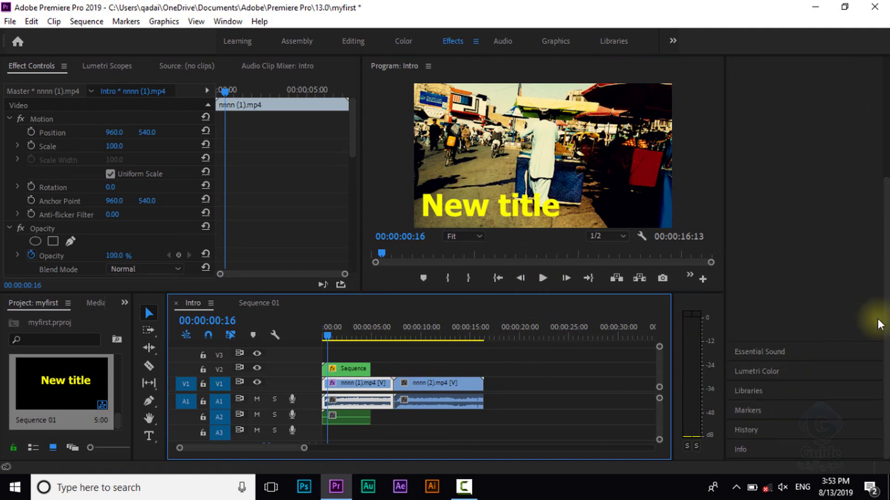
{"action": "left_click_drag", "start_coordinate": [879, 324], "coordinate": [880, 203]}
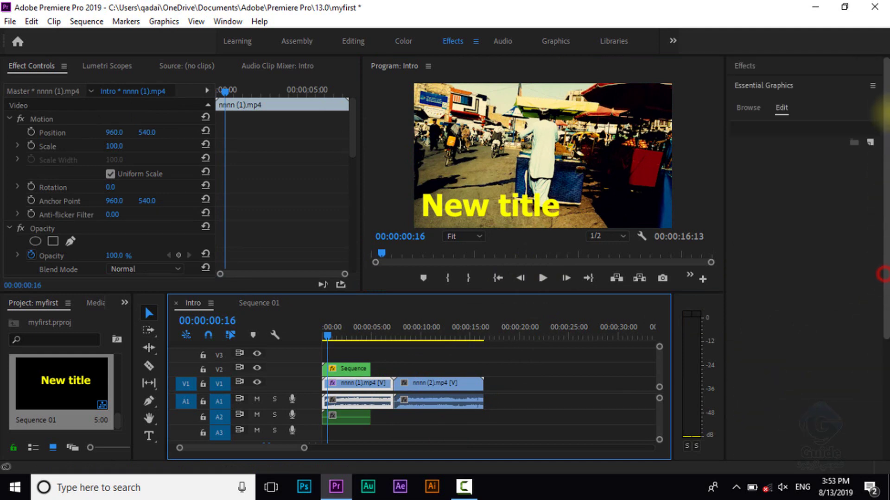
Step: Apply a Cross Dissolve between nnnn (1).mp4 and nnnn (2).mp4, accepting the insufficient media warning
{"action": "left_click", "coordinate": [752, 85]}
{"action": "left_click", "coordinate": [742, 64]}
{"action": "scroll", "coordinate": [872, 388], "scroll_direction": "down", "scroll_amount": 5}
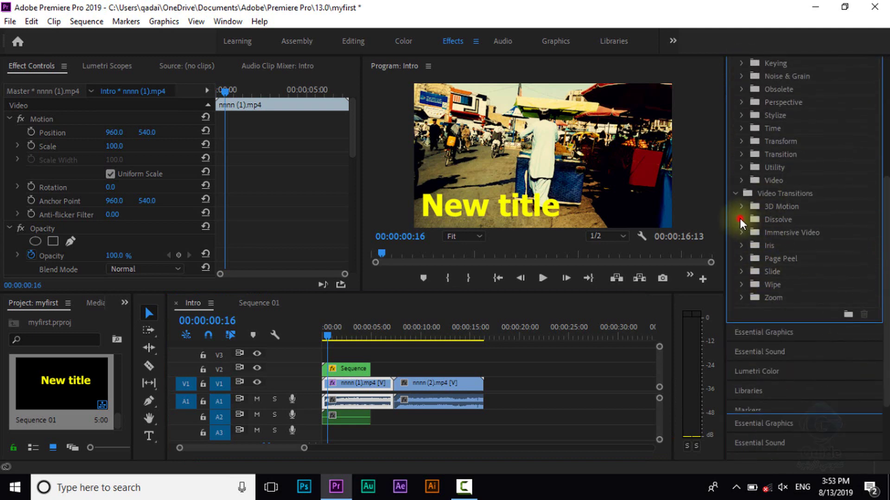
{"action": "left_click", "coordinate": [740, 220]}
{"action": "left_click", "coordinate": [785, 245]}
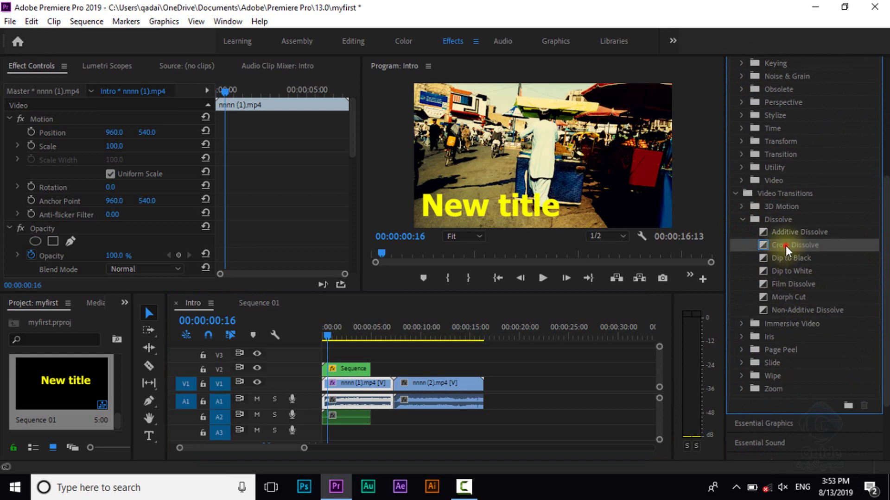
{"action": "mouse_move", "coordinate": [799, 245]}
{"action": "left_mouse_down"}
{"action": "mouse_move", "coordinate": [523, 373]}
{"action": "mouse_move", "coordinate": [394, 385]}
{"action": "left_mouse_up"}
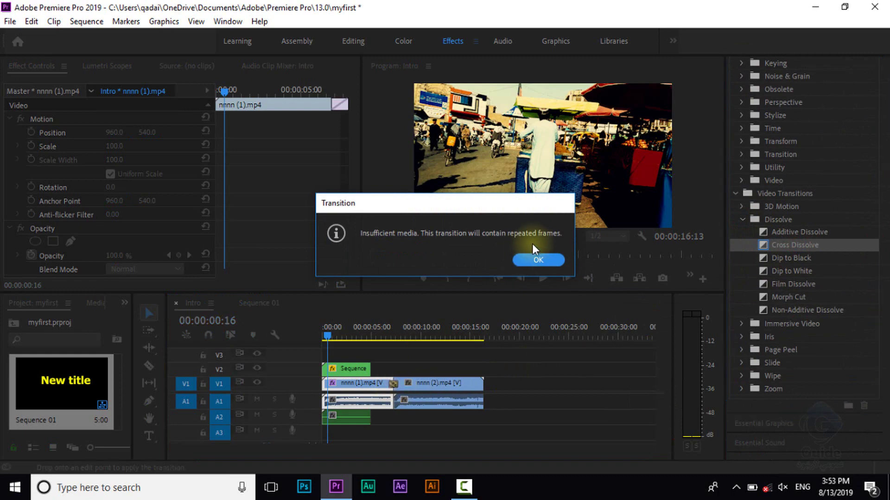
{"action": "left_click", "coordinate": [526, 258]}
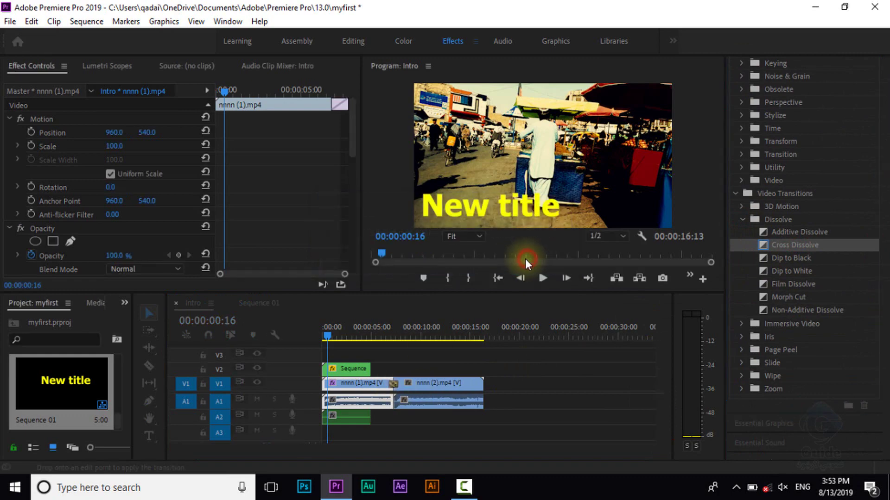
{"action": "left_click", "coordinate": [327, 335]}
{"action": "left_click_drag", "start_coordinate": [345, 335], "coordinate": [385, 335]}
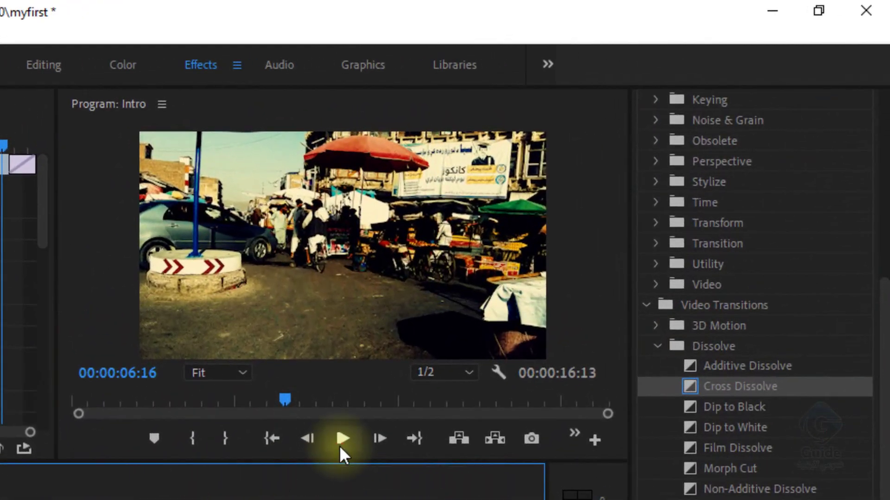
{"action": "left_click", "coordinate": [441, 364]}
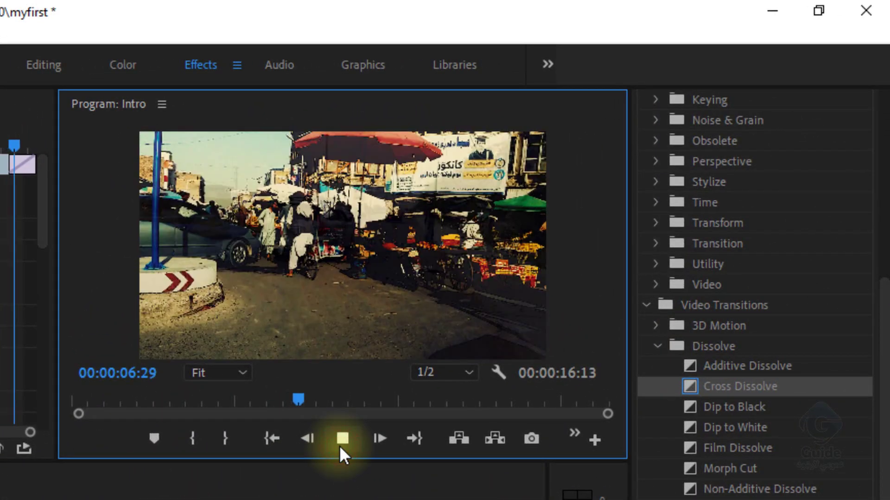
{"action": "left_click", "coordinate": [341, 446]}
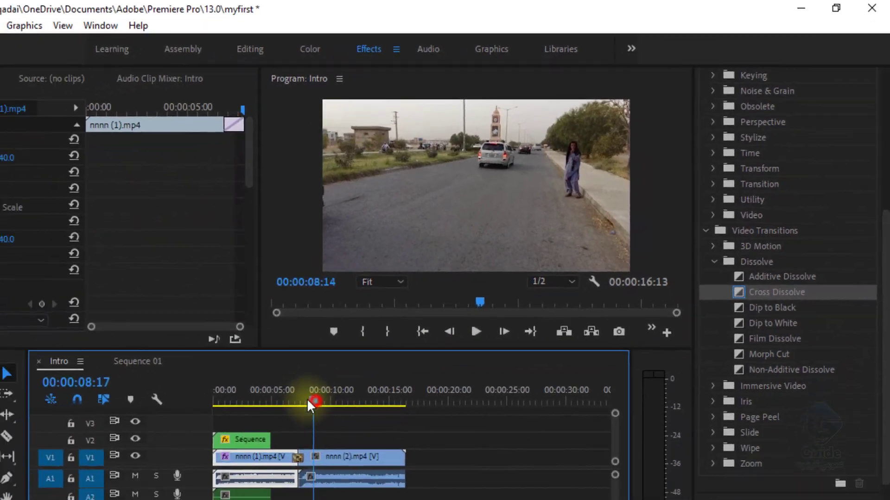
{"action": "mouse_move", "coordinate": [408, 337]}
{"action": "left_mouse_down"}
{"action": "mouse_move", "coordinate": [320, 337]}
{"action": "mouse_move", "coordinate": [387, 345]}
{"action": "left_mouse_up"}
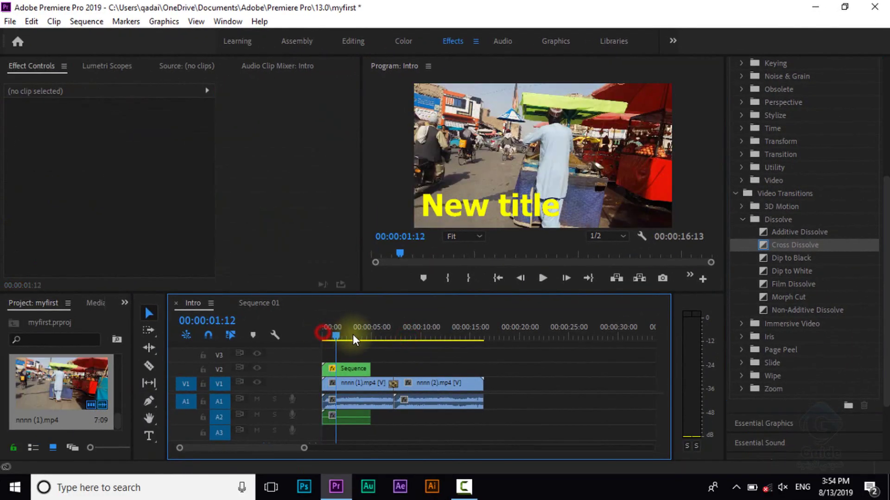
{"action": "left_click", "coordinate": [550, 277]}
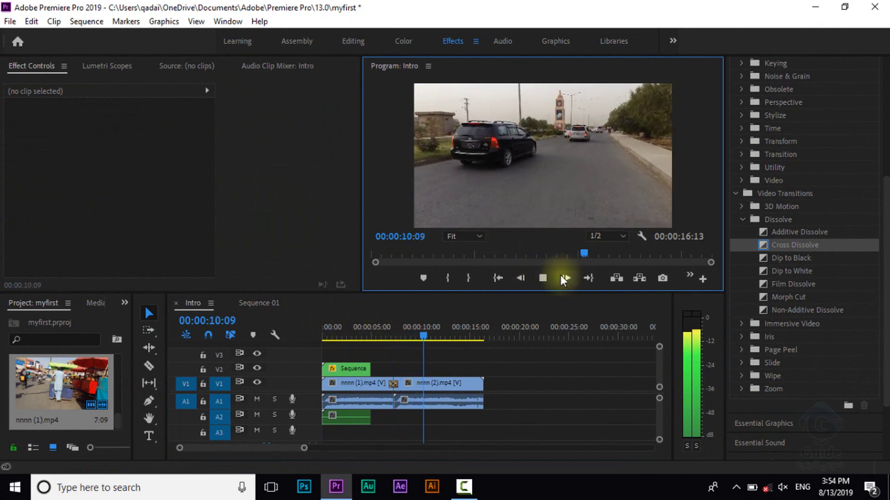
{"action": "left_click", "coordinate": [544, 277]}
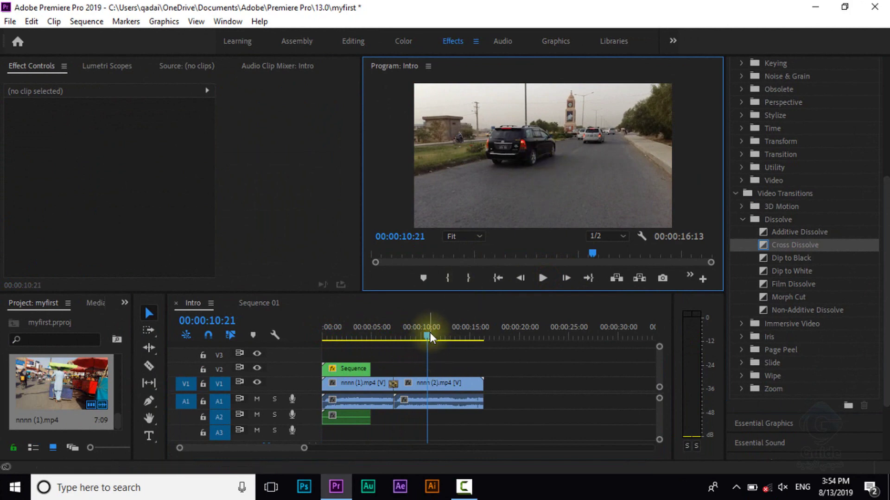
{"action": "left_click", "coordinate": [149, 366]}
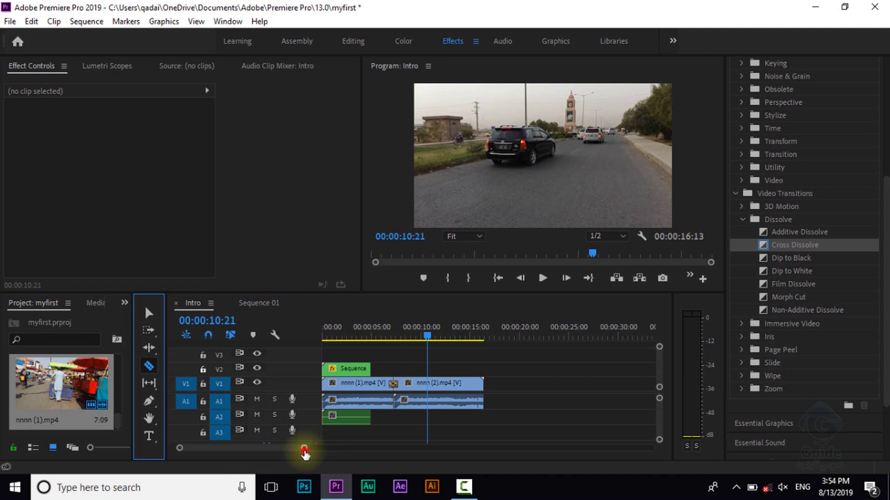
Step: Zoom into the timeline and cut nnnn (2).mp4 at two points with the Razor tool
{"action": "left_click_drag", "start_coordinate": [304, 448], "coordinate": [290, 448]}
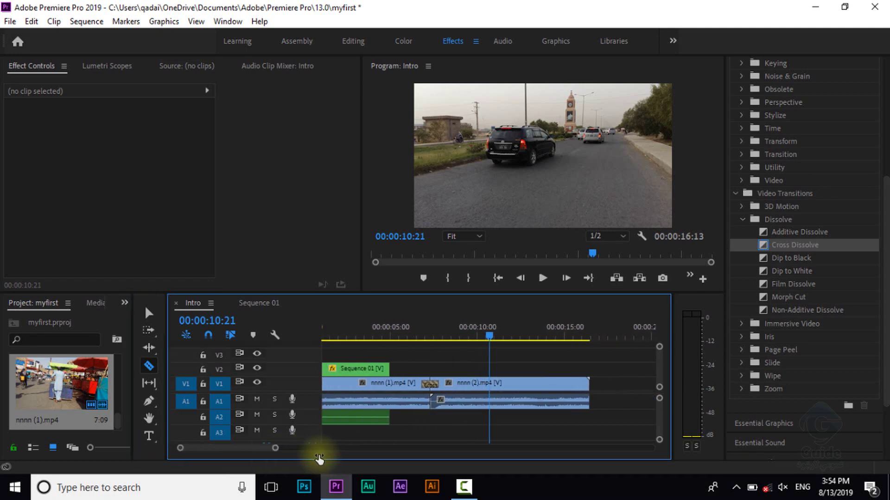
{"action": "left_click", "coordinate": [659, 393]}
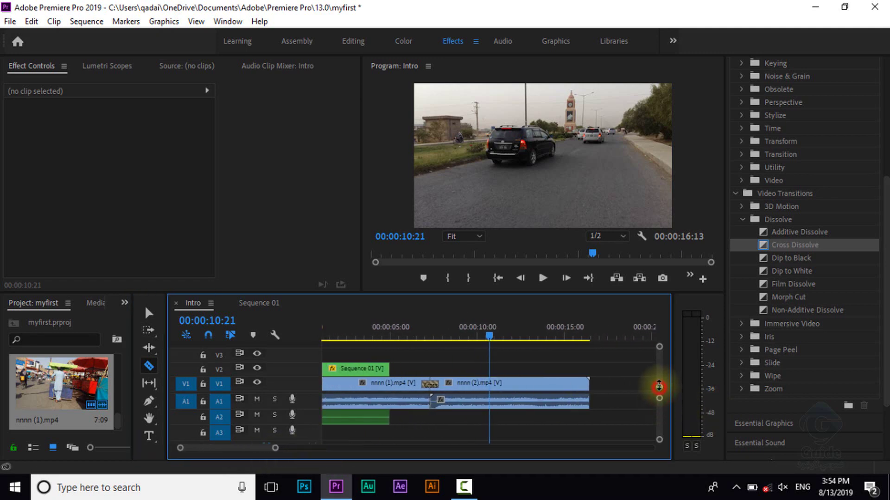
{"action": "left_click_drag", "start_coordinate": [659, 393], "coordinate": [659, 388]}
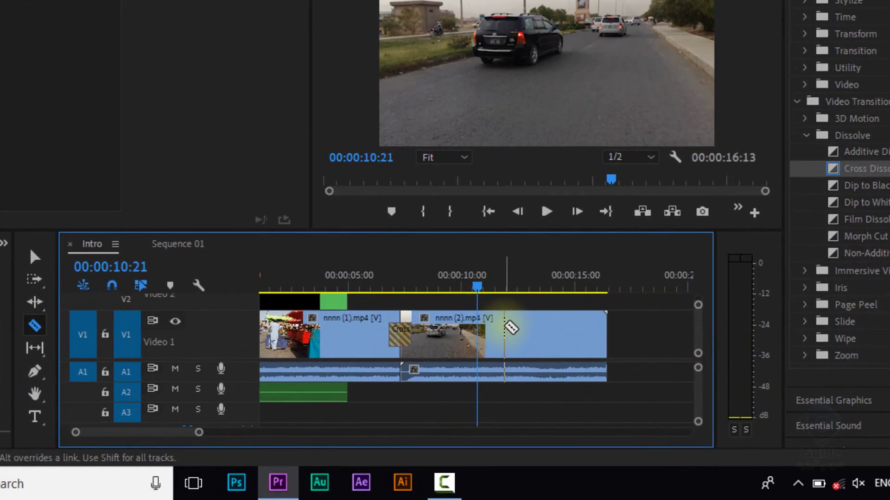
{"action": "left_click", "coordinate": [510, 368]}
{"action": "left_click", "coordinate": [583, 175]}
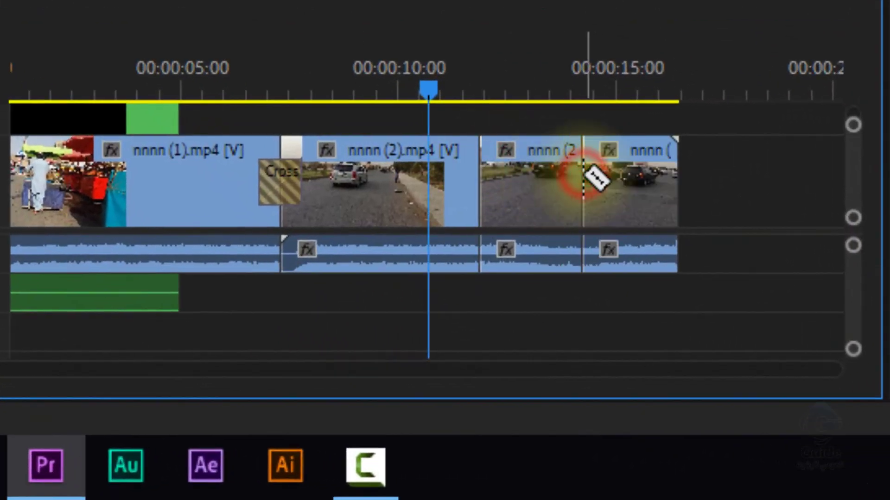
Step: Delete the middle piece, slide the last clip left to close the gap, and remove the Morph Cut
{"action": "key", "text": "v"}
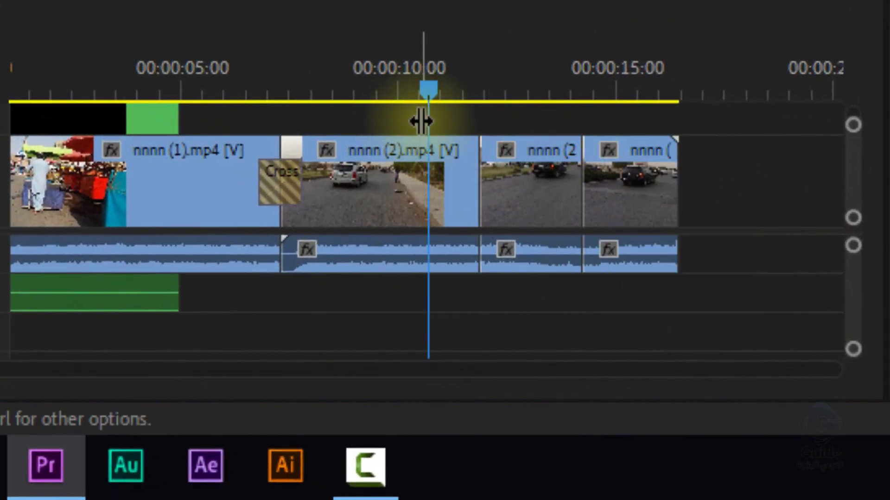
{"action": "left_click", "coordinate": [546, 176]}
{"action": "key", "text": "Delete"}
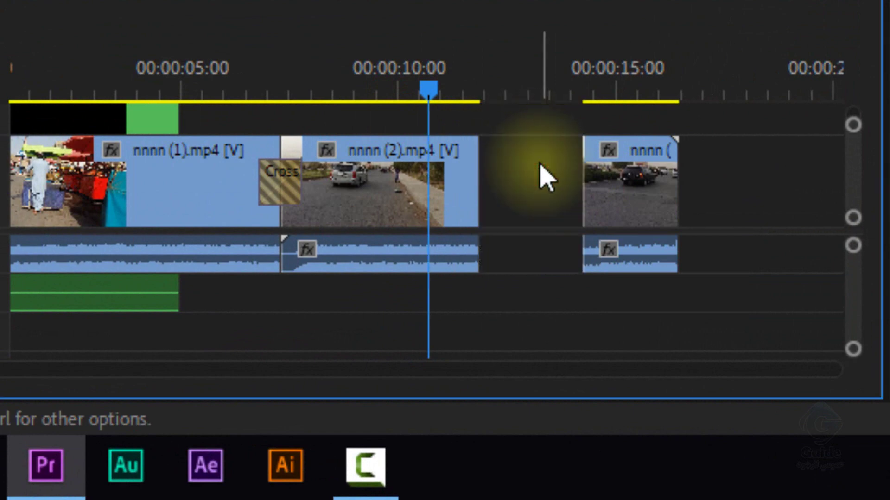
{"action": "left_click_drag", "start_coordinate": [540, 149], "coordinate": [730, 312]}
{"action": "left_click_drag", "start_coordinate": [636, 159], "coordinate": [529, 164]}
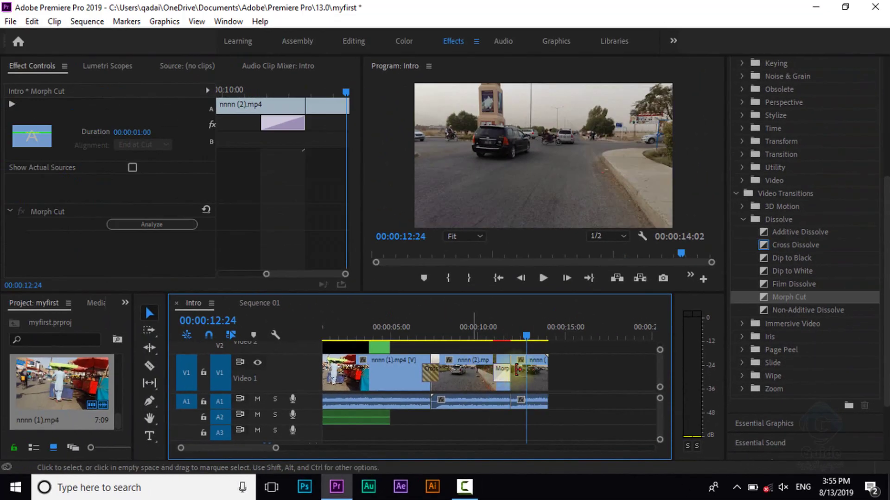
{"action": "key", "text": "Delete"}
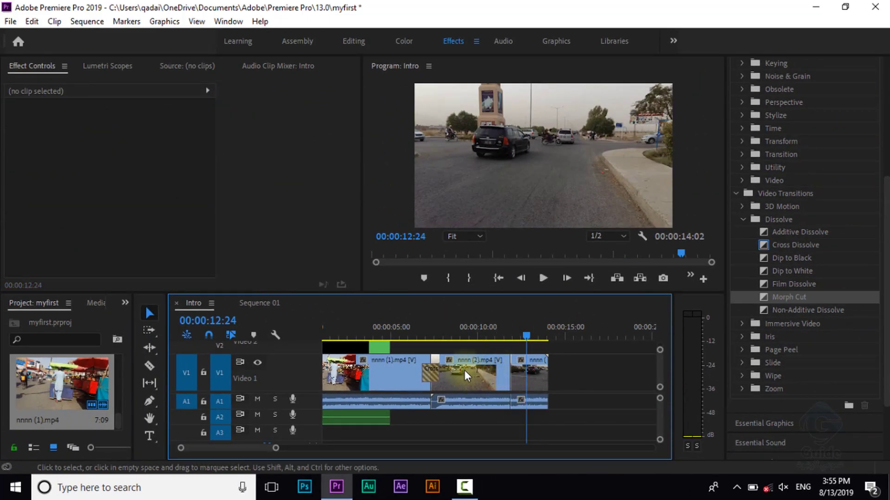
Step: Lengthen the Cross Dissolve to 00:00:04:18, preview it, and keep Center at Cut alignment
{"action": "left_click", "coordinate": [430, 373]}
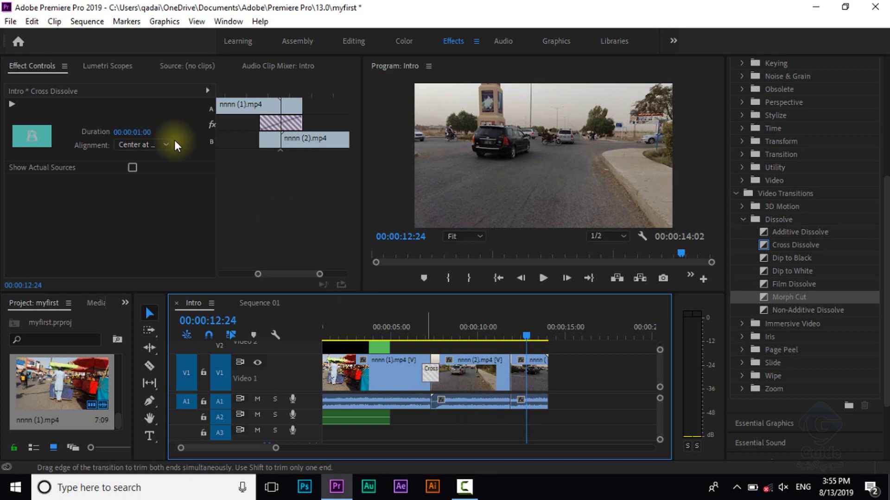
{"action": "left_click_drag", "start_coordinate": [129, 136], "coordinate": [124, 136]}
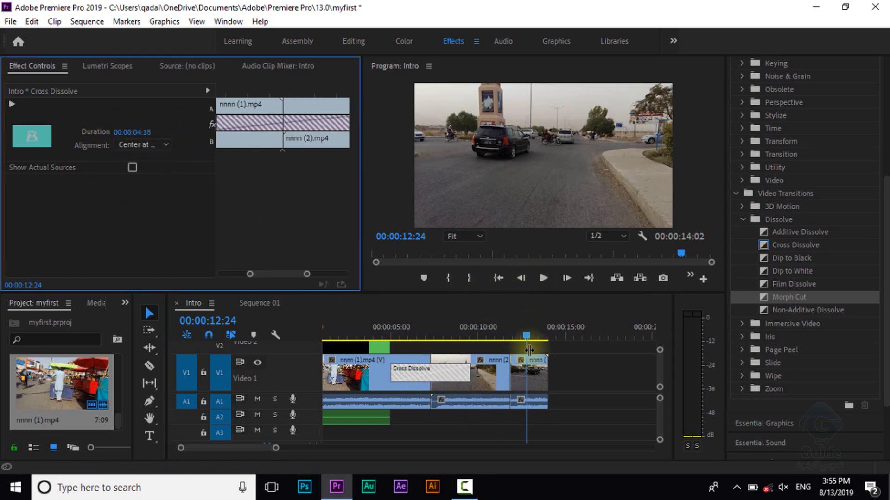
{"action": "left_click_drag", "start_coordinate": [527, 336], "coordinate": [371, 337]}
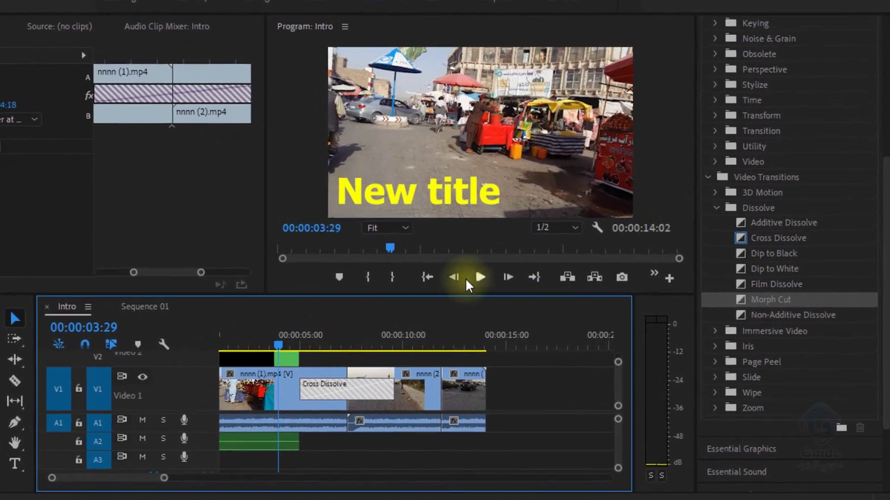
{"action": "left_click", "coordinate": [543, 277]}
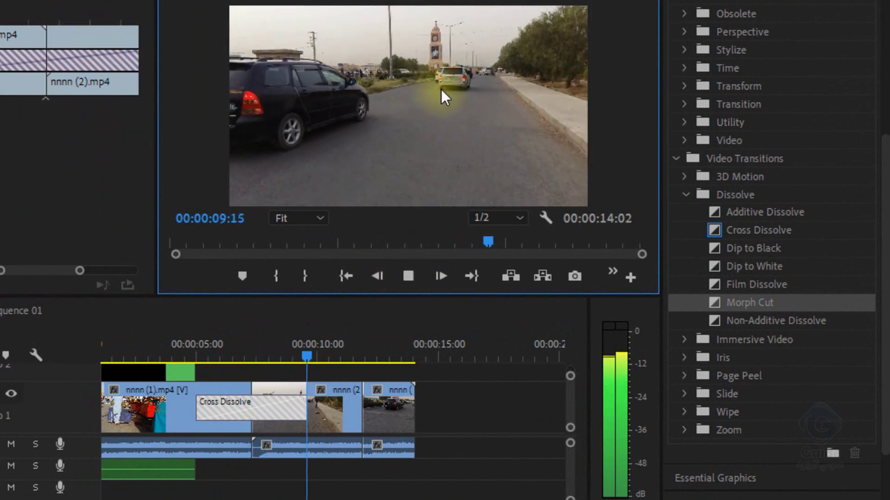
{"action": "left_click", "coordinate": [418, 280]}
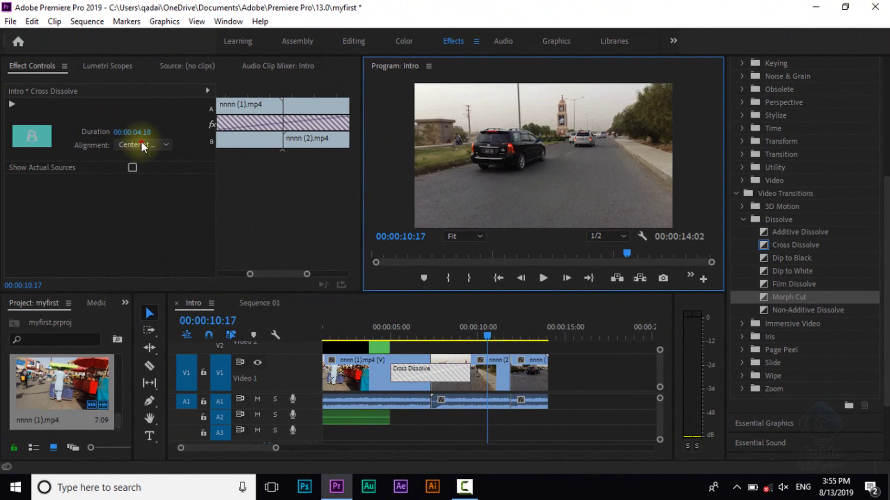
{"action": "left_click", "coordinate": [141, 144]}
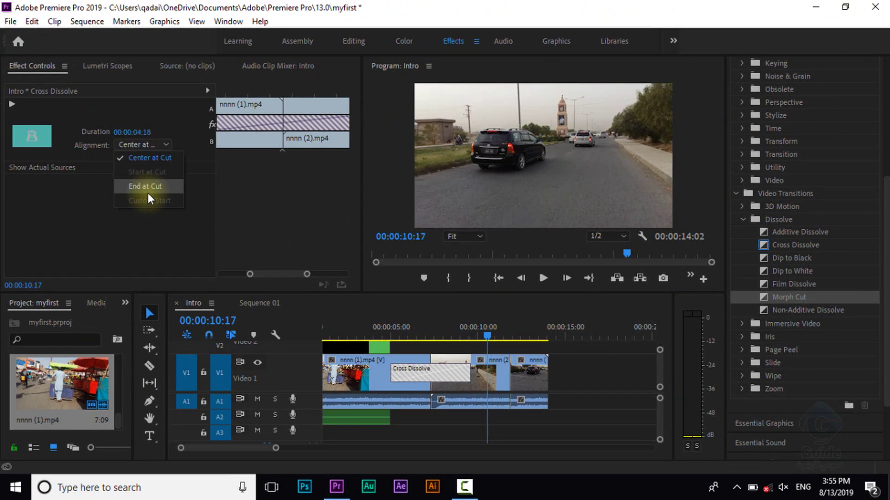
{"action": "left_click", "coordinate": [136, 140]}
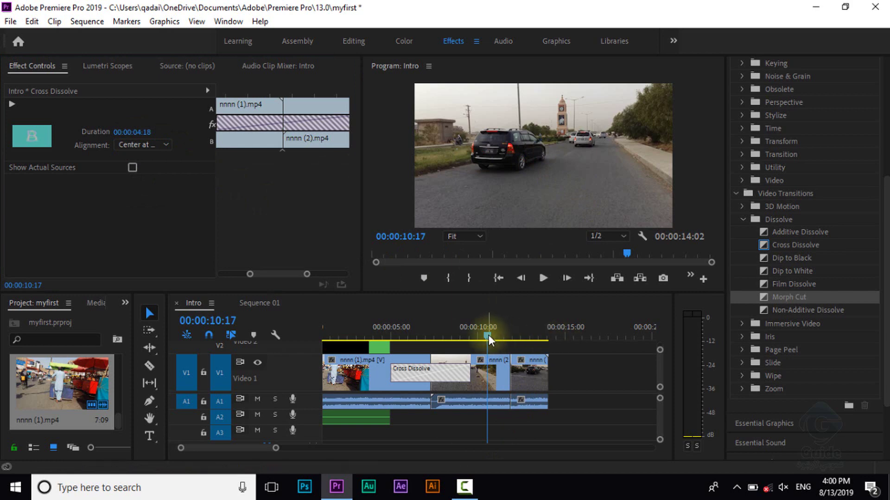
Step: Add a first Position keyframe to nnnn (1).mp4, offsetting it right to x 1501
{"action": "left_click_drag", "start_coordinate": [488, 335], "coordinate": [295, 337]}
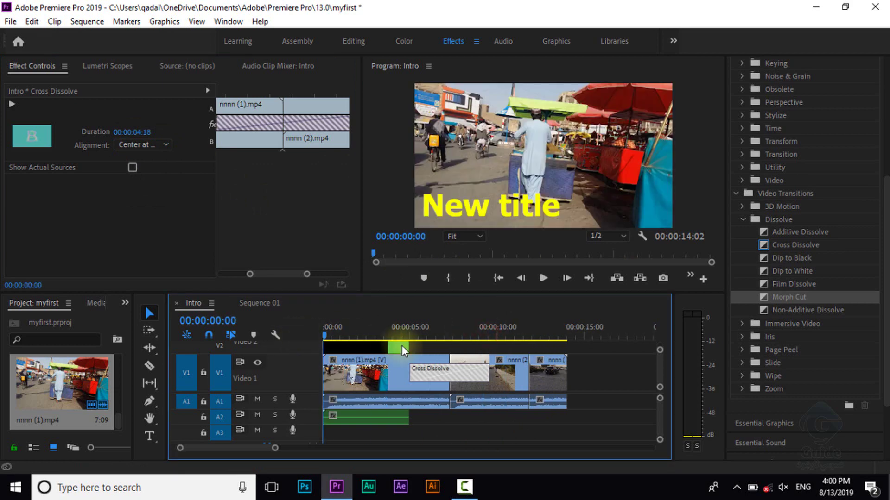
{"action": "left_click", "coordinate": [347, 380]}
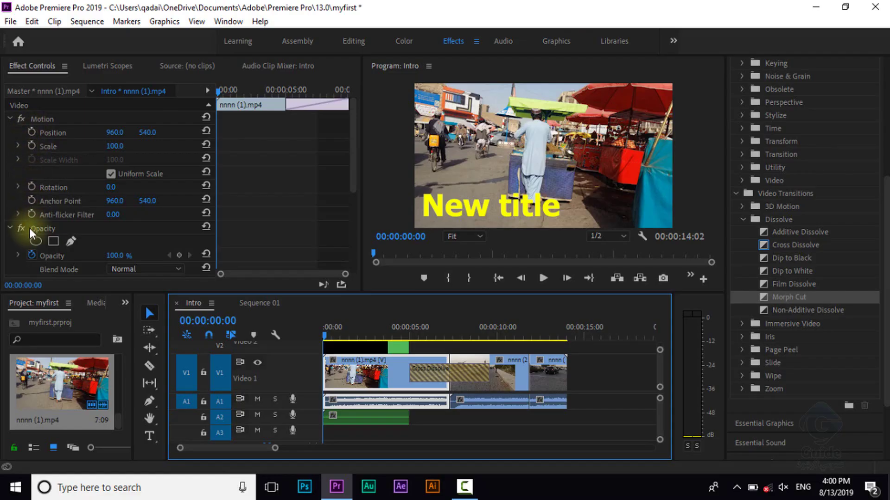
{"action": "left_click_drag", "start_coordinate": [354, 136], "coordinate": [355, 104]}
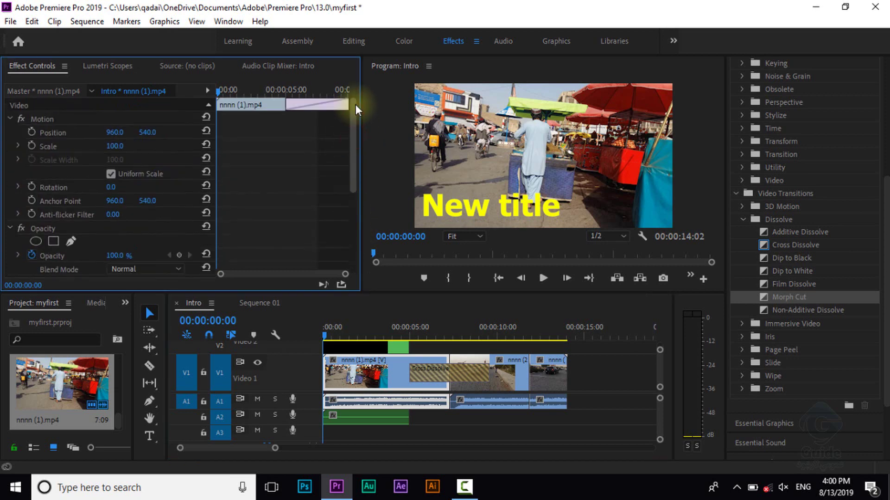
{"action": "left_click", "coordinate": [32, 133]}
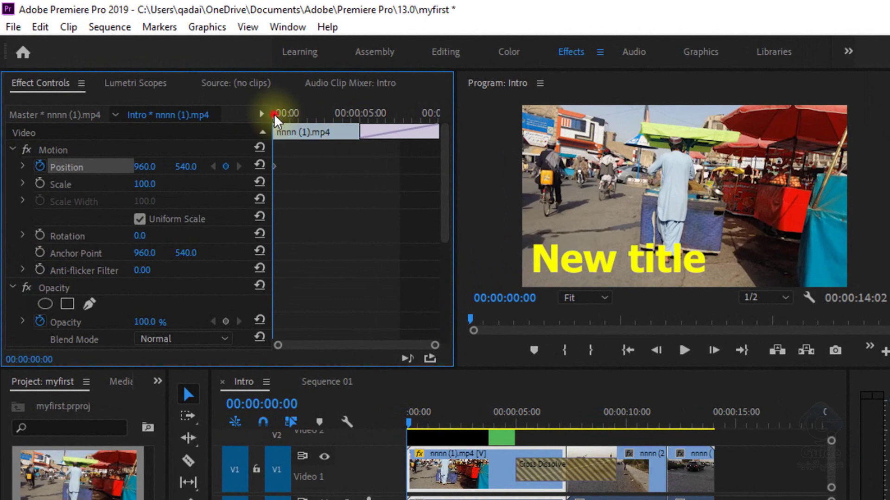
{"action": "left_click_drag", "start_coordinate": [254, 107], "coordinate": [286, 118]}
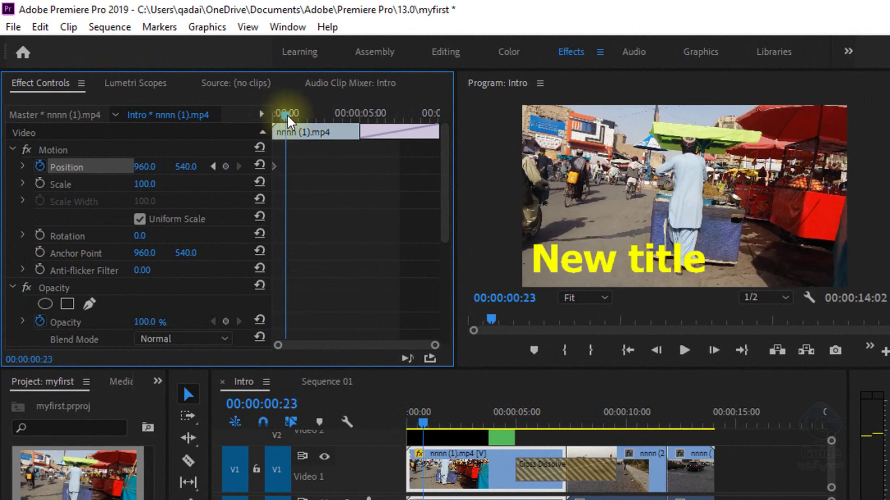
{"action": "left_click", "coordinate": [225, 167]}
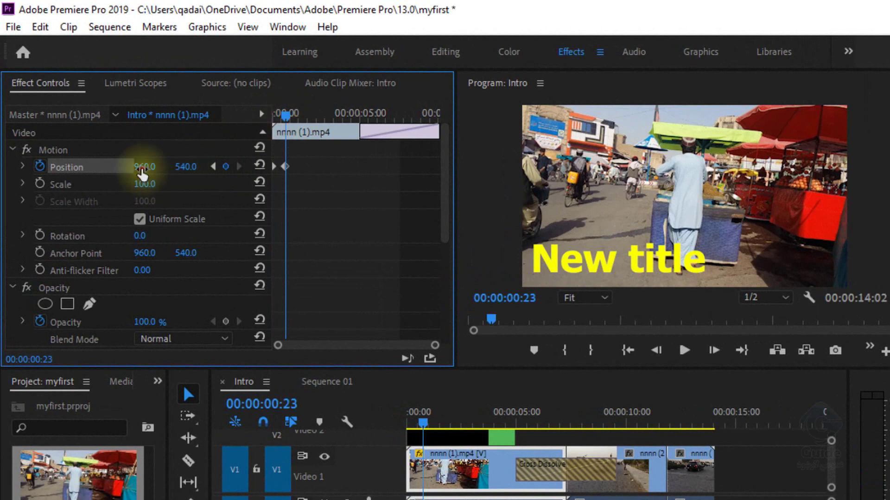
{"action": "left_click_drag", "start_coordinate": [144, 166], "coordinate": [579, 166]}
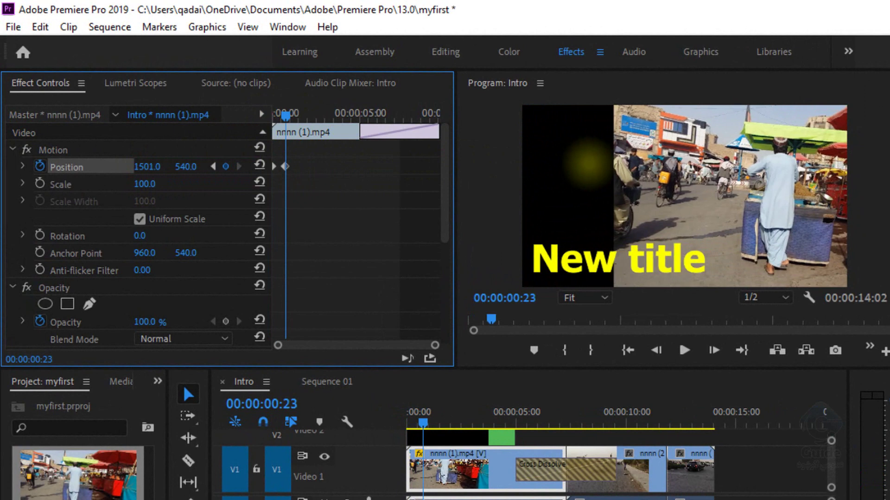
Step: Add a second Position keyframe at 00:00:01:22 with the clip back at 960, 540
{"action": "key", "text": "space"}
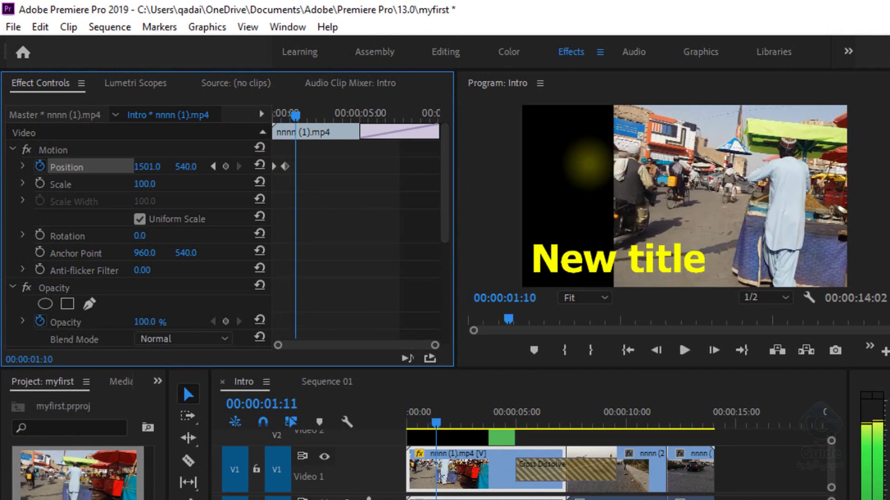
{"action": "left_click", "coordinate": [298, 116]}
{"action": "left_click_drag", "start_coordinate": [300, 120], "coordinate": [302, 120]}
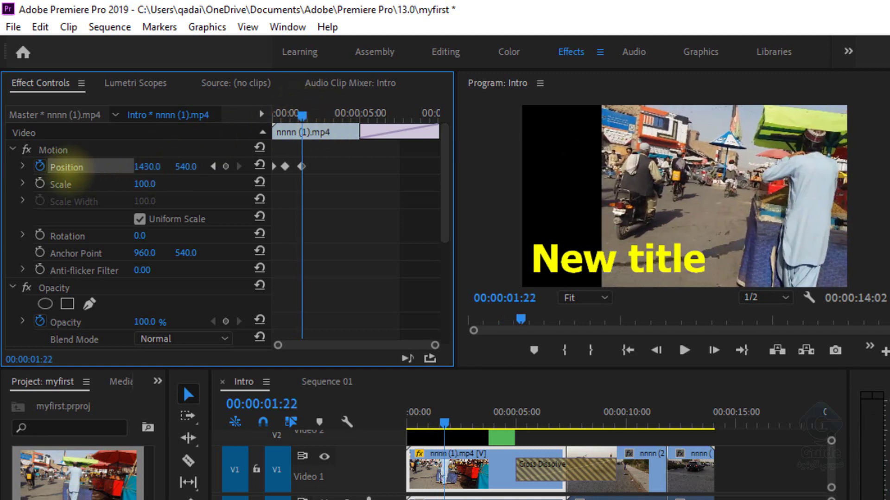
{"action": "left_click_drag", "start_coordinate": [155, 169], "coordinate": [16, 172]}
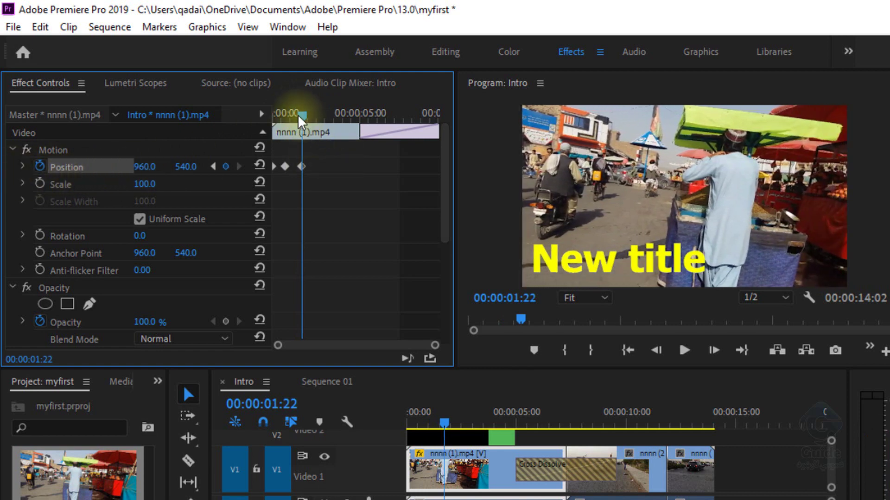
{"action": "left_click_drag", "start_coordinate": [281, 115], "coordinate": [261, 119]}
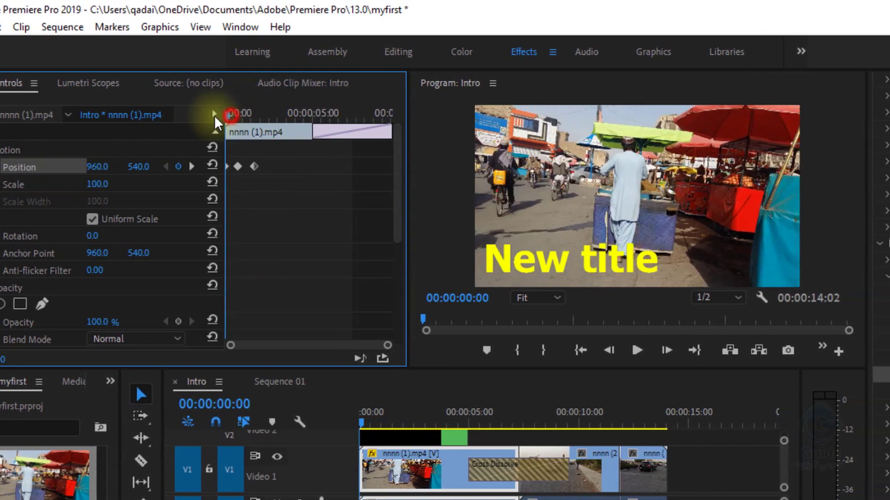
Step: Play back the nnnn (1).mp4 slide-in animation and return to the clip's start
{"action": "left_click", "coordinate": [635, 347]}
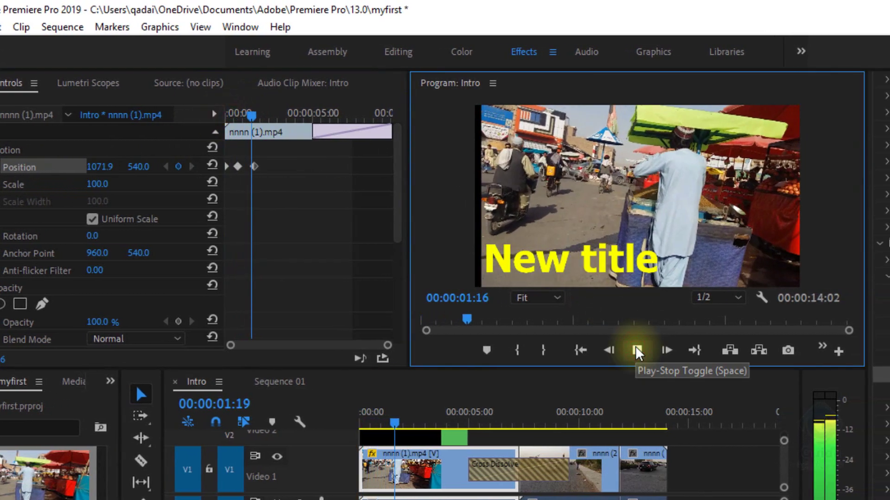
{"action": "left_click", "coordinate": [636, 350]}
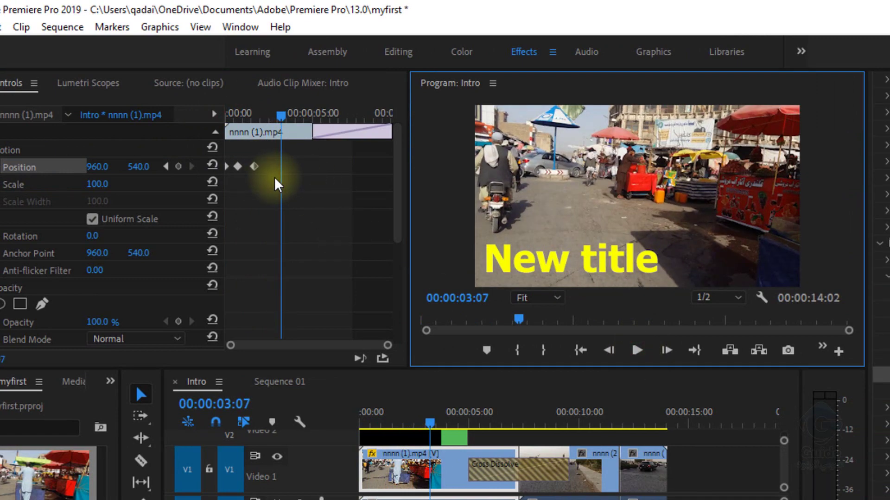
{"action": "left_click_drag", "start_coordinate": [280, 114], "coordinate": [199, 119]}
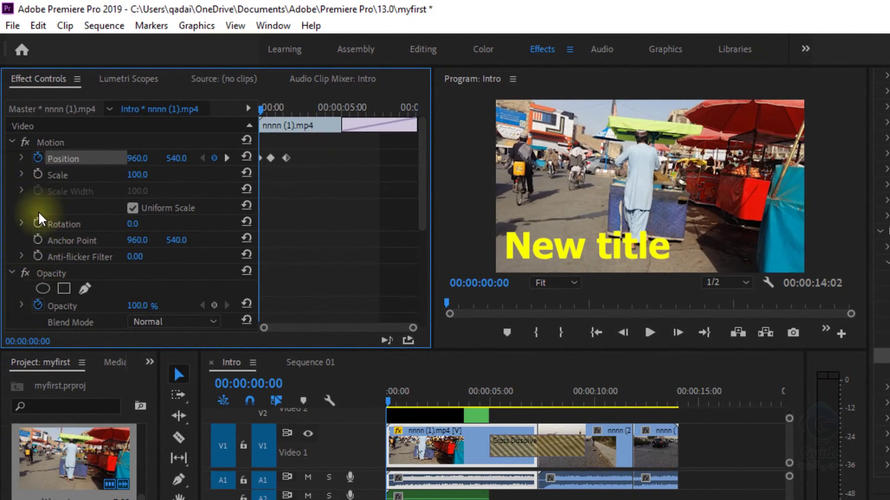
Step: Preview the Intro sequence from the start, then rewind it to 00:00:00:00
{"action": "left_click_drag", "start_coordinate": [421, 166], "coordinate": [392, 308]}
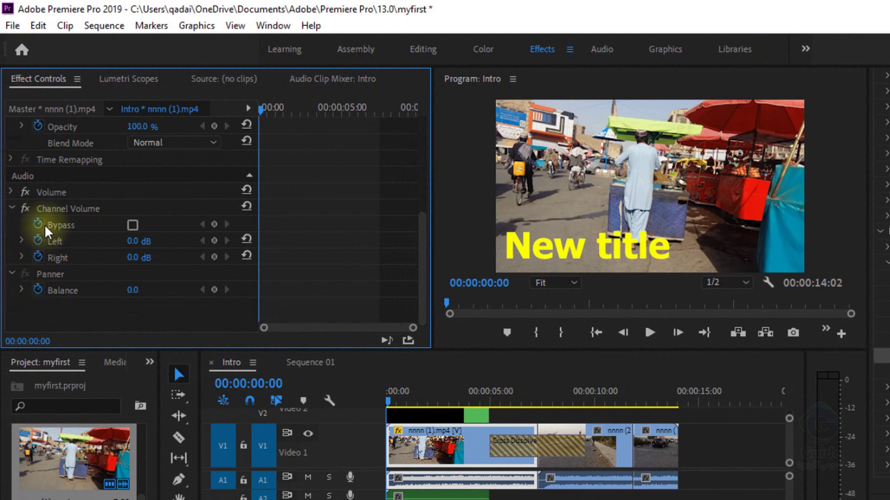
{"action": "left_click_drag", "start_coordinate": [422, 254], "coordinate": [423, 163]}
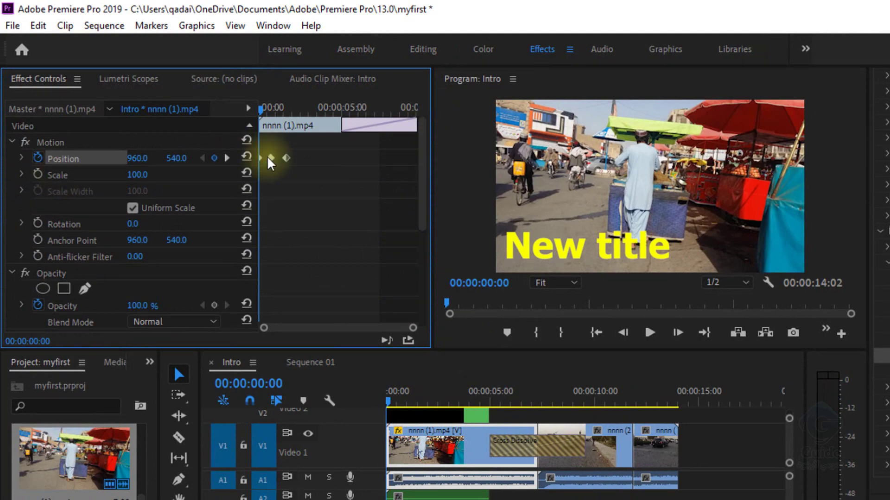
{"action": "left_click", "coordinate": [654, 336]}
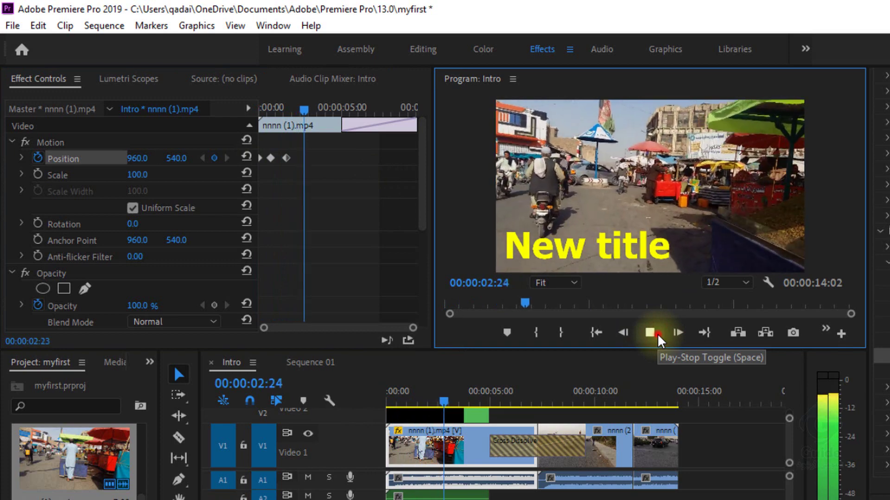
{"action": "left_click", "coordinate": [658, 337]}
{"action": "left_click_drag", "start_coordinate": [306, 110], "coordinate": [245, 108]}
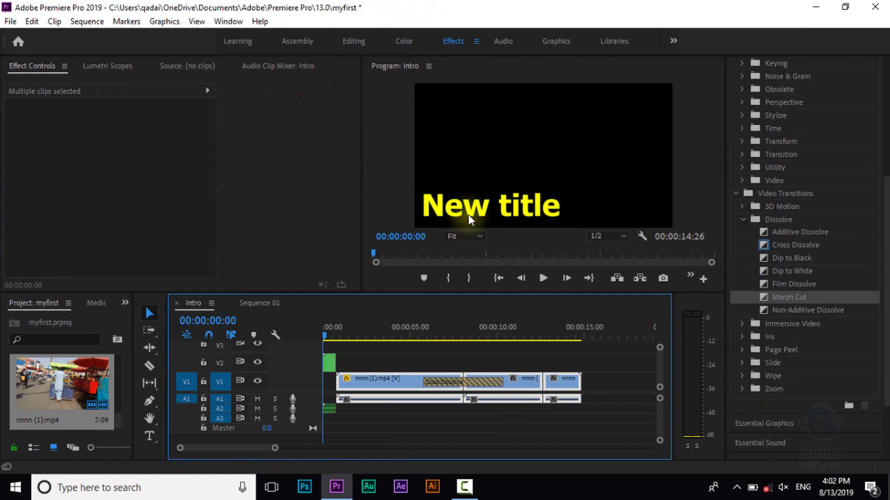
Step: Show the File > Export submenu with Media, EDL, OMF, AAF and Final Cut Pro XML
{"action": "left_click", "coordinate": [11, 22]}
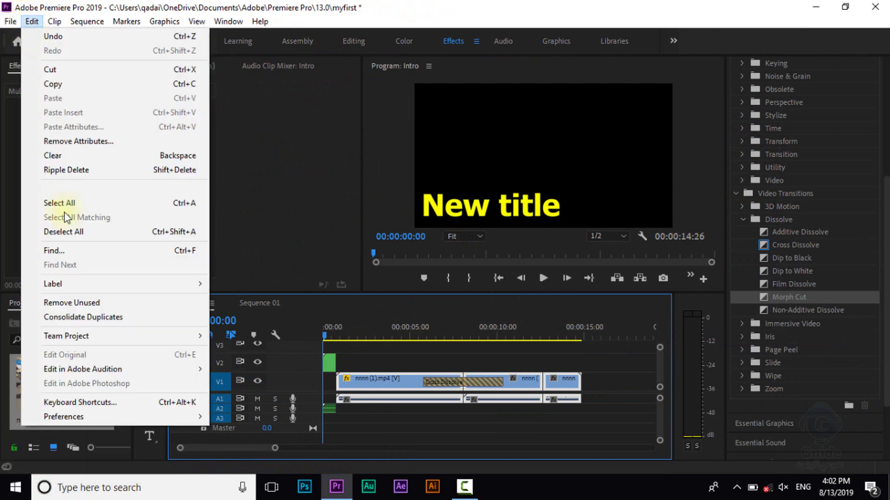
{"action": "left_click", "coordinate": [9, 33]}
{"action": "left_click", "coordinate": [11, 21]}
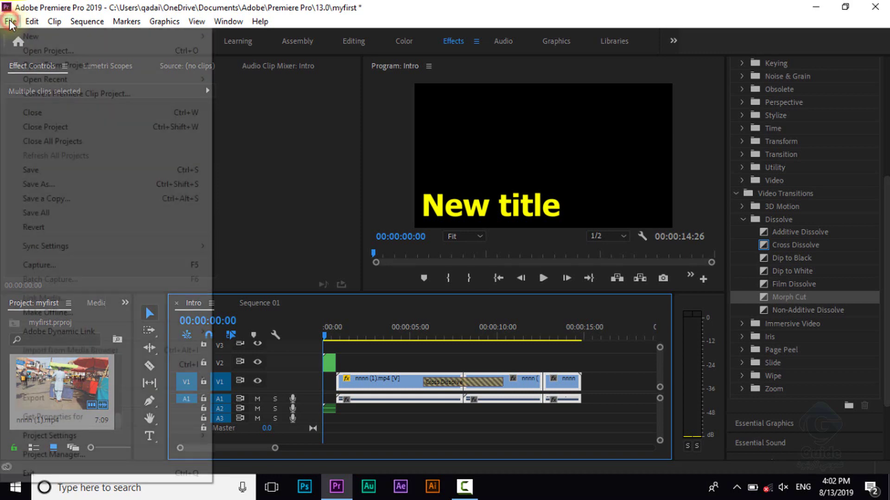
{"action": "mouse_move", "coordinate": [51, 399]}
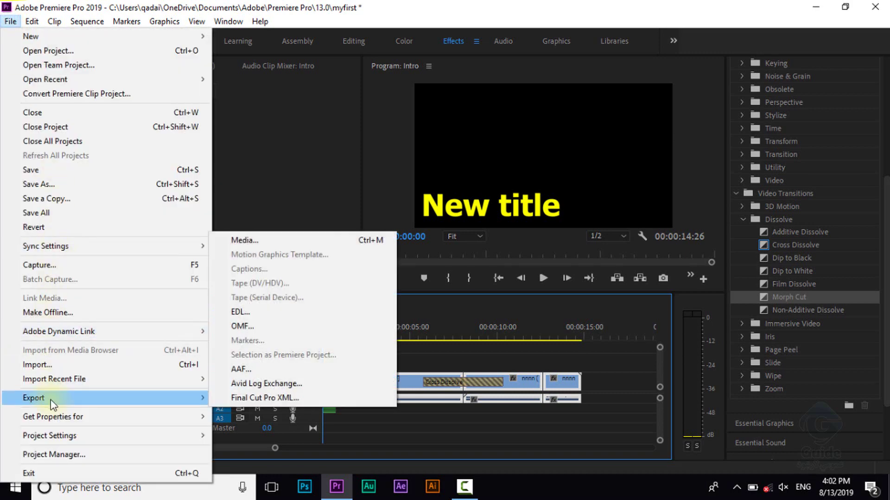
{"action": "key", "text": "Escape"}
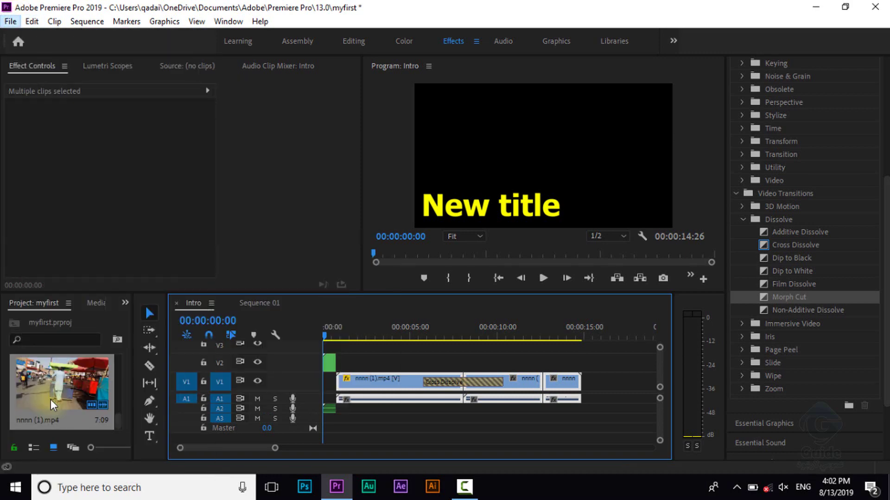
{"action": "key", "text": "alt+space"}
{"action": "left_click", "coordinate": [109, 7]}
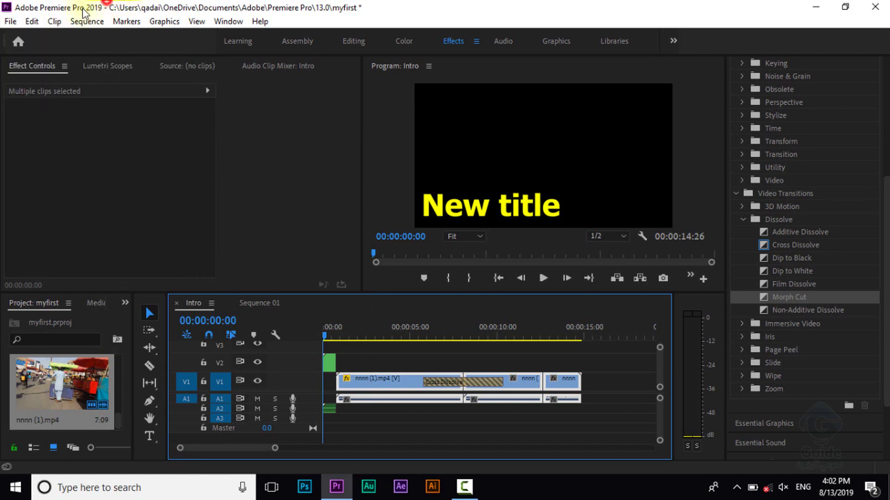
{"action": "left_click", "coordinate": [10, 21]}
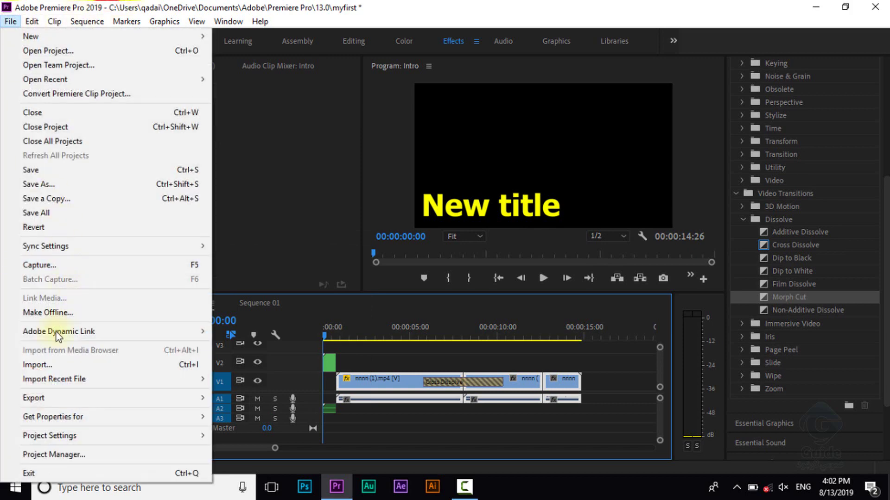
{"action": "left_click", "coordinate": [67, 402]}
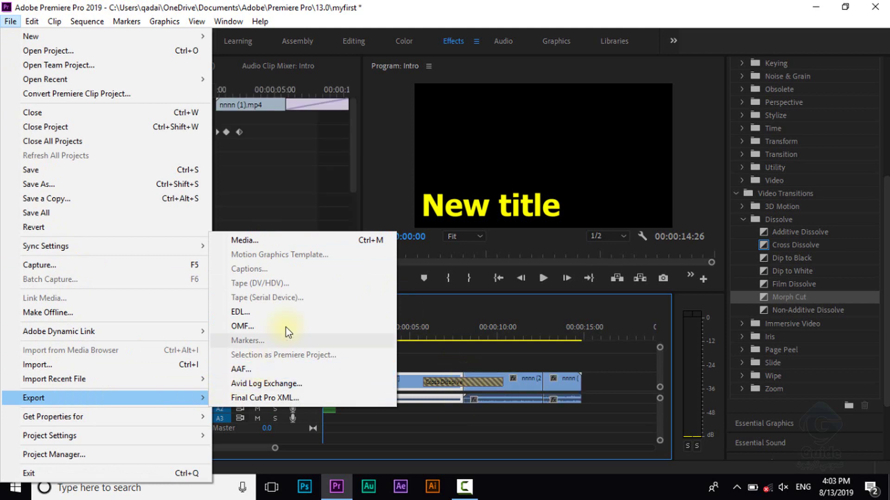
Step: Bring up Export Settings and try HEVC (H.265) with the Match Source - High Bitrate preset
{"action": "left_click", "coordinate": [361, 241]}
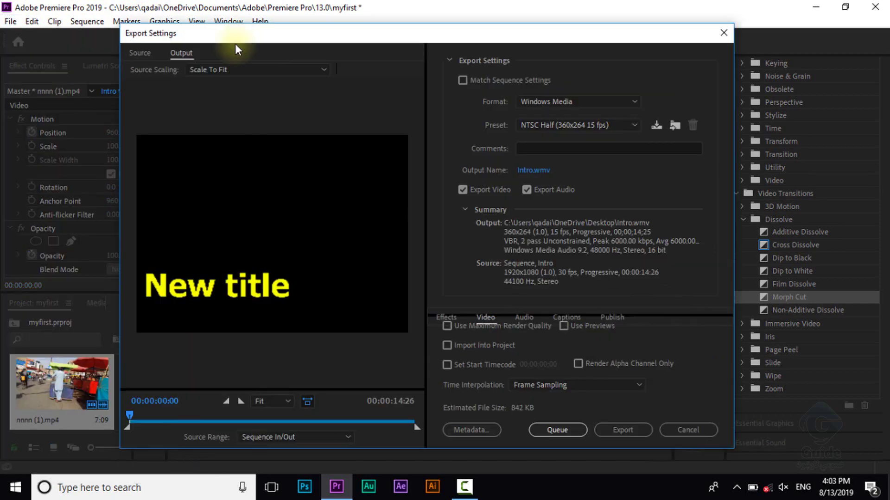
{"action": "left_click_drag", "start_coordinate": [237, 36], "coordinate": [220, 20]}
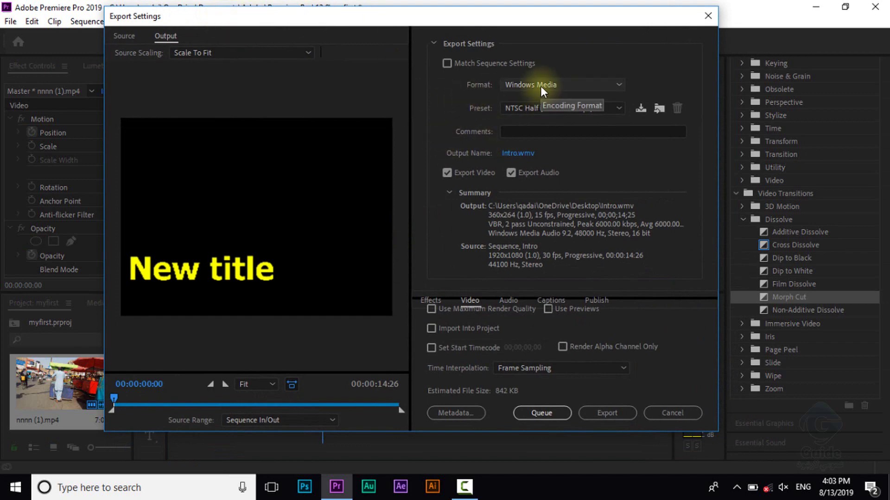
{"action": "left_click", "coordinate": [528, 108]}
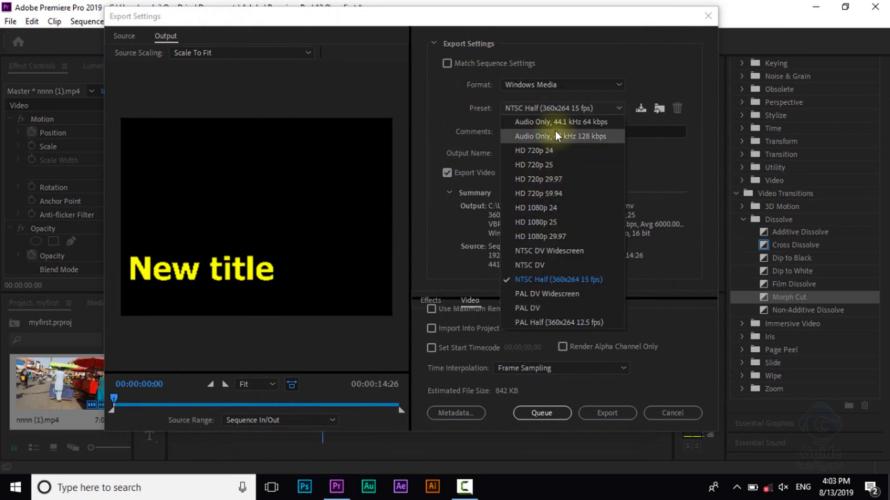
{"action": "left_click", "coordinate": [524, 81]}
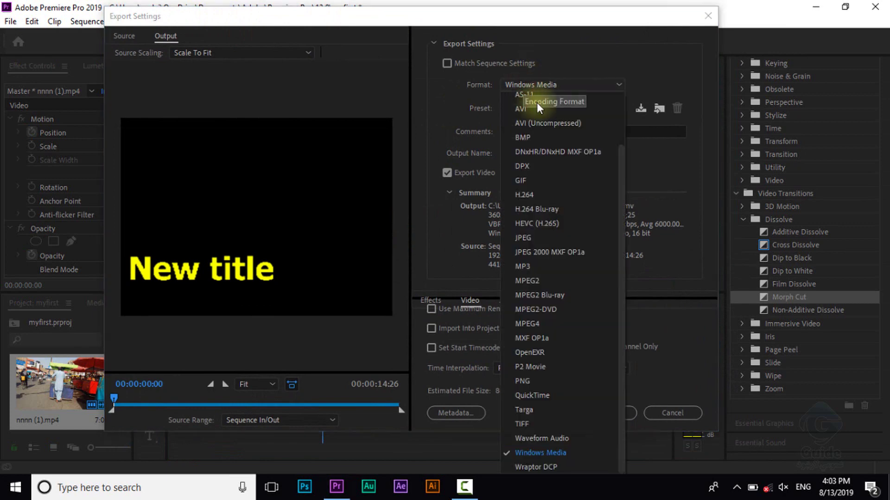
{"action": "left_click", "coordinate": [516, 222]}
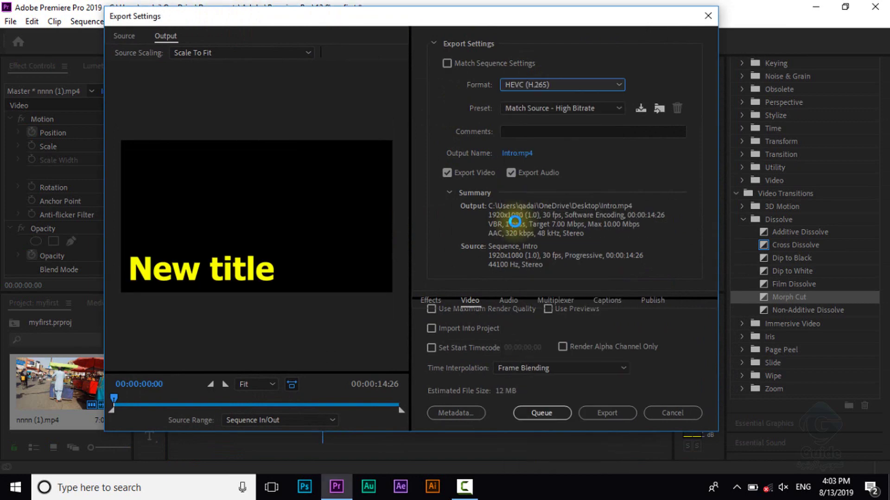
{"action": "left_click", "coordinate": [523, 87]}
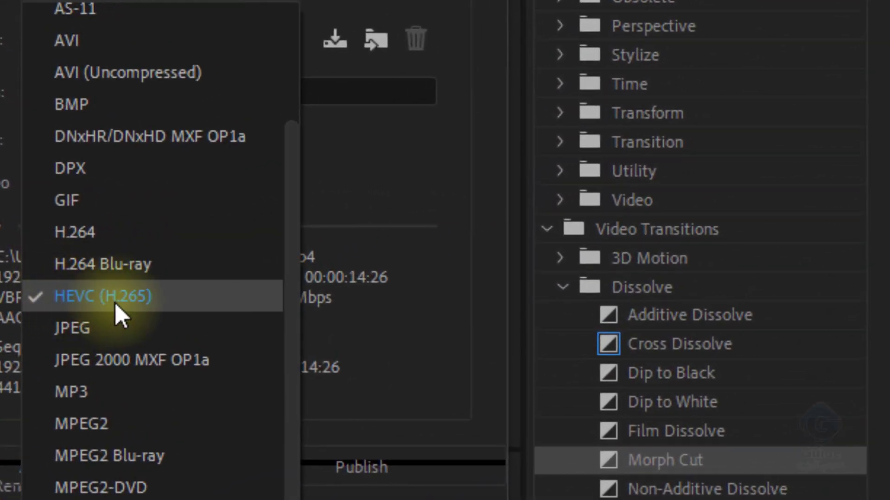
{"action": "left_click", "coordinate": [143, 301]}
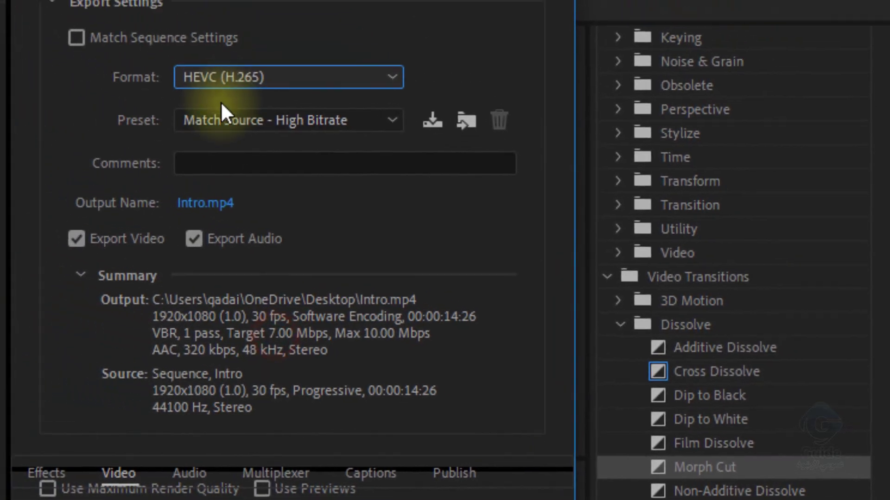
{"action": "left_click", "coordinate": [278, 148]}
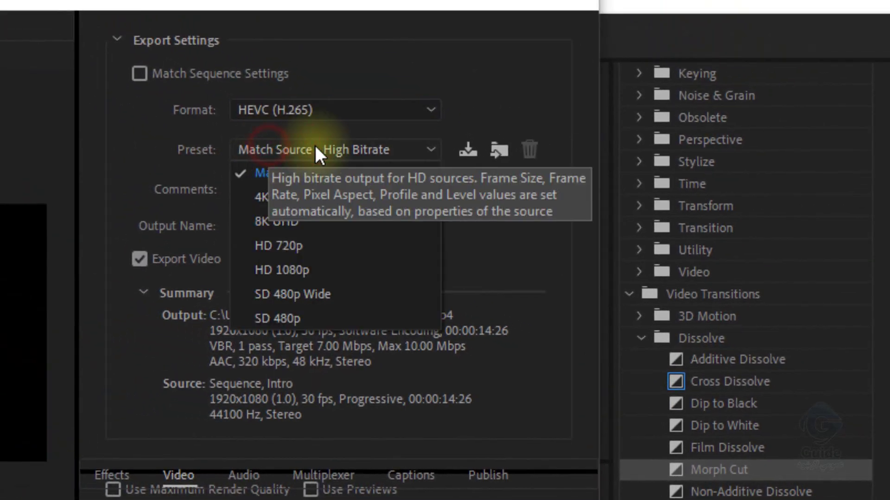
{"action": "left_click", "coordinate": [272, 150]}
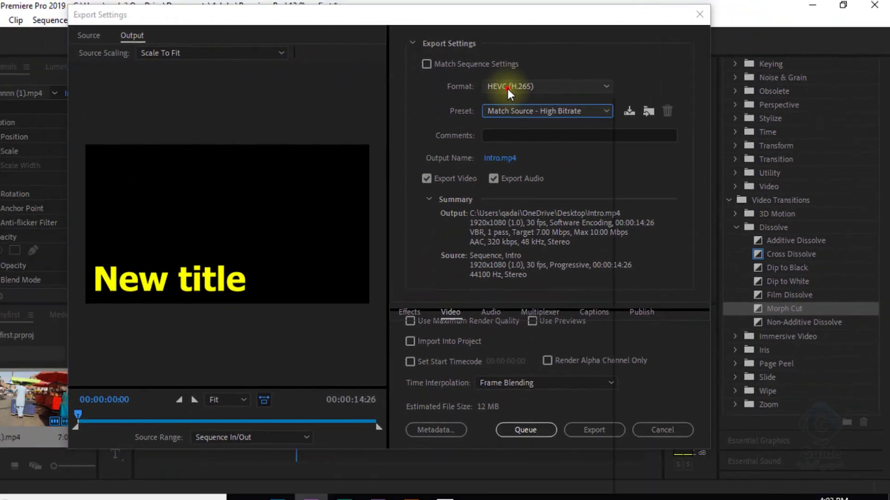
Step: Switch the export format to Windows Media with the HD 720p 24 preset
{"action": "left_click", "coordinate": [518, 87]}
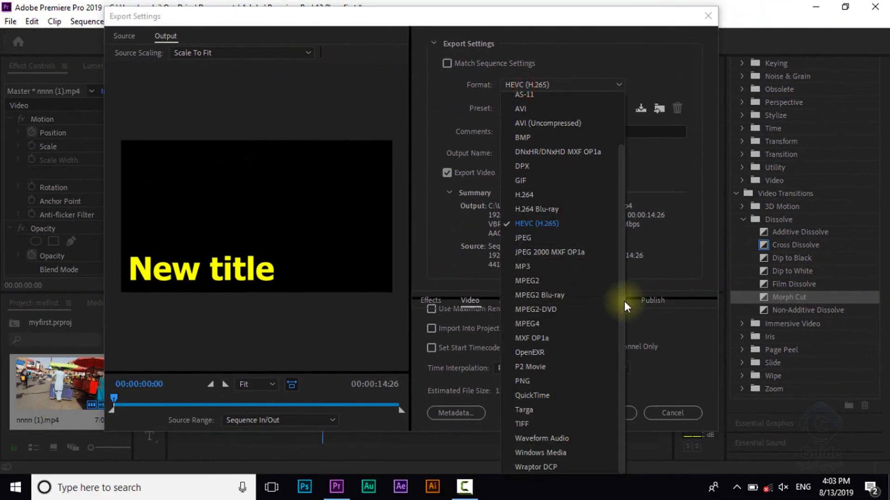
{"action": "left_click_drag", "start_coordinate": [620, 297], "coordinate": [621, 347]}
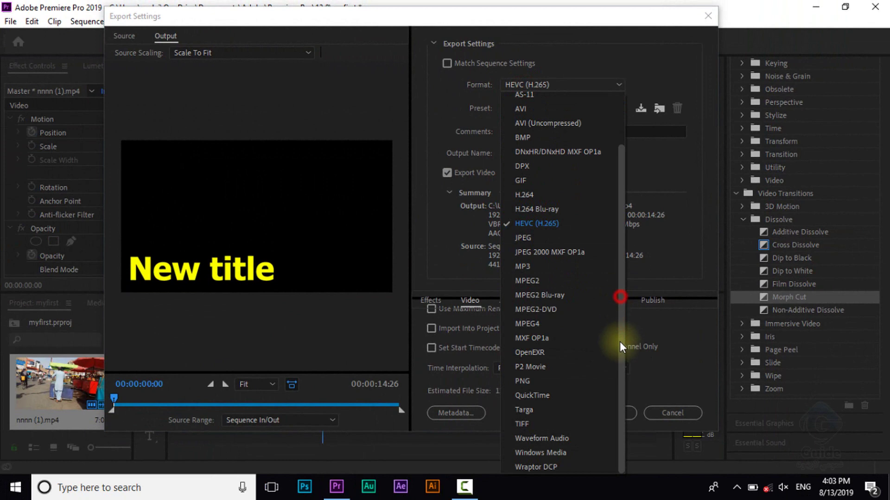
{"action": "left_click", "coordinate": [547, 453]}
{"action": "left_click", "coordinate": [540, 109]}
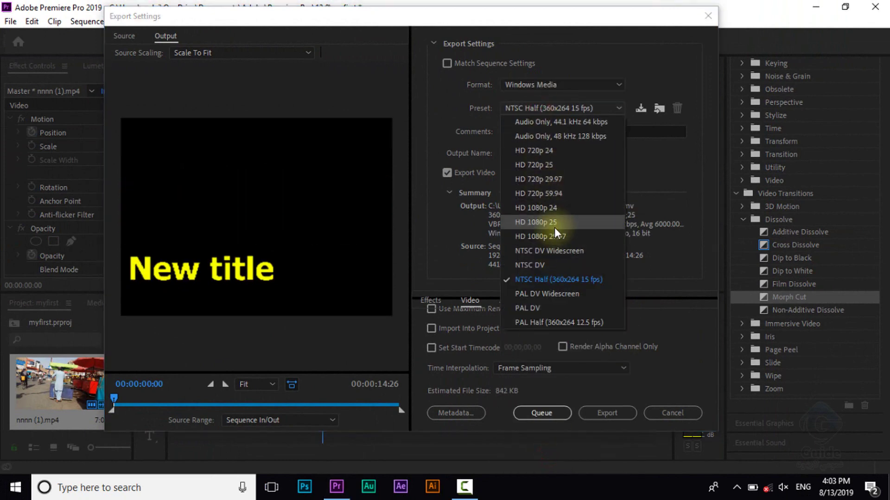
{"action": "left_click", "coordinate": [559, 146]}
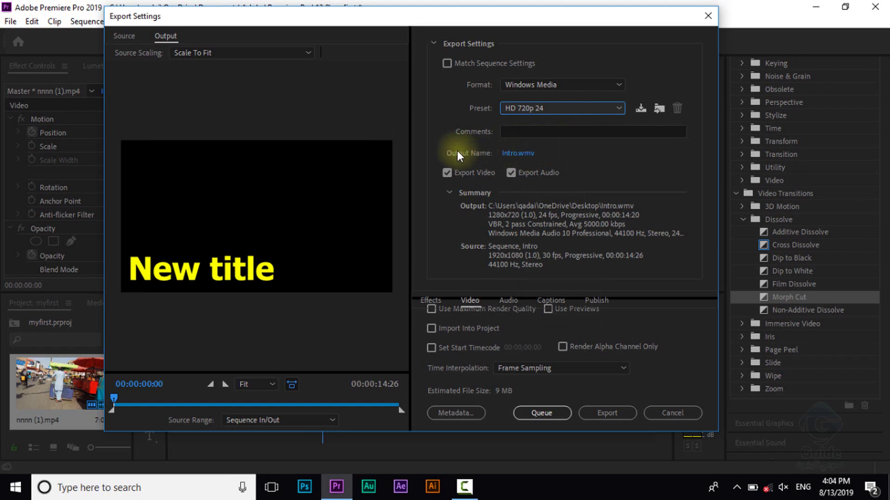
{"action": "left_click", "coordinate": [510, 152]}
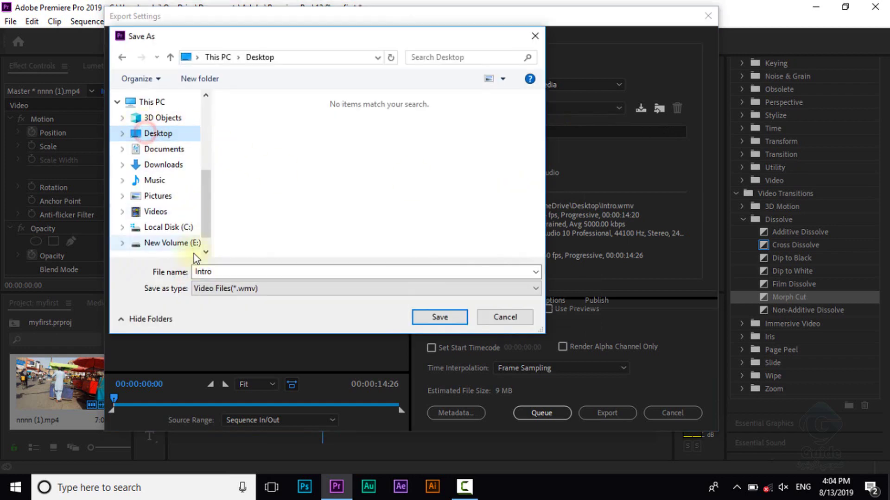
Step: Rename the output to Myfirstvideo edit.wmv on the Desktop and start the export
{"action": "double_click", "coordinate": [239, 269]}
{"action": "type", "text": "Myfirstvideo edit"}
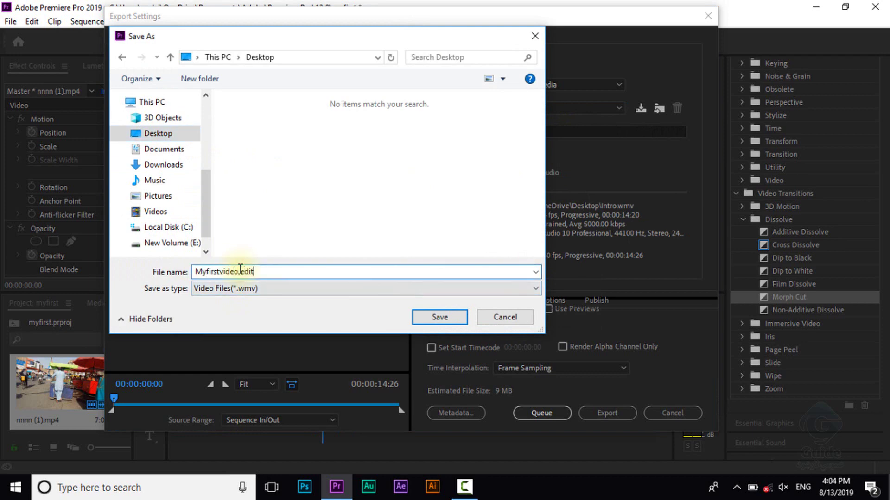
{"action": "left_click", "coordinate": [437, 320]}
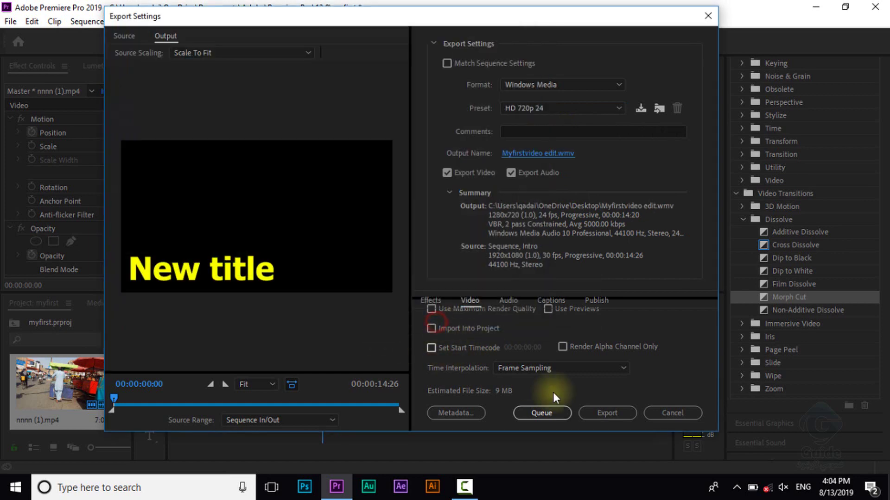
{"action": "left_click", "coordinate": [595, 418]}
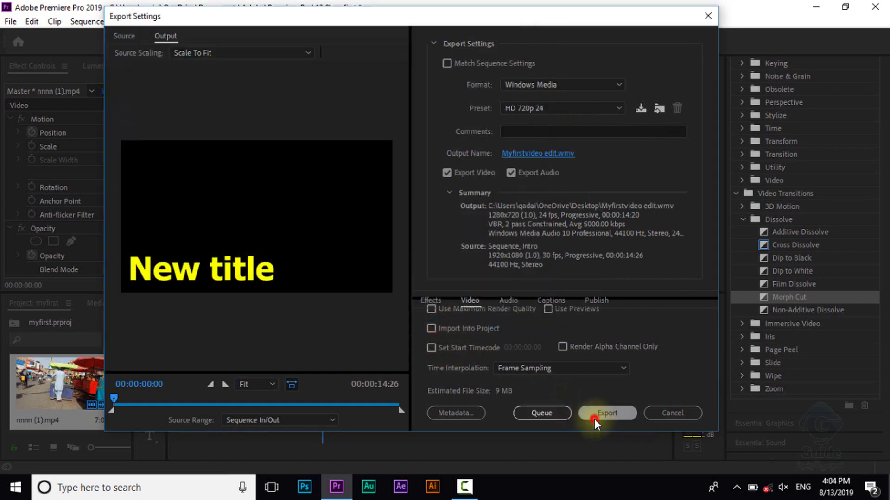